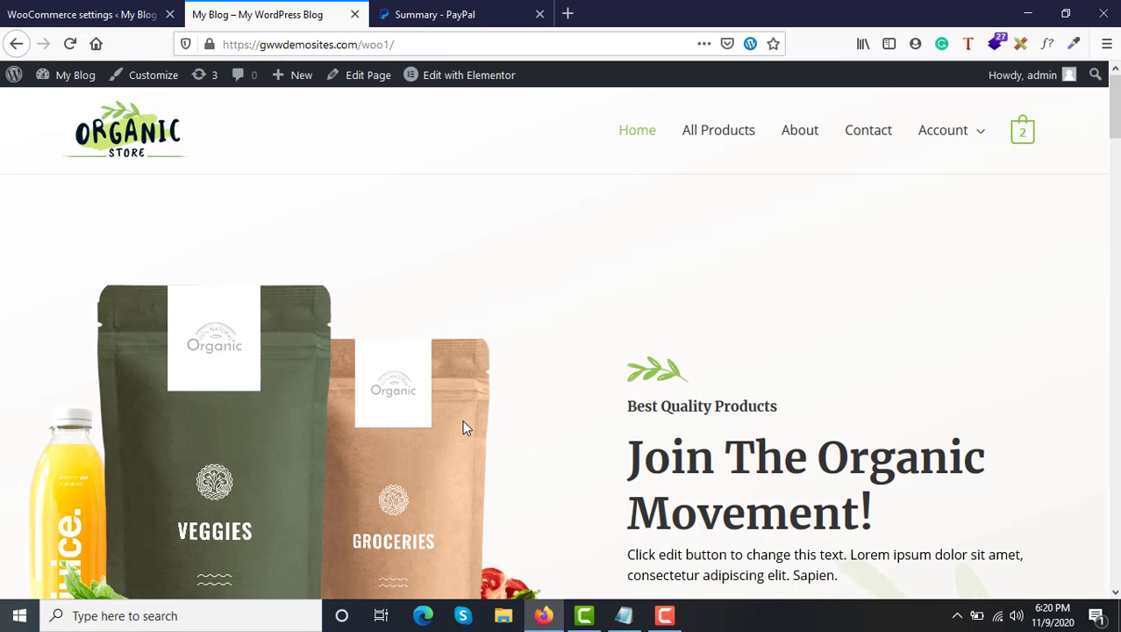
Glance at the PayPal dashboard, then bring the store's Best Selling Products grid into view
{"action": "left_click", "coordinate": [438, 9]}
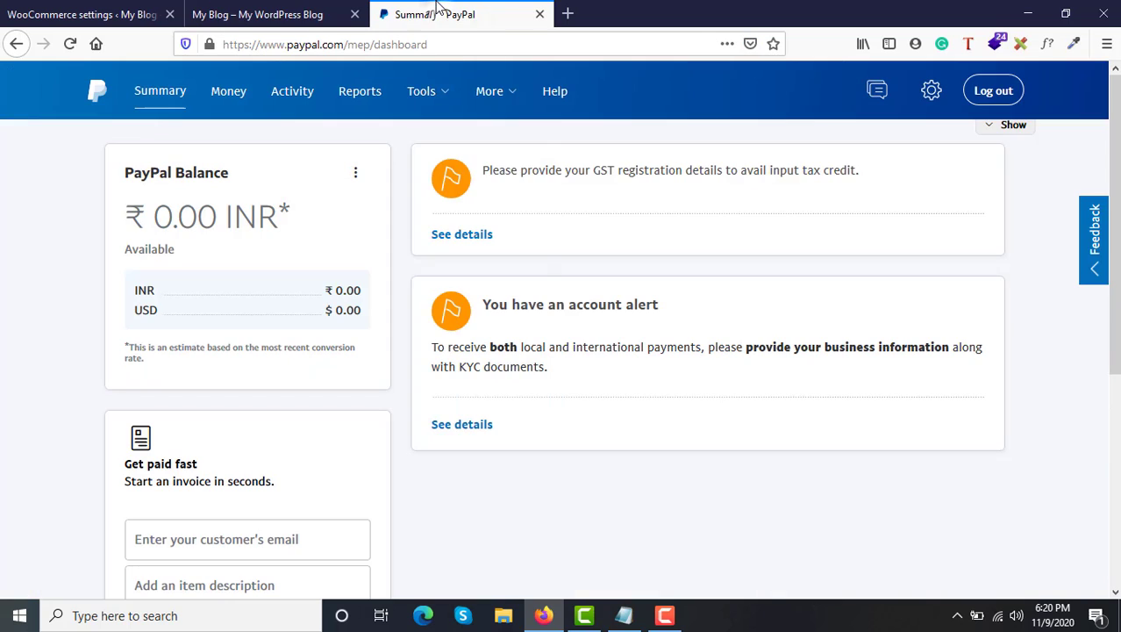
{"action": "left_click", "coordinate": [251, 10]}
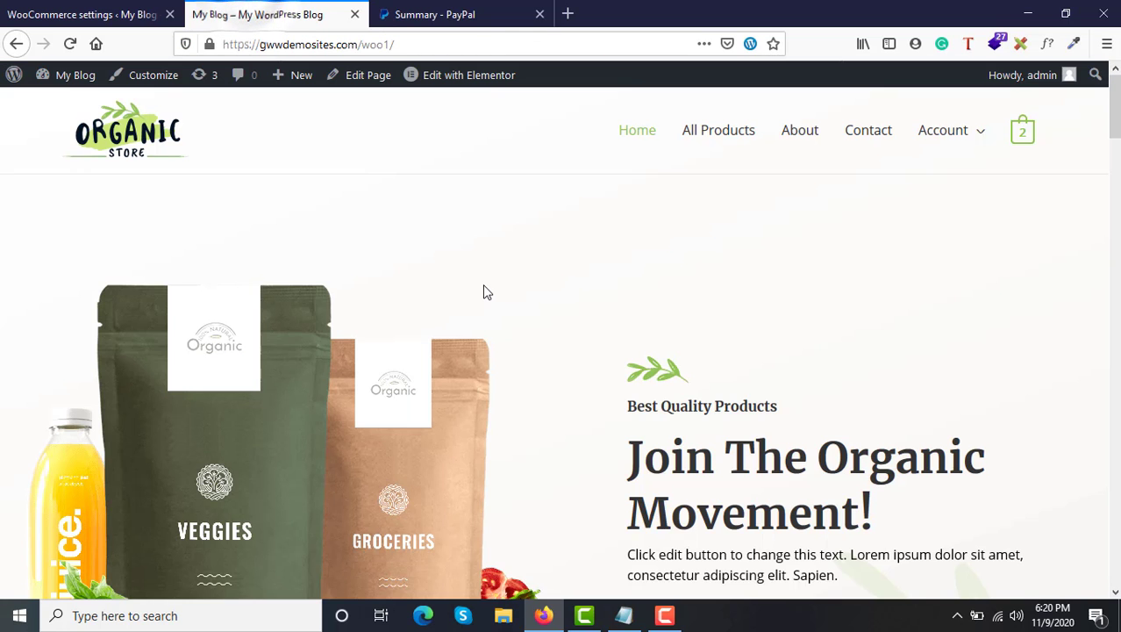
{"action": "scroll", "coordinate": [483, 292], "scroll_direction": "down", "scroll_amount": 10}
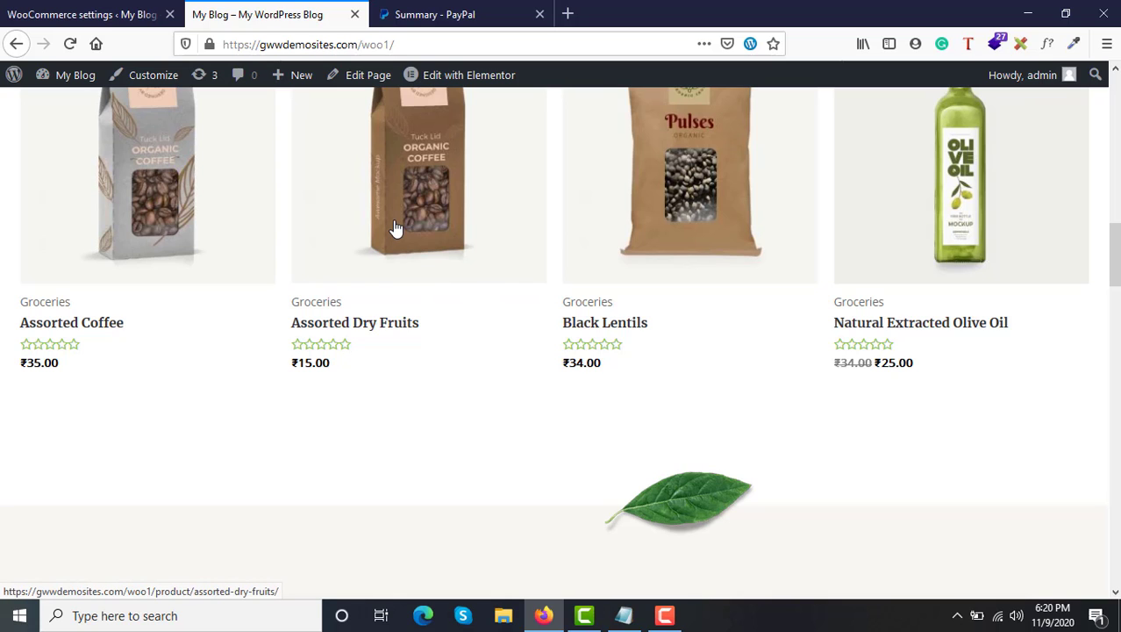
{"action": "left_click", "coordinate": [478, 9]}
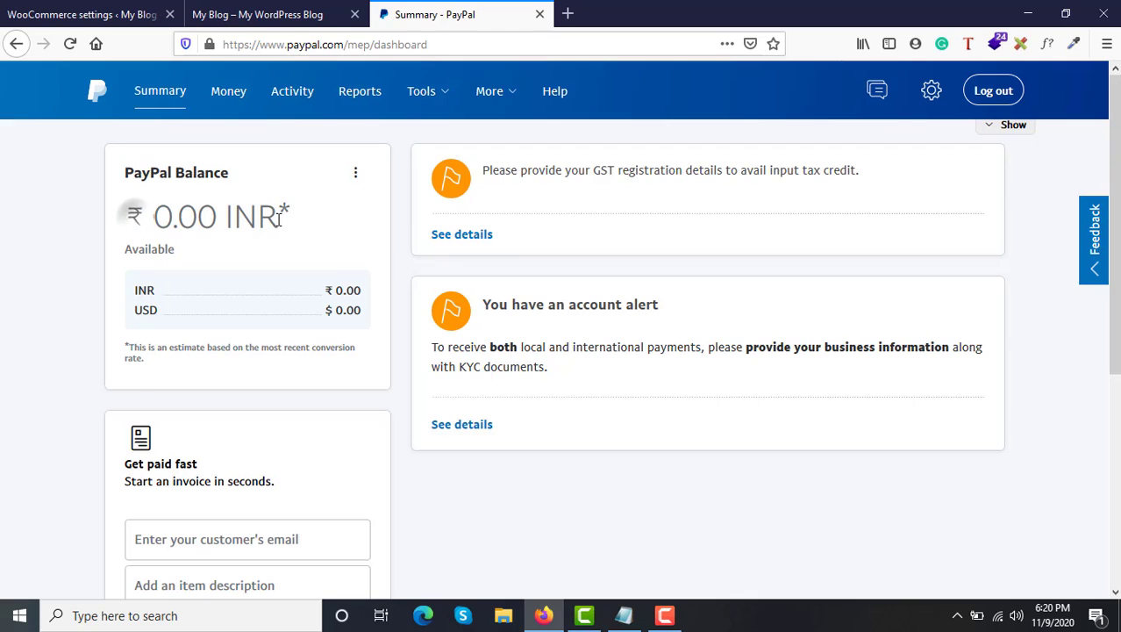
{"action": "left_click", "coordinate": [312, 7]}
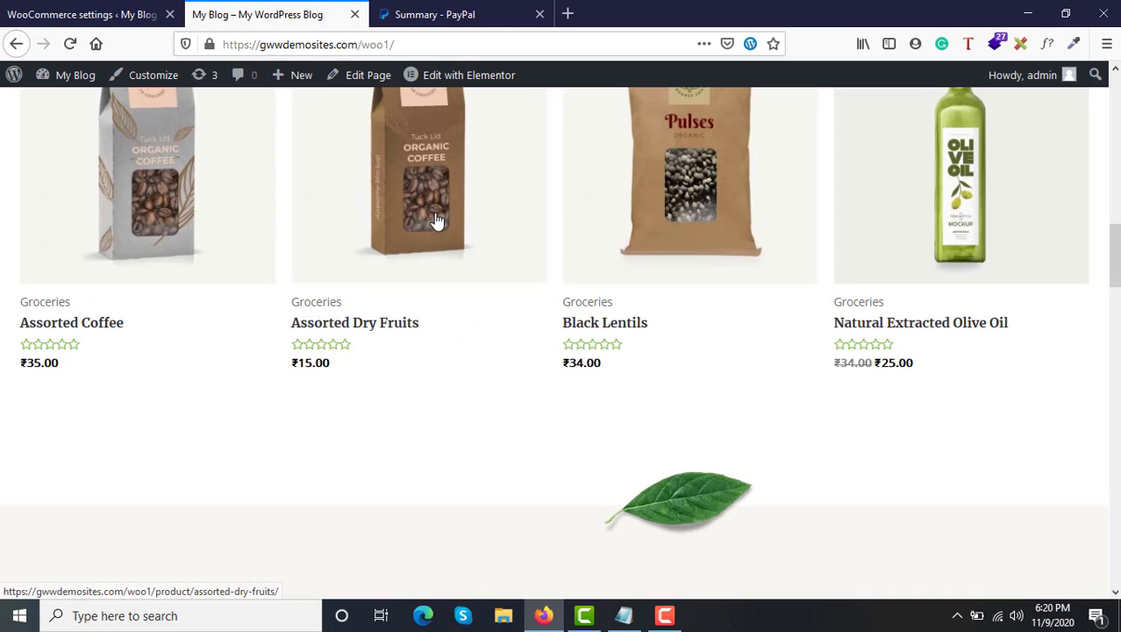
{"action": "scroll", "coordinate": [436, 220], "scroll_direction": "up", "scroll_amount": 10}
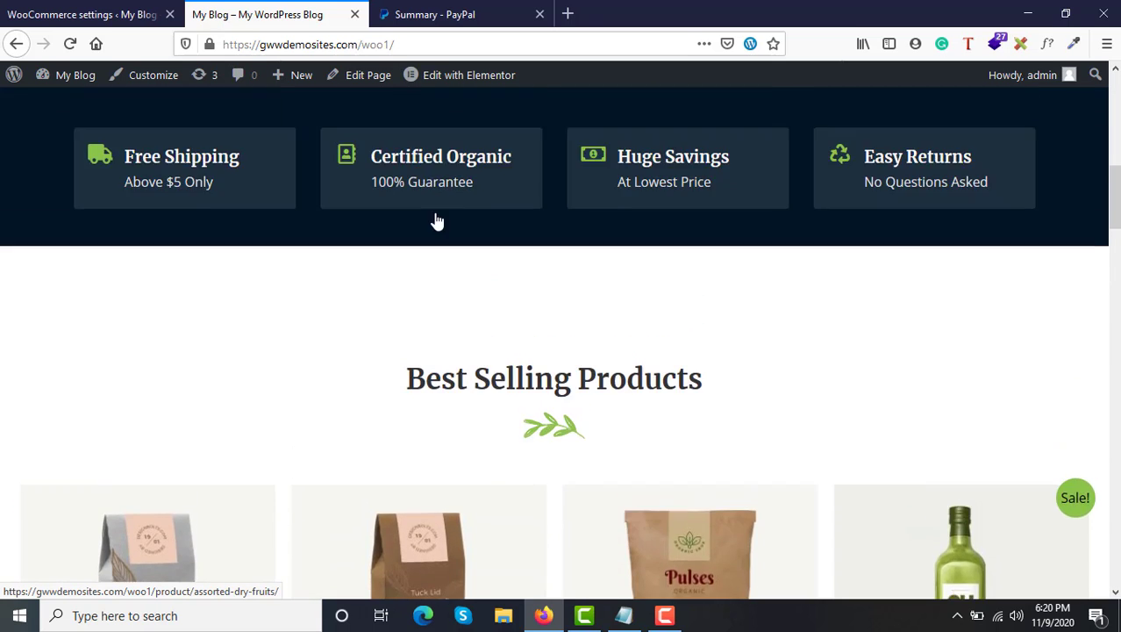
{"action": "scroll", "coordinate": [436, 219], "scroll_direction": "down", "scroll_amount": 2}
{"action": "scroll", "coordinate": [436, 220], "scroll_direction": "down", "scroll_amount": 5}
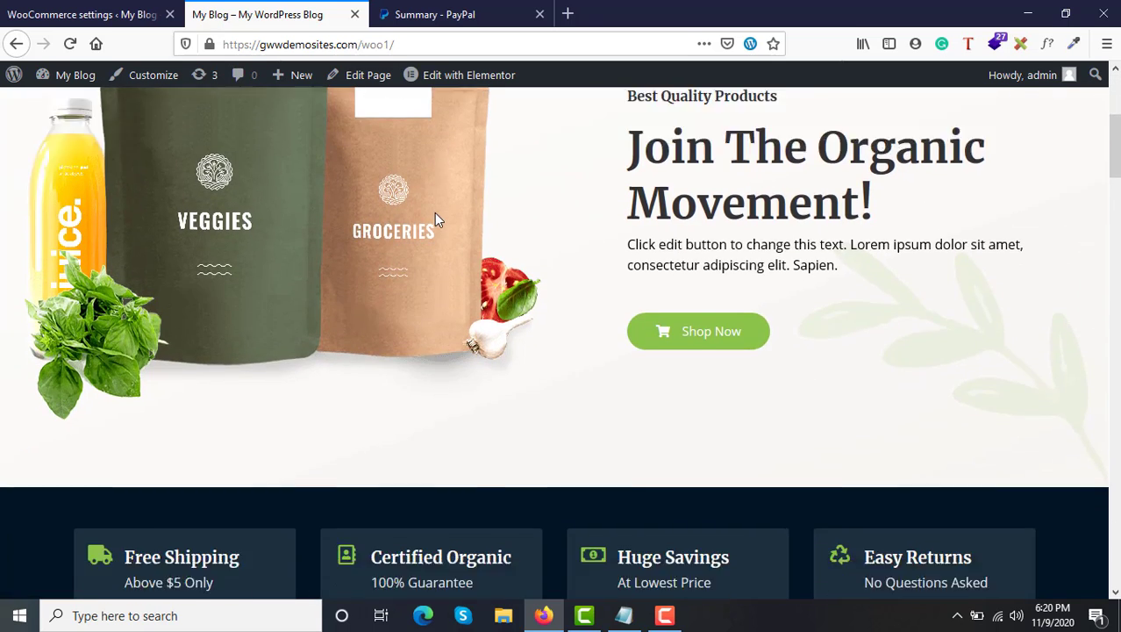
{"action": "scroll", "coordinate": [436, 214], "scroll_direction": "up", "scroll_amount": 6}
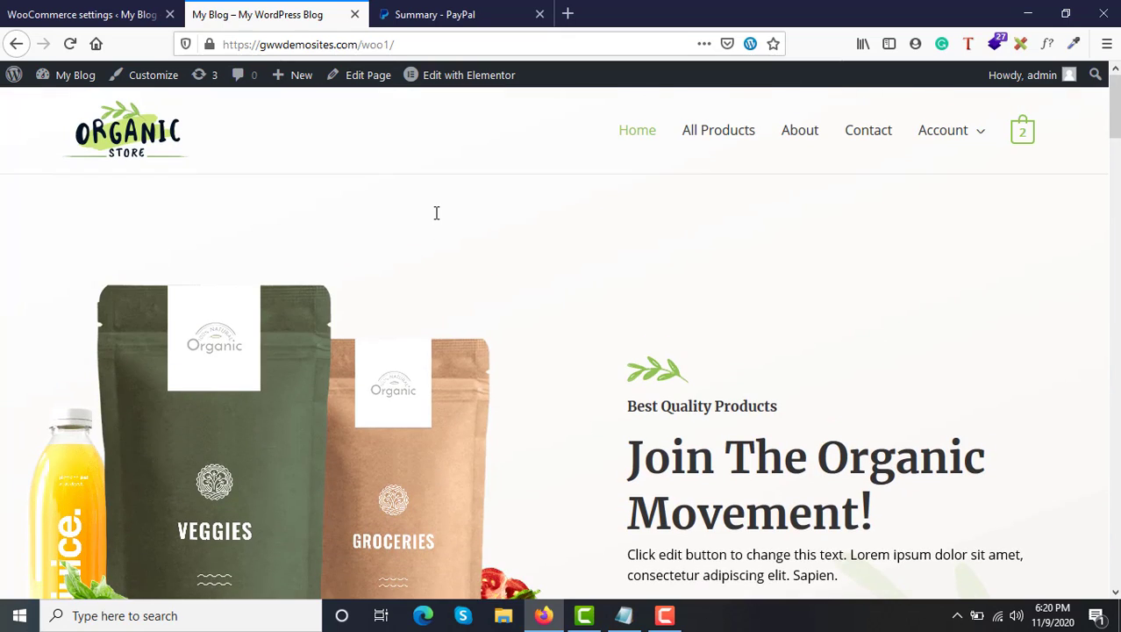
{"action": "scroll", "coordinate": [436, 215], "scroll_direction": "down", "scroll_amount": 8}
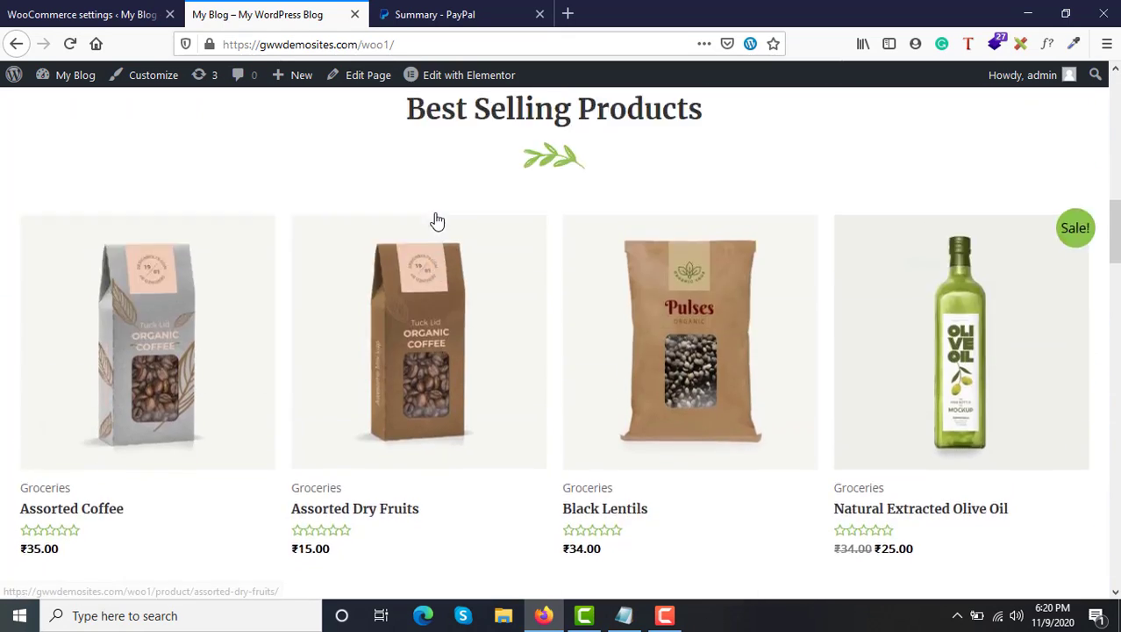
{"action": "scroll", "coordinate": [436, 217], "scroll_direction": "up", "scroll_amount": 1}
{"action": "scroll", "coordinate": [436, 219], "scroll_direction": "down", "scroll_amount": 2}
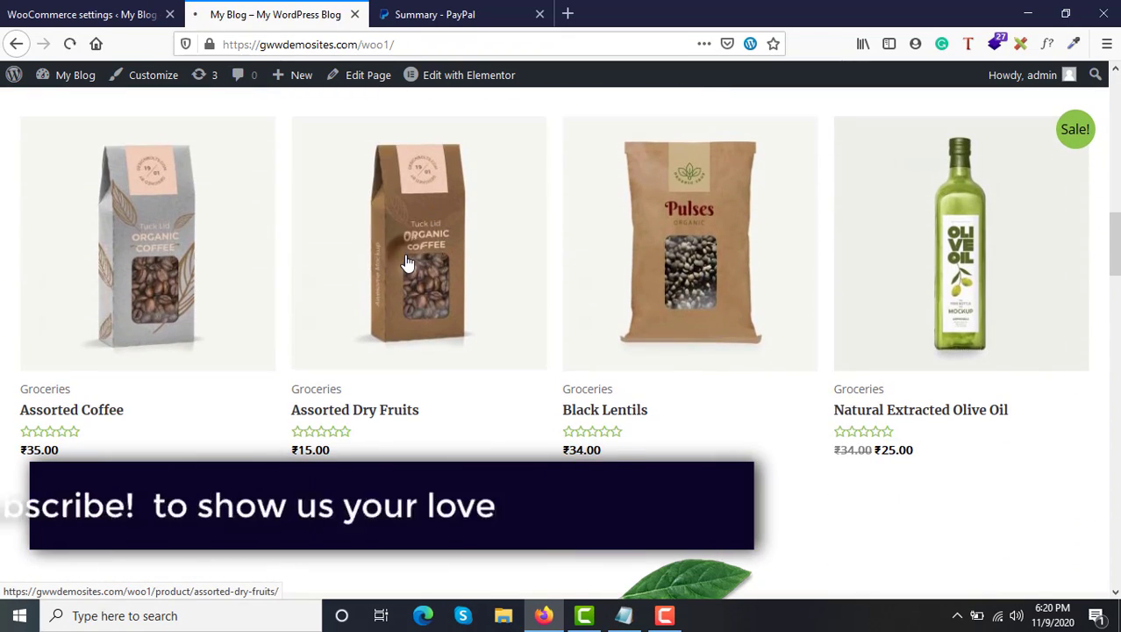
Add Assorted Dry Fruits to the cart from its product page
{"action": "left_click", "coordinate": [406, 263]}
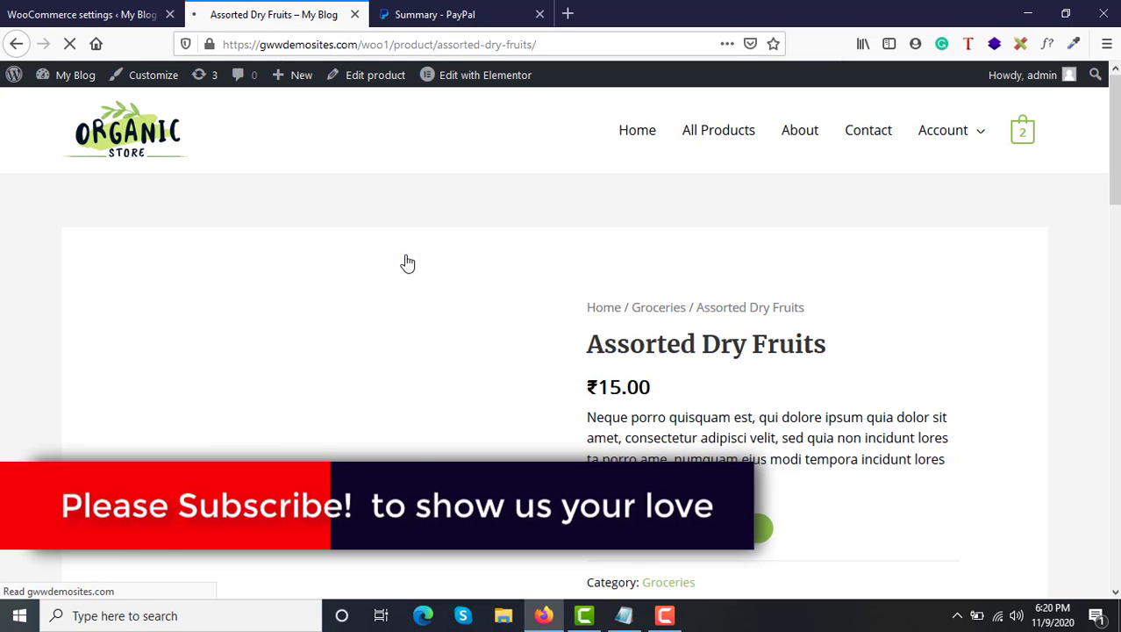
{"action": "scroll", "coordinate": [752, 349], "scroll_direction": "down", "scroll_amount": 3}
{"action": "scroll", "coordinate": [753, 355], "scroll_direction": "up", "scroll_amount": 2}
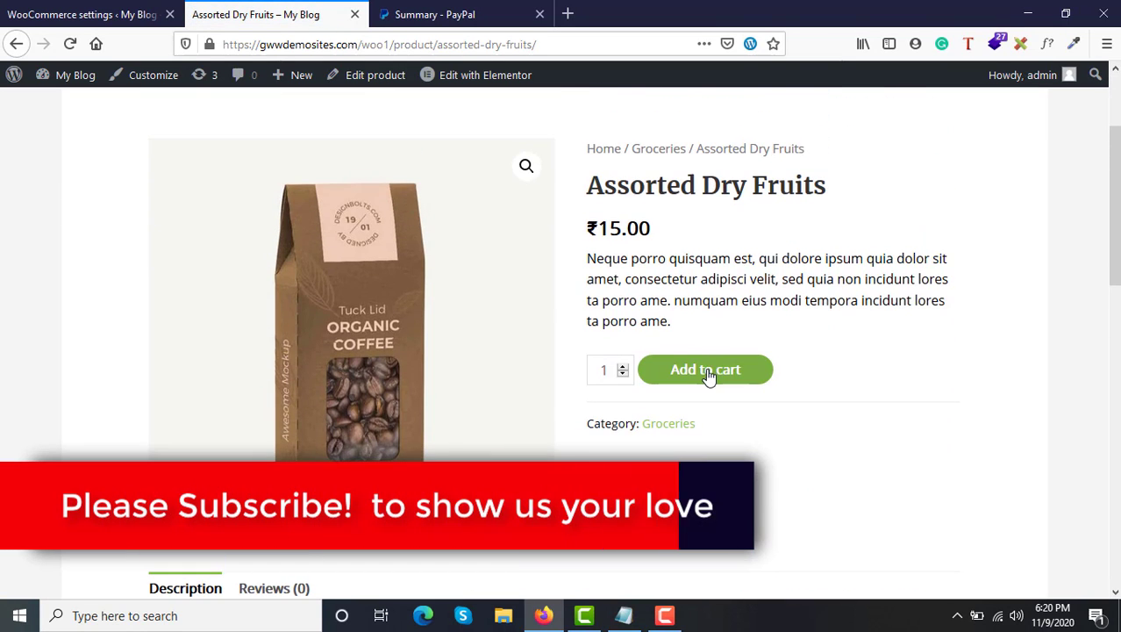
{"action": "left_click", "coordinate": [705, 371]}
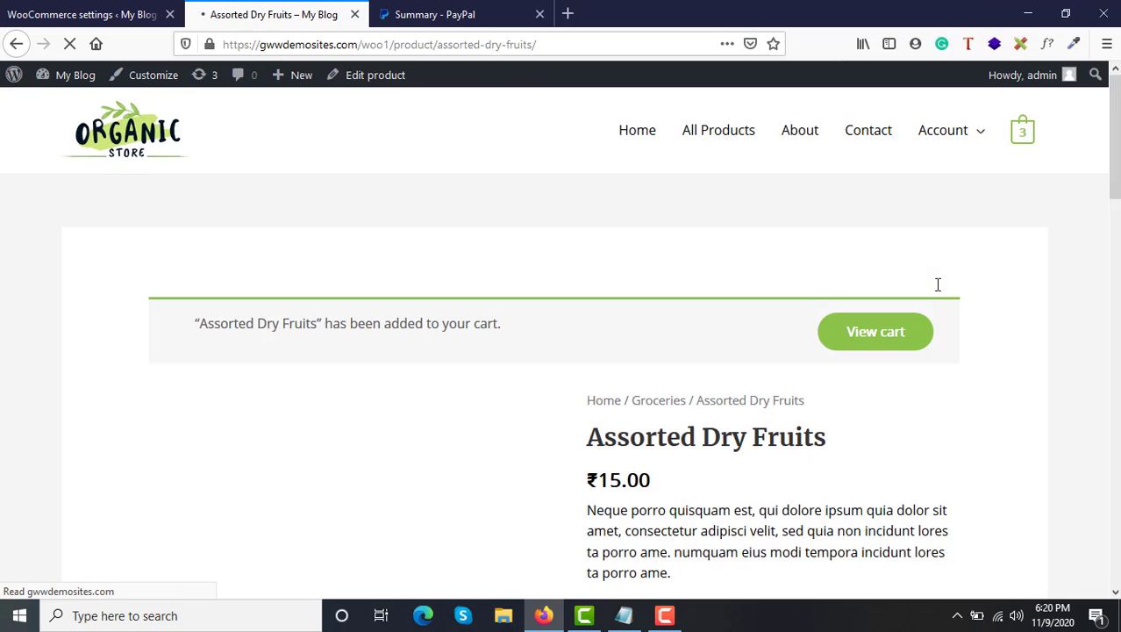
Go from the cart to checkout and note Cash on delivery as the only payment option
{"action": "left_click", "coordinate": [870, 342]}
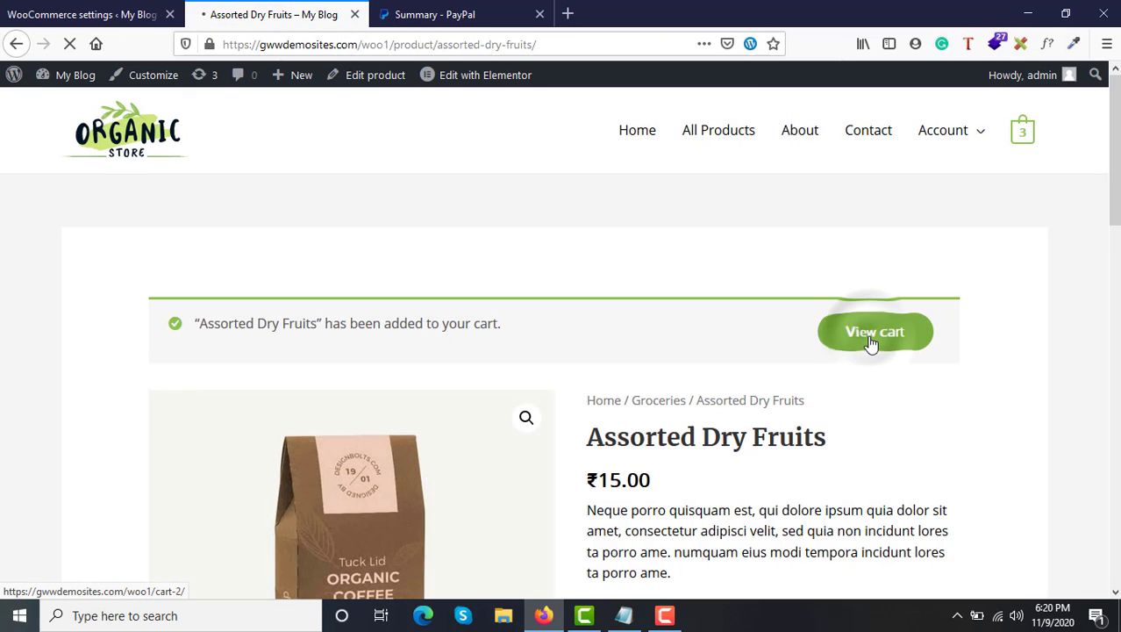
{"action": "scroll", "coordinate": [871, 342], "scroll_direction": "down", "scroll_amount": 9}
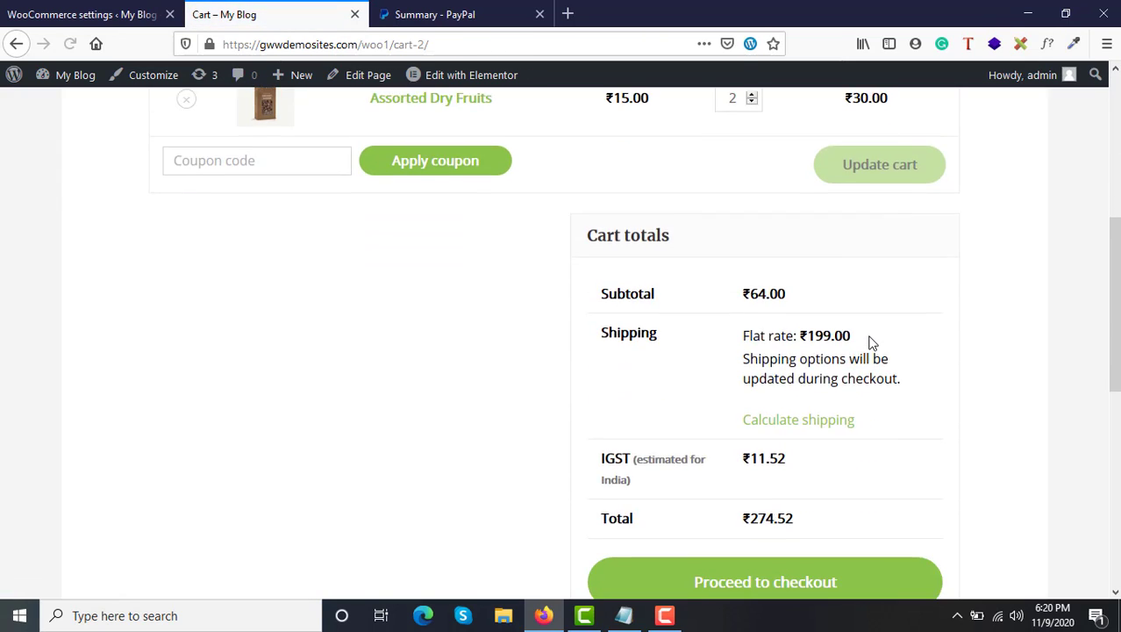
{"action": "scroll", "coordinate": [834, 389], "scroll_direction": "up", "scroll_amount": 3}
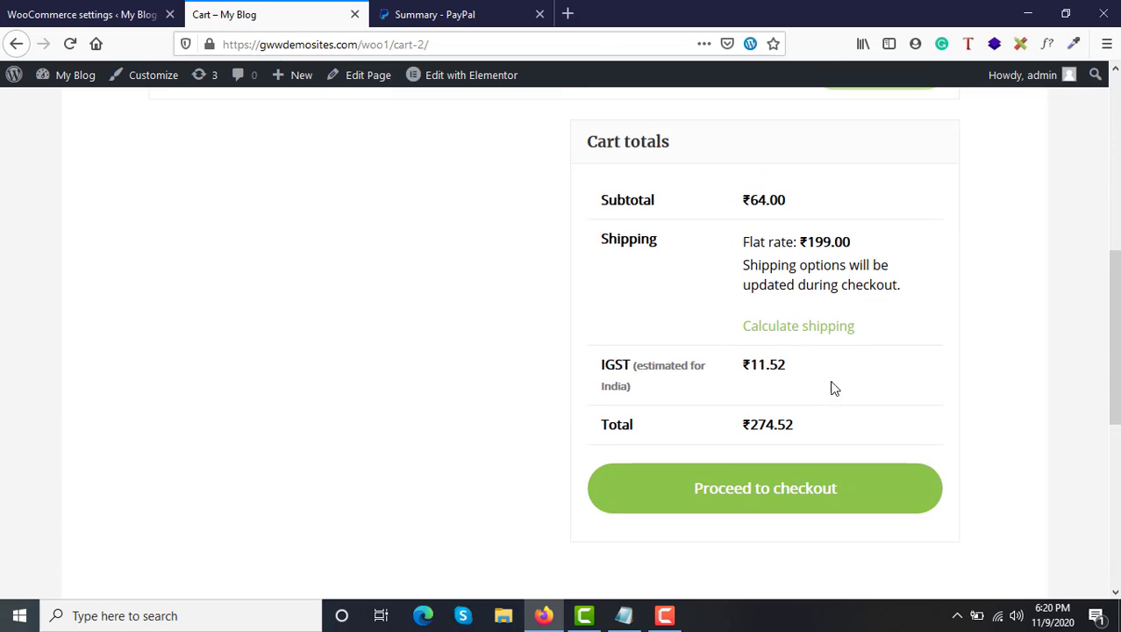
{"action": "left_click", "coordinate": [728, 482]}
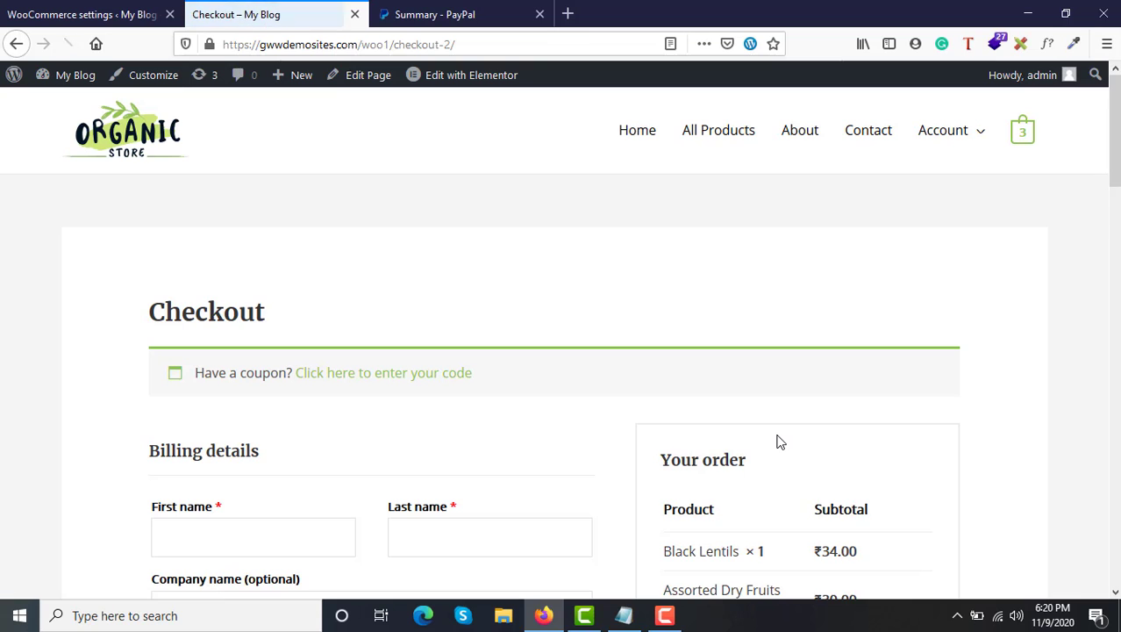
{"action": "scroll", "coordinate": [780, 441], "scroll_direction": "down", "scroll_amount": 4}
{"action": "scroll", "coordinate": [780, 441], "scroll_direction": "down", "scroll_amount": 3}
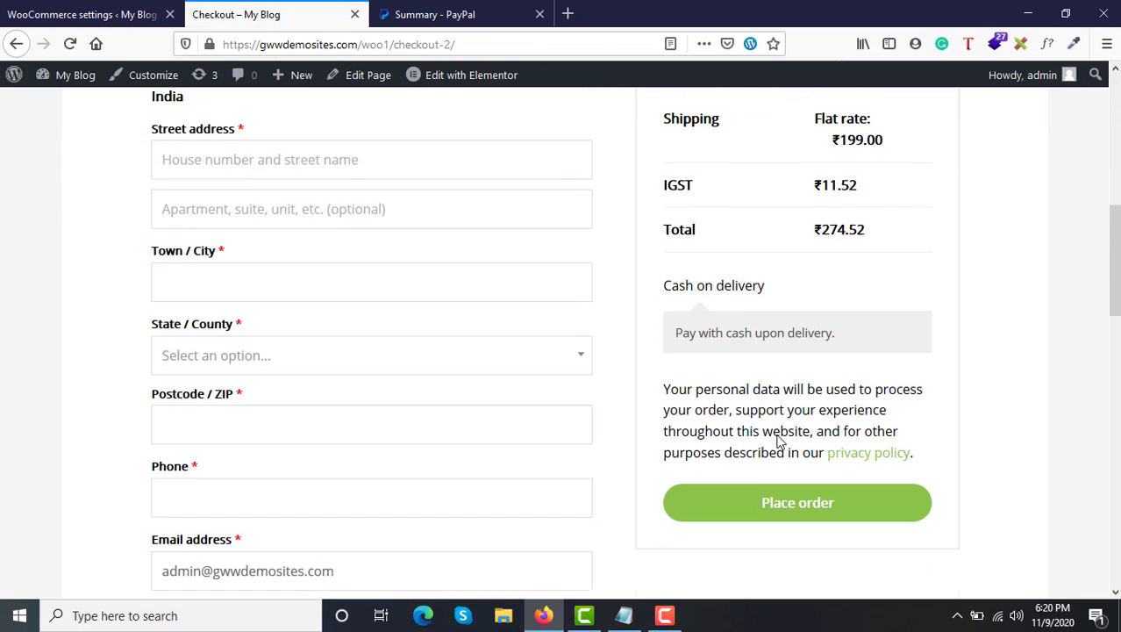
{"action": "left_click_drag", "start_coordinate": [662, 277], "coordinate": [776, 276]}
{"action": "left_click", "coordinate": [775, 275]}
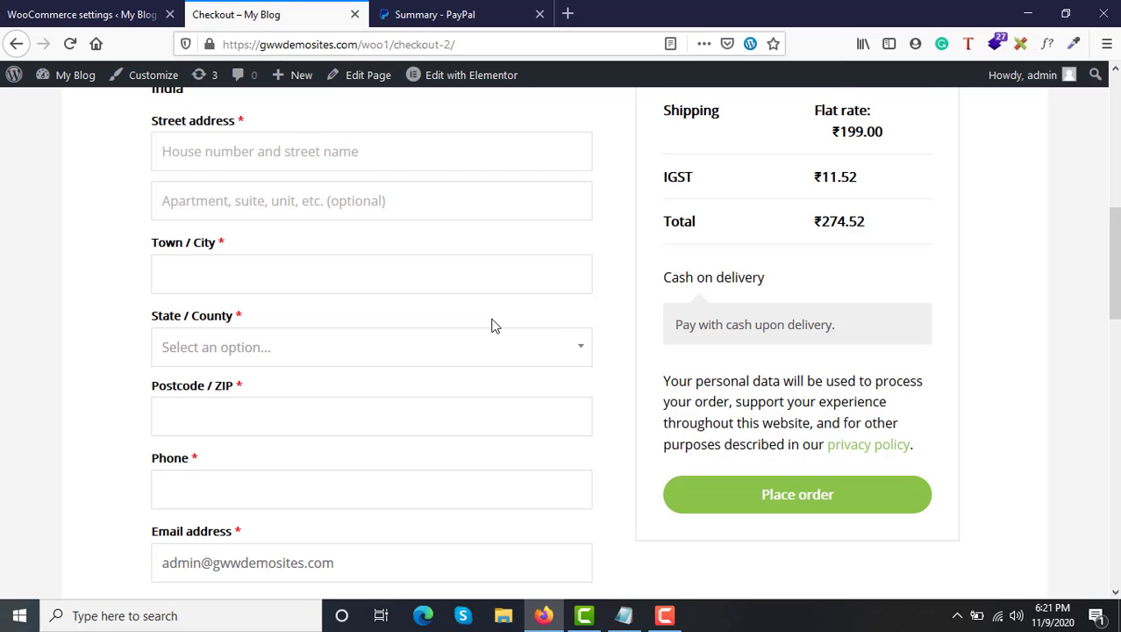
{"action": "scroll", "coordinate": [492, 326], "scroll_direction": "up", "scroll_amount": 10}
Switch on PayPal Checkout in WooCommerce payment settings and save the changes
{"action": "left_click", "coordinate": [92, 14]}
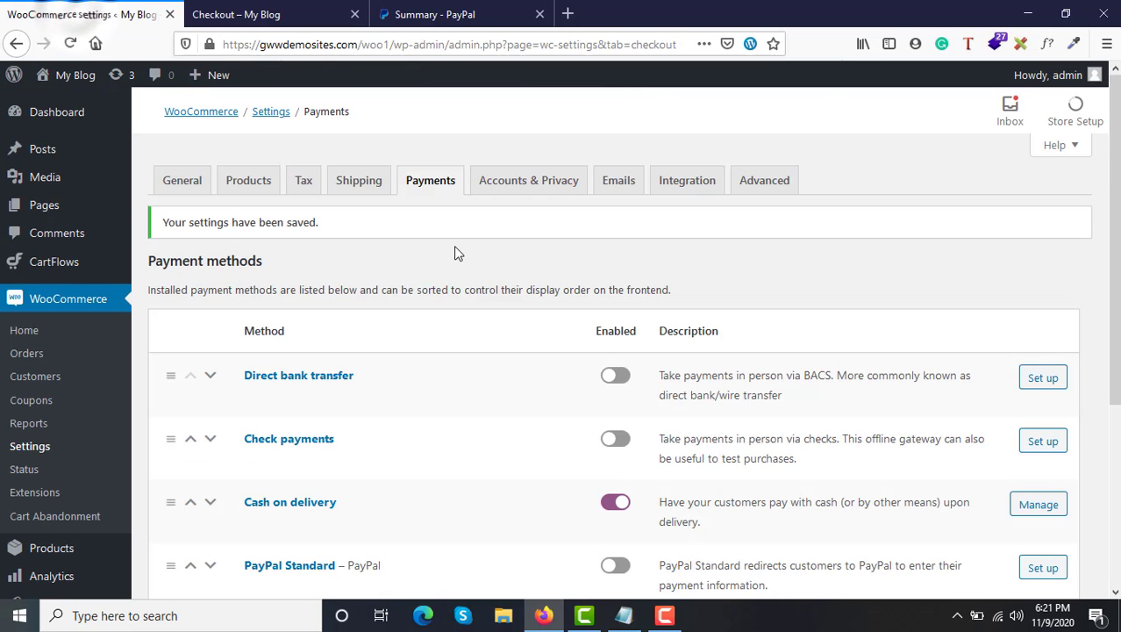
{"action": "scroll", "coordinate": [454, 253], "scroll_direction": "down", "scroll_amount": 5}
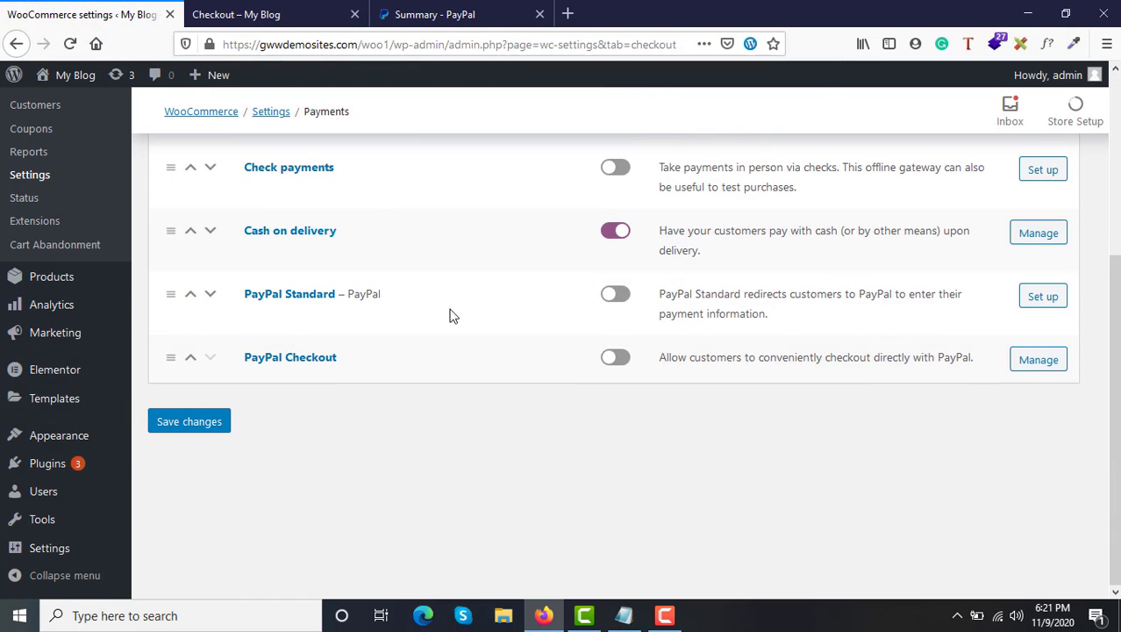
{"action": "left_click", "coordinate": [619, 362]}
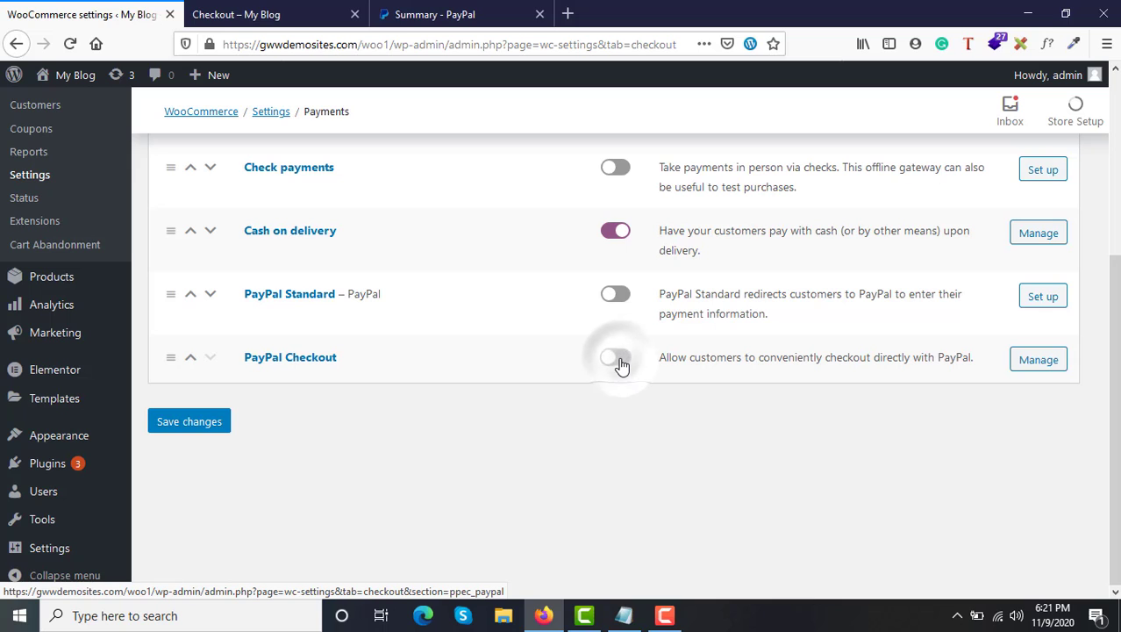
{"action": "left_click", "coordinate": [208, 426]}
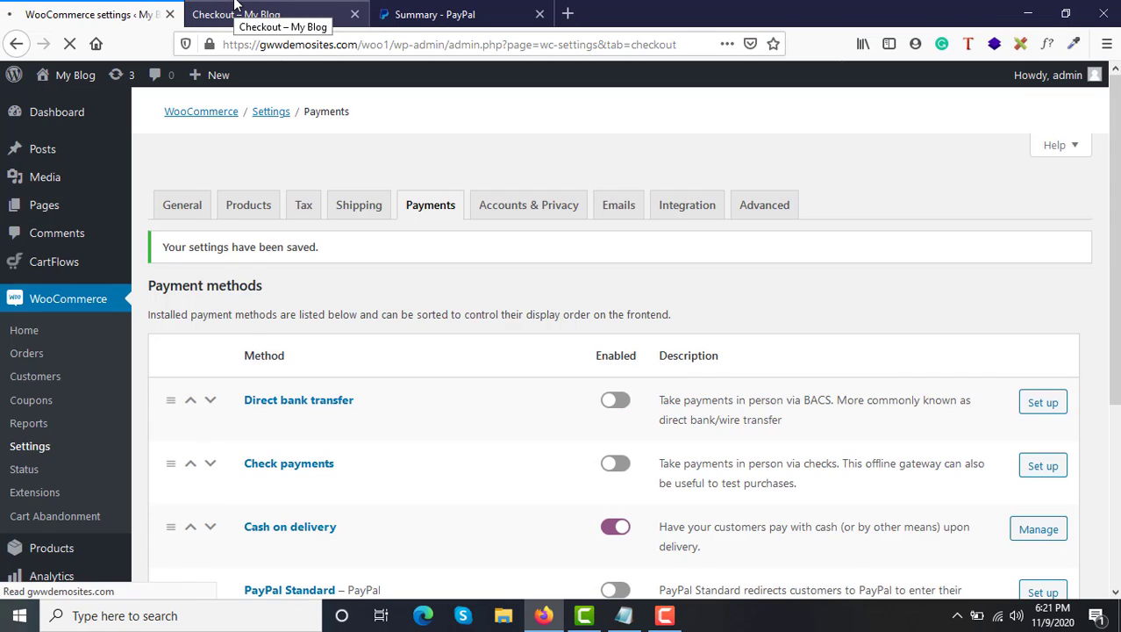
Reload the store's checkout page so PayPal appears as a payment option
{"action": "left_click", "coordinate": [235, 10]}
{"action": "scroll", "coordinate": [370, 314], "scroll_direction": "down", "scroll_amount": 5}
{"action": "scroll", "coordinate": [370, 314], "scroll_direction": "up", "scroll_amount": 5}
{"action": "left_click", "coordinate": [71, 44]}
Select PayPal as the checkout payment method
{"action": "scroll", "coordinate": [517, 223], "scroll_direction": "down", "scroll_amount": 8}
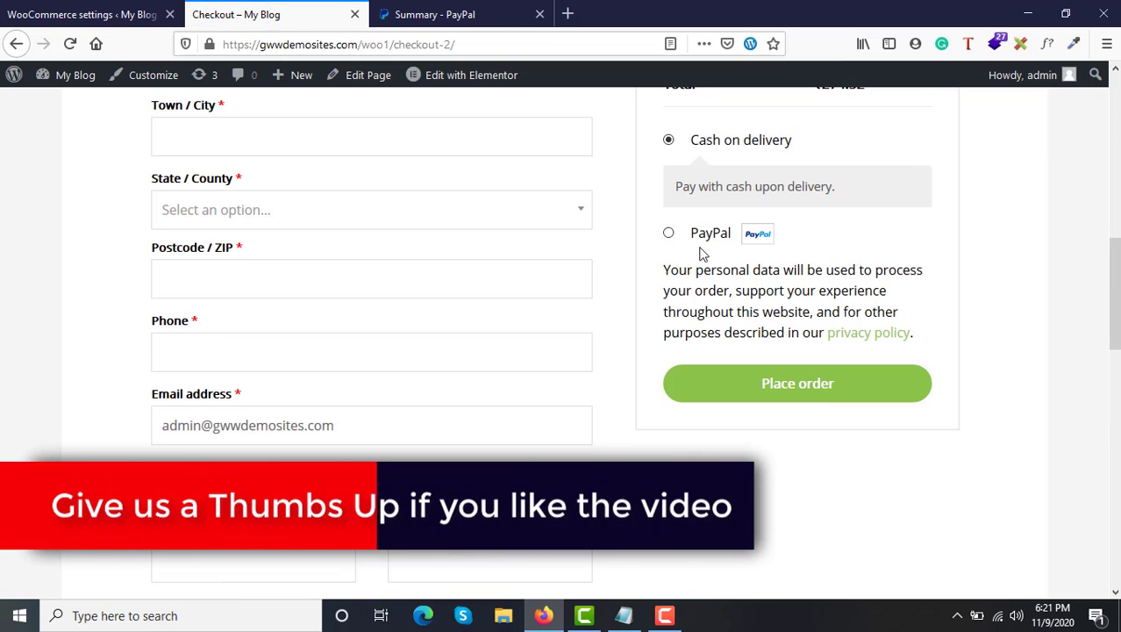
{"action": "left_click_drag", "start_coordinate": [690, 233], "coordinate": [721, 234]}
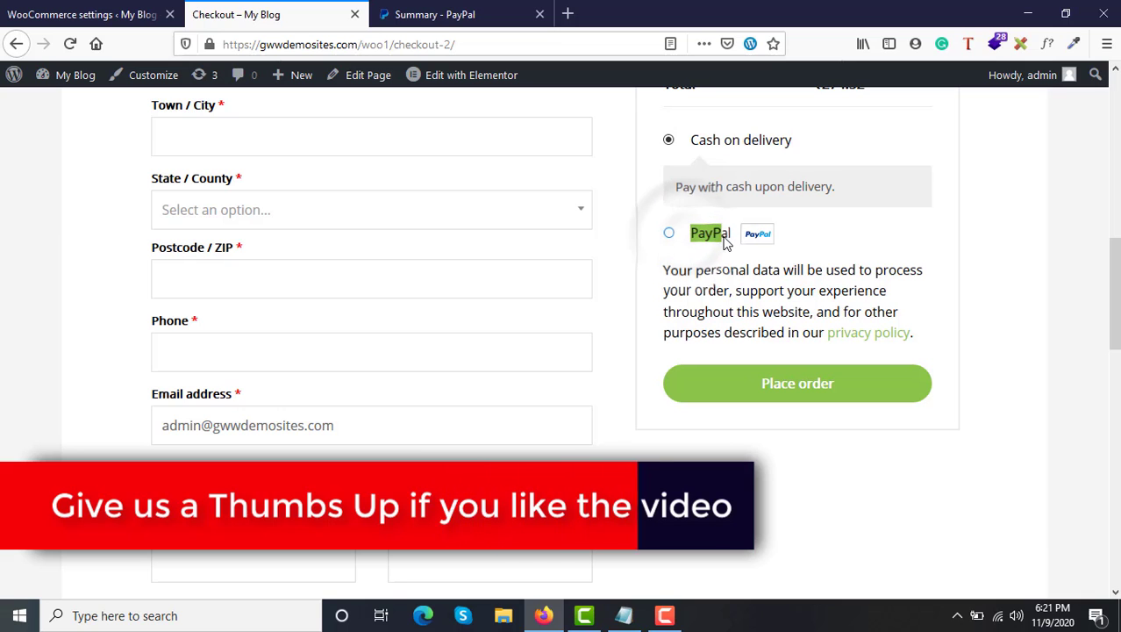
{"action": "left_click", "coordinate": [668, 233]}
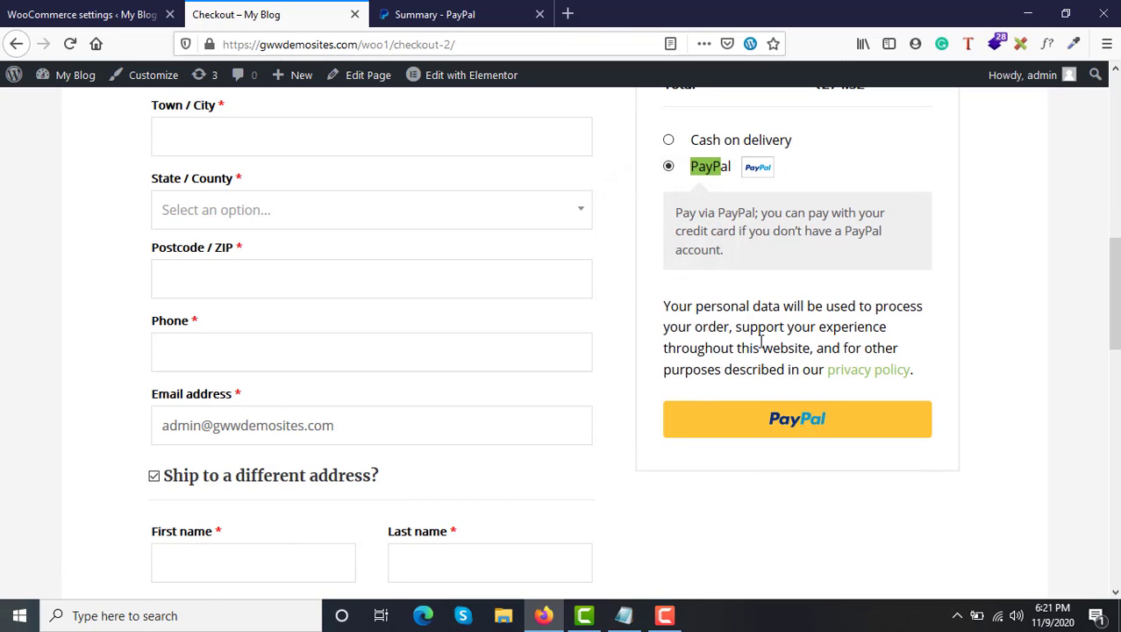
Try the yellow PayPal button with blank details and review the required billing and shipping errors
{"action": "scroll", "coordinate": [761, 341], "scroll_direction": "up", "scroll_amount": 1}
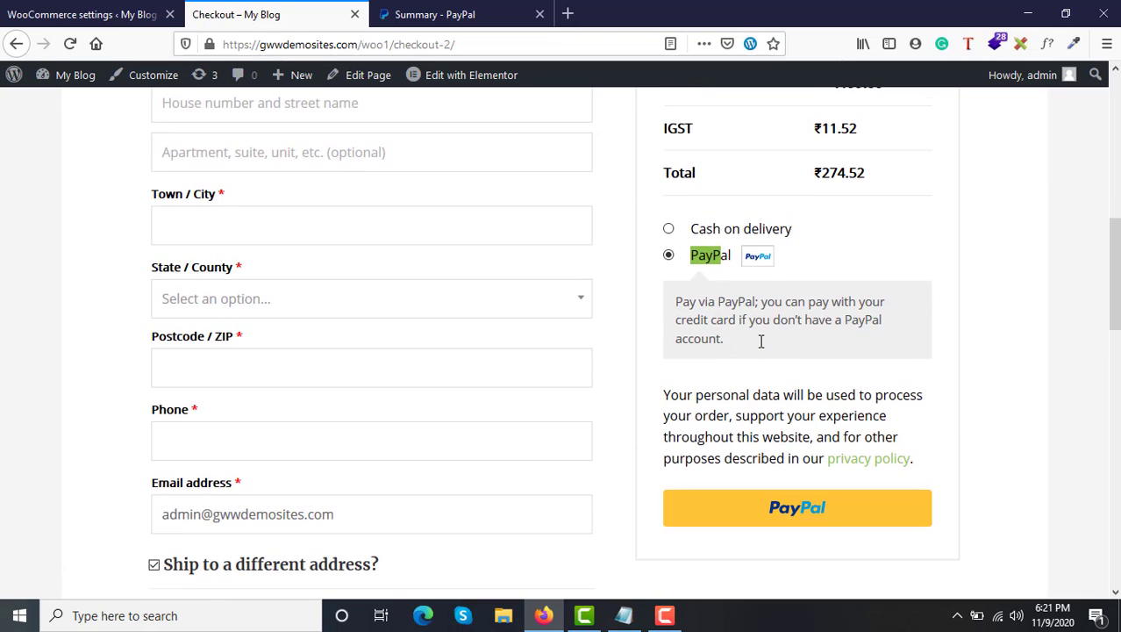
{"action": "left_click", "coordinate": [816, 519]}
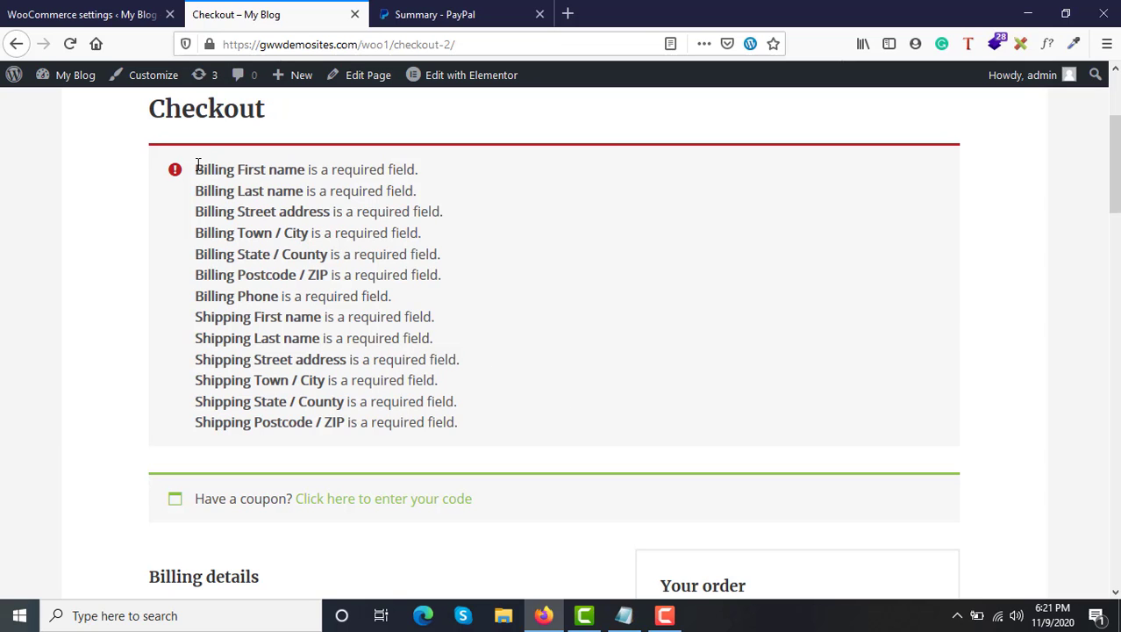
{"action": "left_click_drag", "start_coordinate": [196, 164], "coordinate": [505, 461]}
{"action": "mouse_move", "coordinate": [965, 127]}
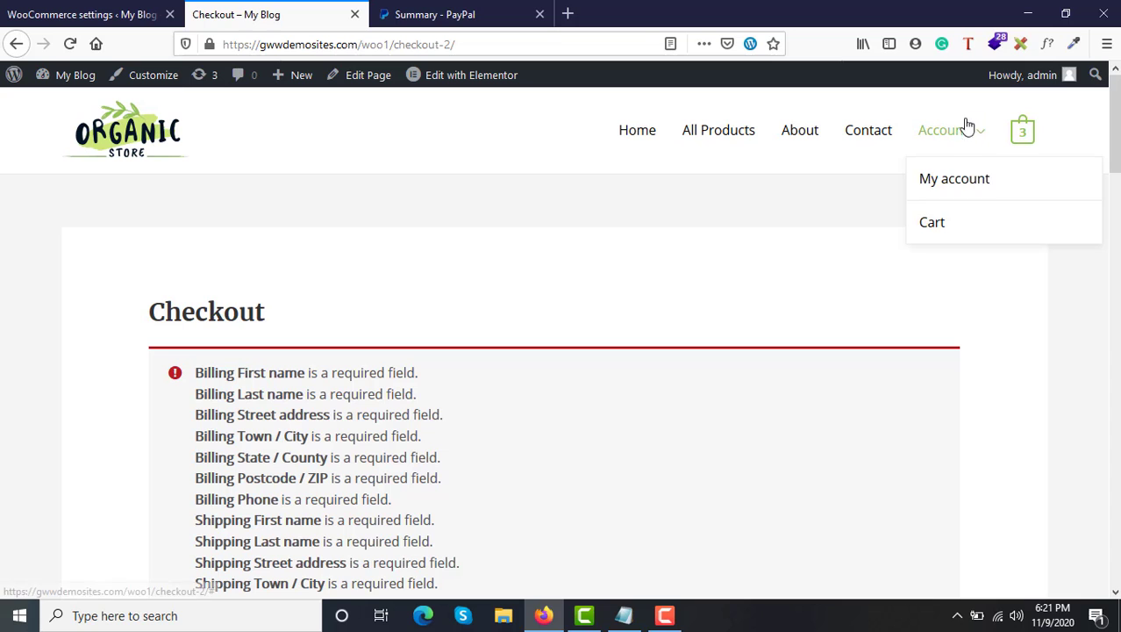
{"action": "scroll", "coordinate": [573, 366], "scroll_direction": "down", "scroll_amount": 15}
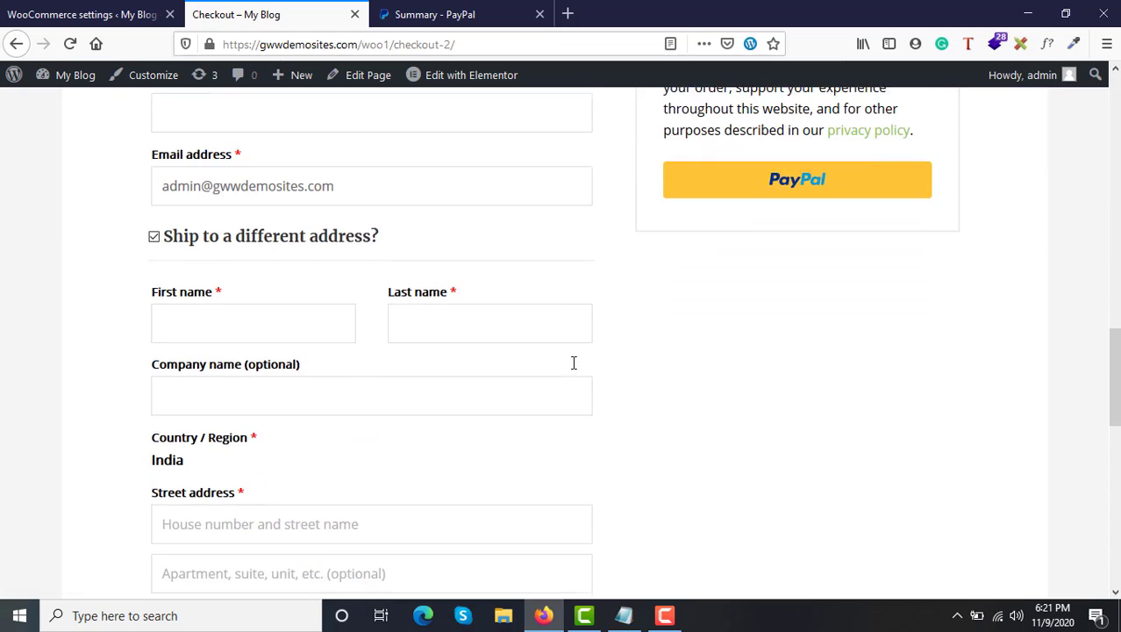
{"action": "scroll", "coordinate": [573, 363], "scroll_direction": "up", "scroll_amount": 15}
Open the cart from the Account menu and review the Cart totals
{"action": "mouse_move", "coordinate": [943, 155]}
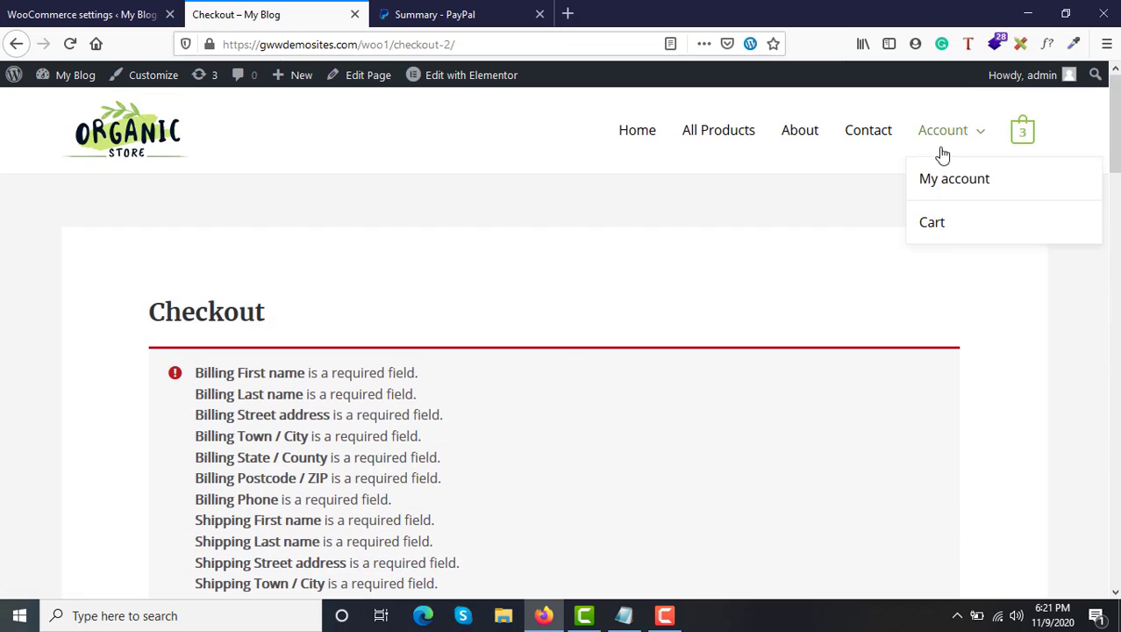
{"action": "left_click", "coordinate": [957, 237]}
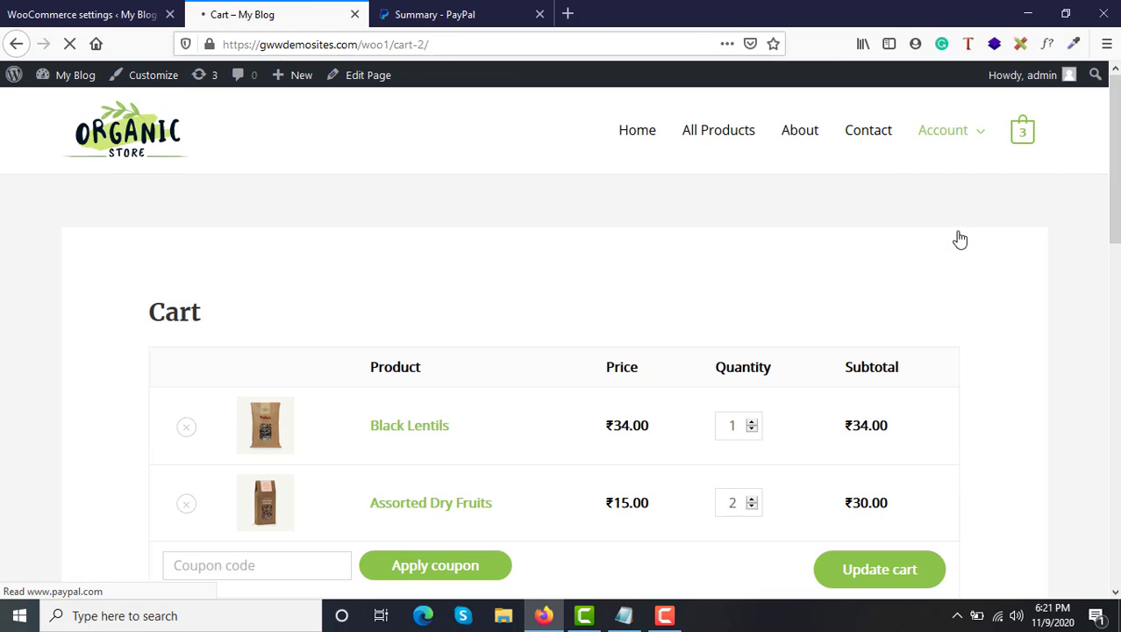
{"action": "scroll", "coordinate": [941, 180], "scroll_direction": "down", "scroll_amount": 5}
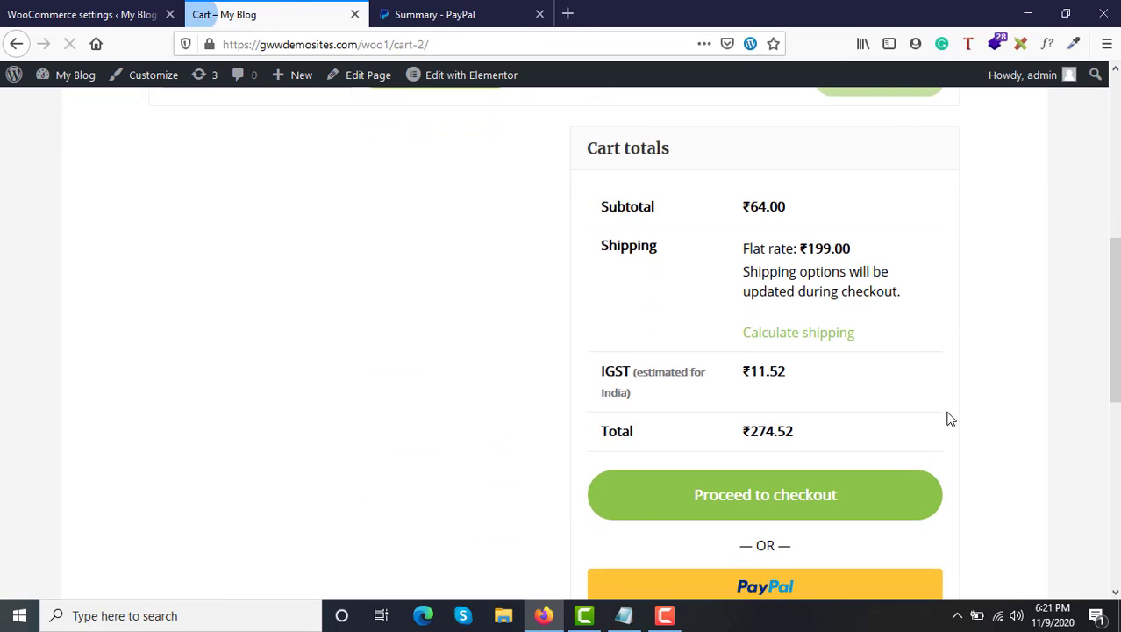
{"action": "scroll", "coordinate": [949, 420], "scroll_direction": "down", "scroll_amount": 2}
{"action": "scroll", "coordinate": [949, 418], "scroll_direction": "down", "scroll_amount": 12}
{"action": "scroll", "coordinate": [789, 251], "scroll_direction": "up", "scroll_amount": 4}
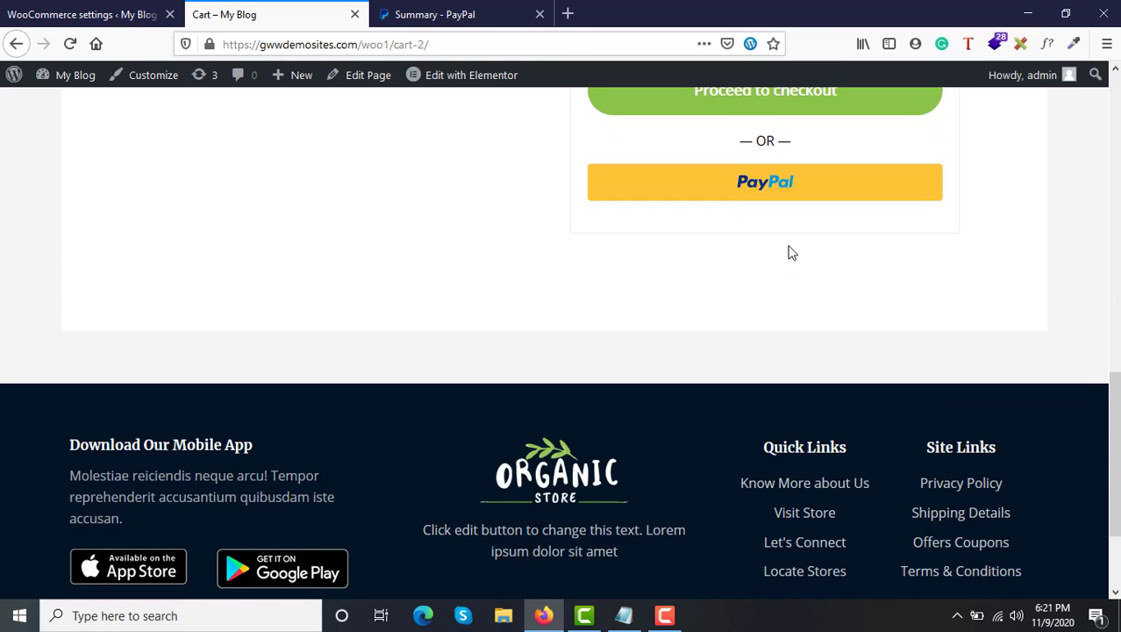
{"action": "scroll", "coordinate": [748, 421], "scroll_direction": "up", "scroll_amount": 8}
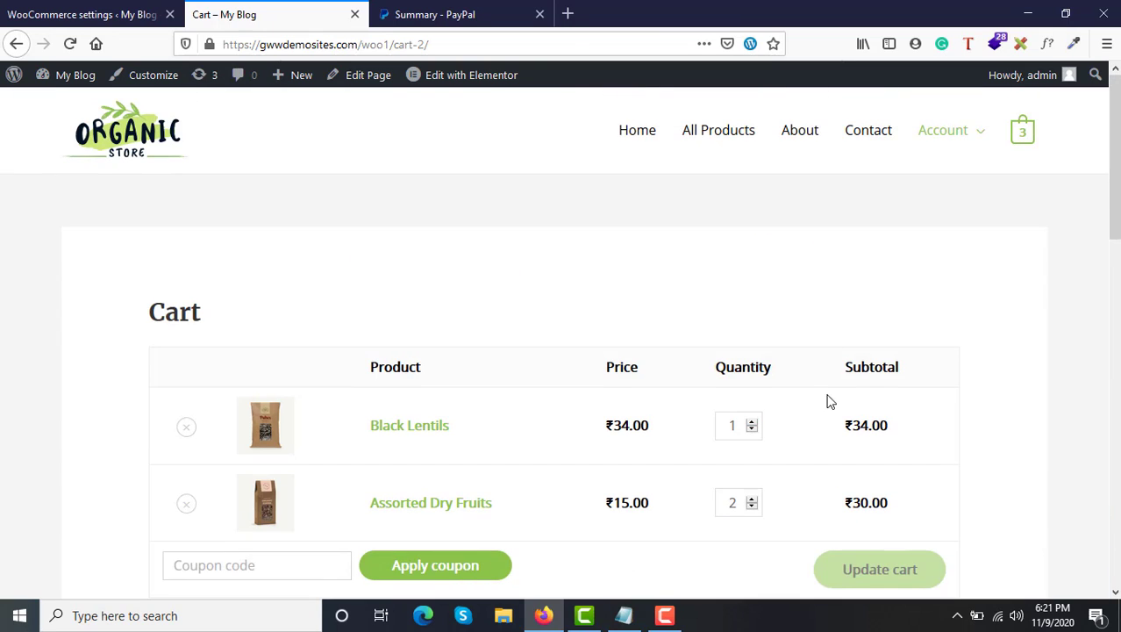
{"action": "scroll", "coordinate": [824, 390], "scroll_direction": "down", "scroll_amount": 8}
Continue from the cart to the ₹274.52 checkout with PayPal selected
{"action": "left_click", "coordinate": [785, 323]}
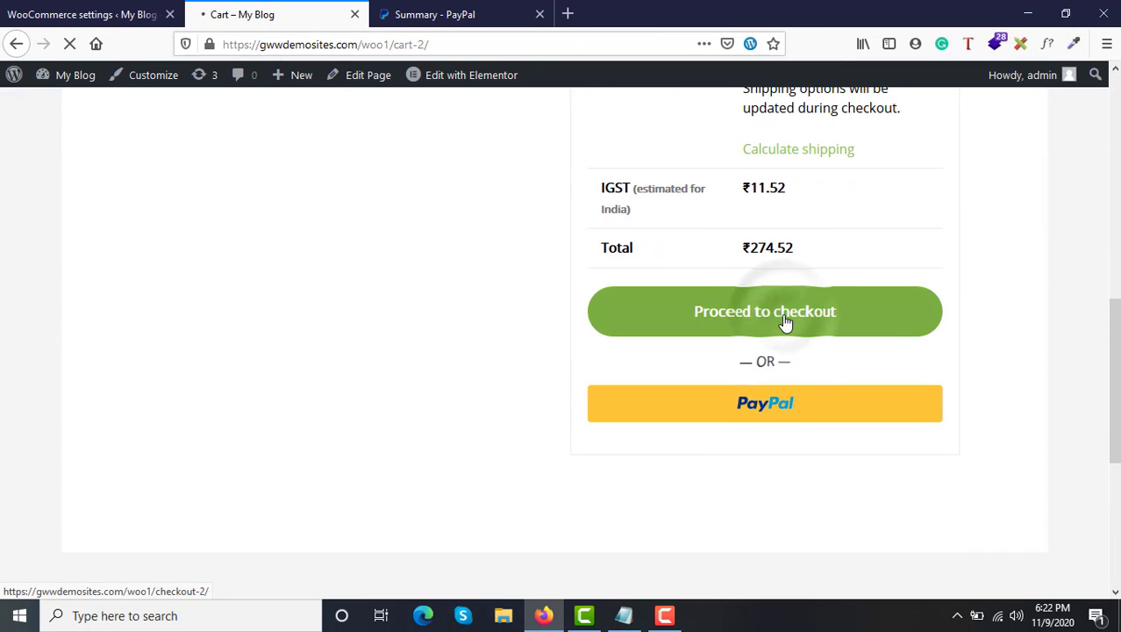
{"action": "scroll", "coordinate": [1013, 368], "scroll_direction": "down", "scroll_amount": 12}
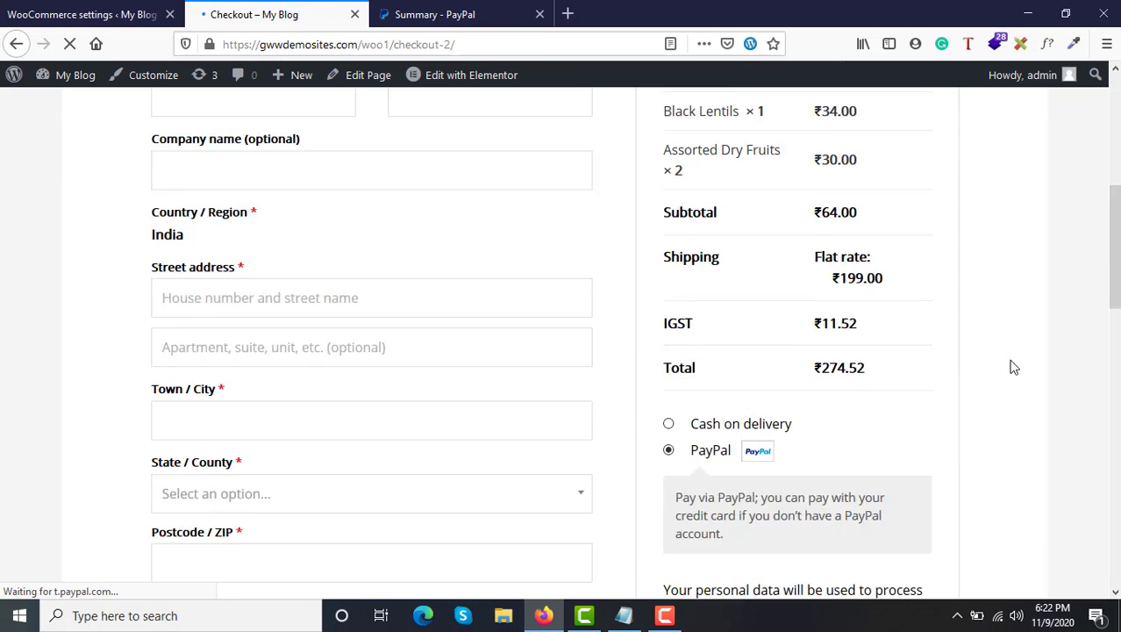
{"action": "scroll", "coordinate": [851, 350], "scroll_direction": "up", "scroll_amount": 5}
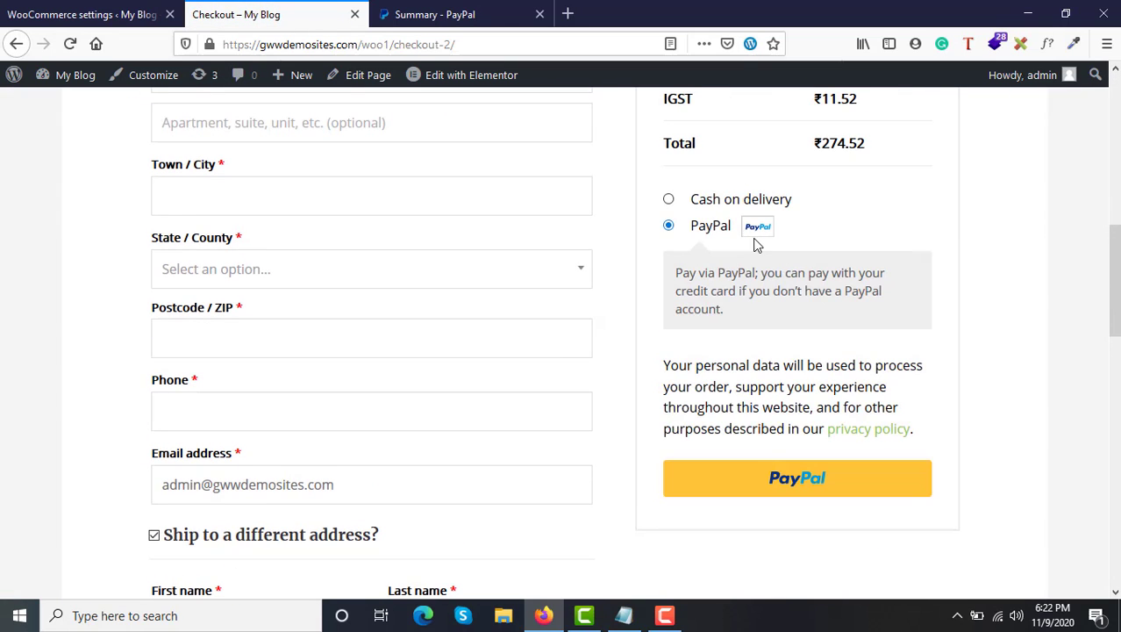
{"action": "scroll", "coordinate": [757, 245], "scroll_direction": "up", "scroll_amount": 8}
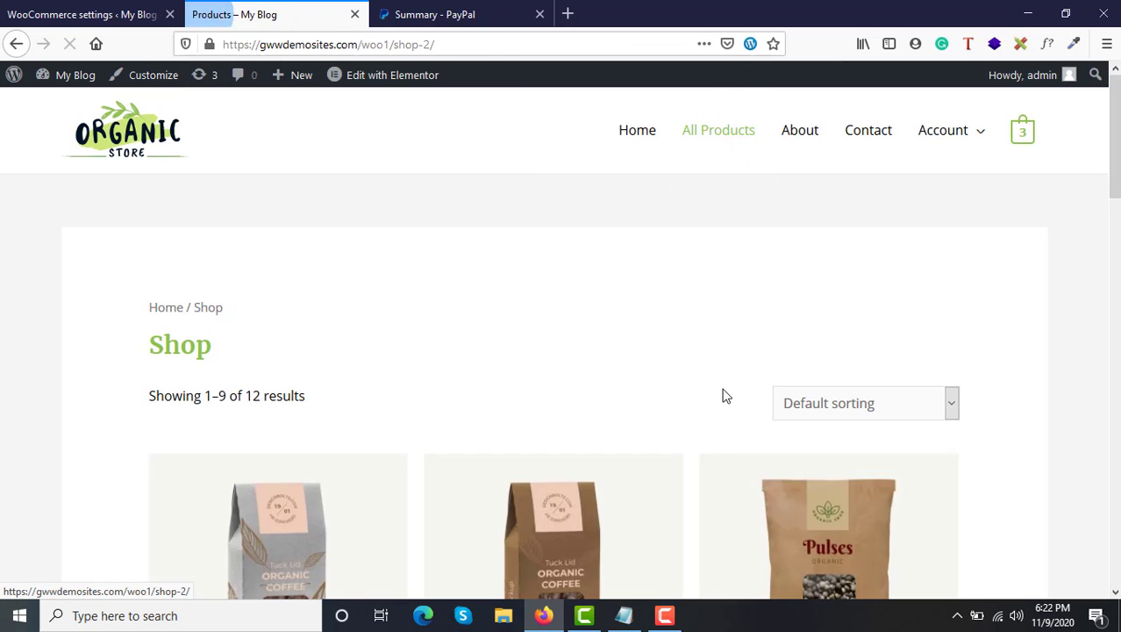
Open Assorted Dry Fruits from the Shop grid to see its PayPal and card buttons
{"action": "scroll", "coordinate": [724, 396], "scroll_direction": "down", "scroll_amount": 4}
{"action": "left_click", "coordinate": [579, 229]}
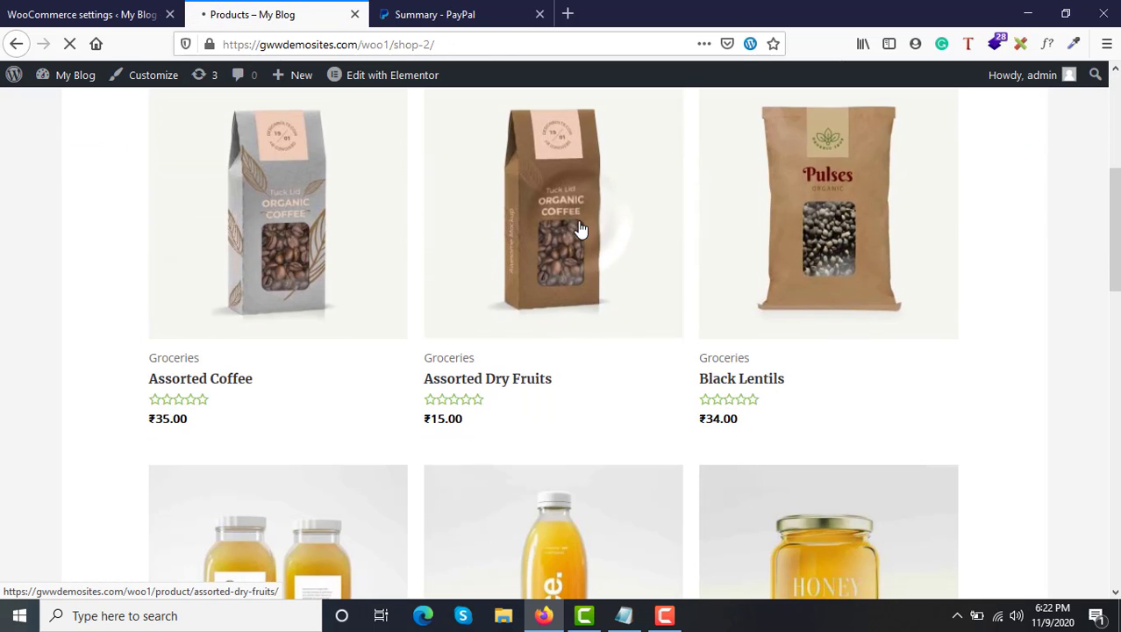
{"action": "scroll", "coordinate": [614, 281], "scroll_direction": "down", "scroll_amount": 2}
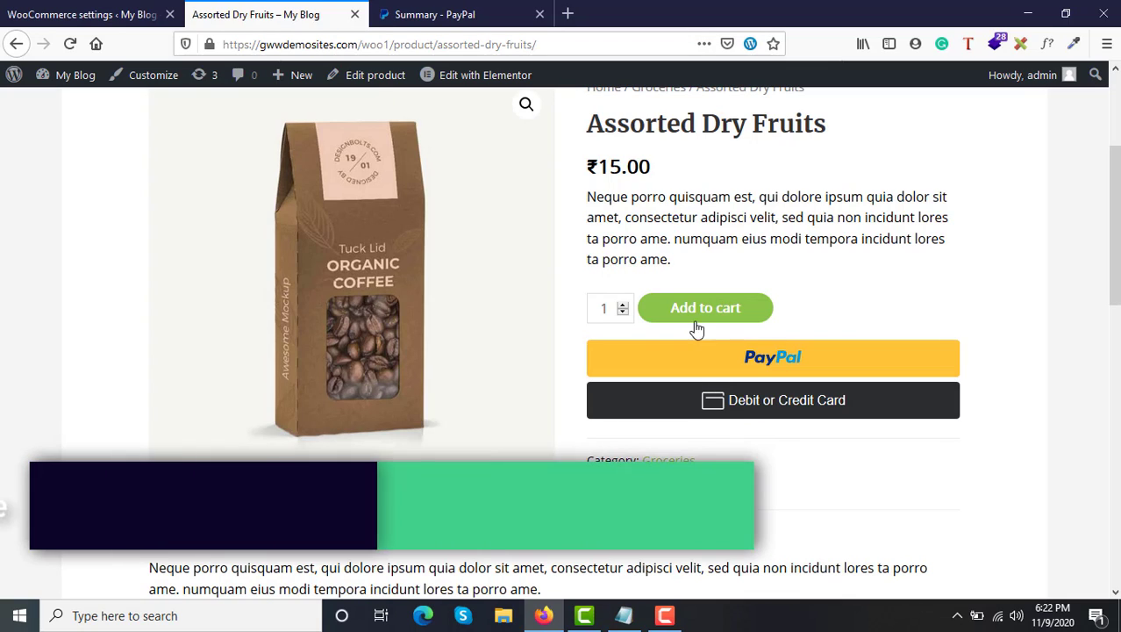
Add another Assorted Dry Fruits and confirm the mini-cart shows Black Lentils plus two, subtotal ₹64.00
{"action": "left_click", "coordinate": [733, 311]}
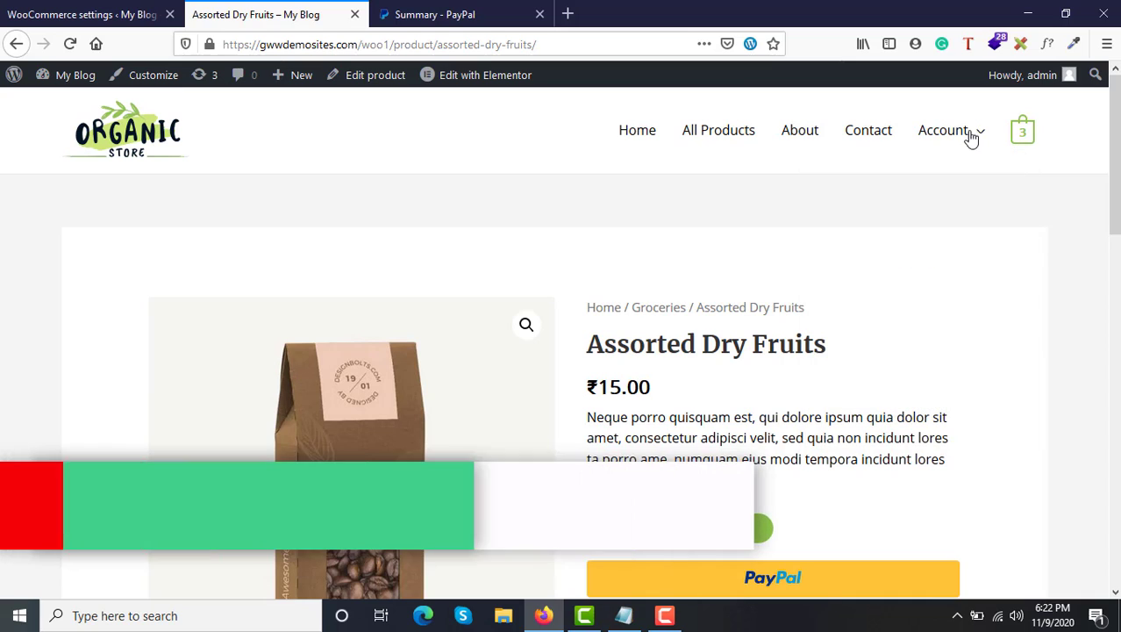
{"action": "mouse_move", "coordinate": [1022, 132]}
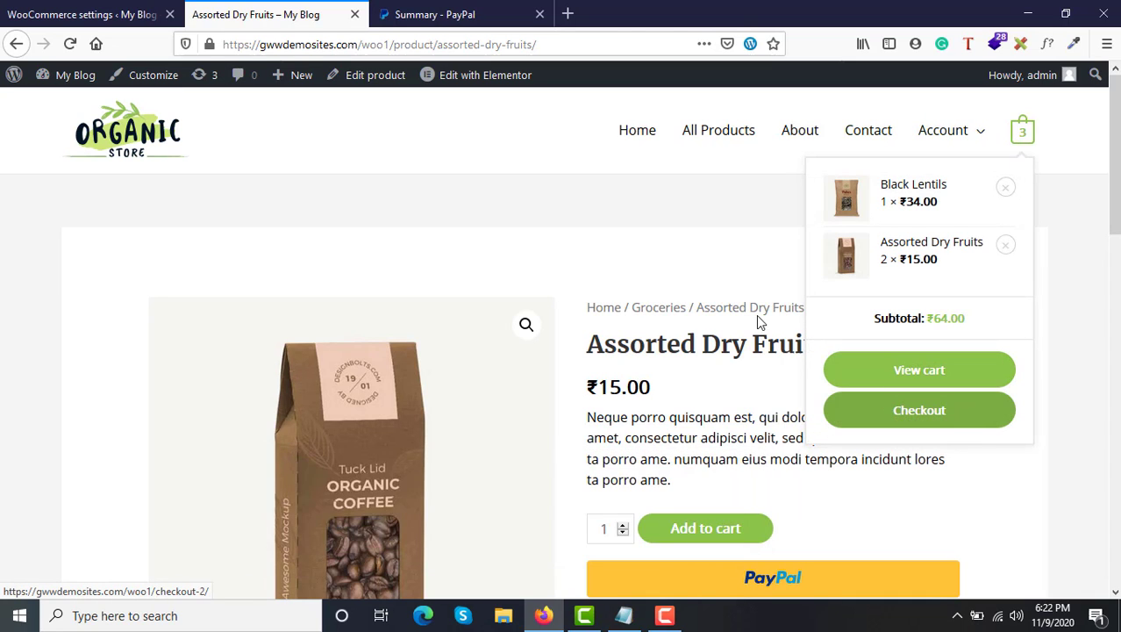
{"action": "scroll", "coordinate": [847, 424], "scroll_direction": "down", "scroll_amount": 4}
{"action": "scroll", "coordinate": [846, 427], "scroll_direction": "up", "scroll_amount": 2}
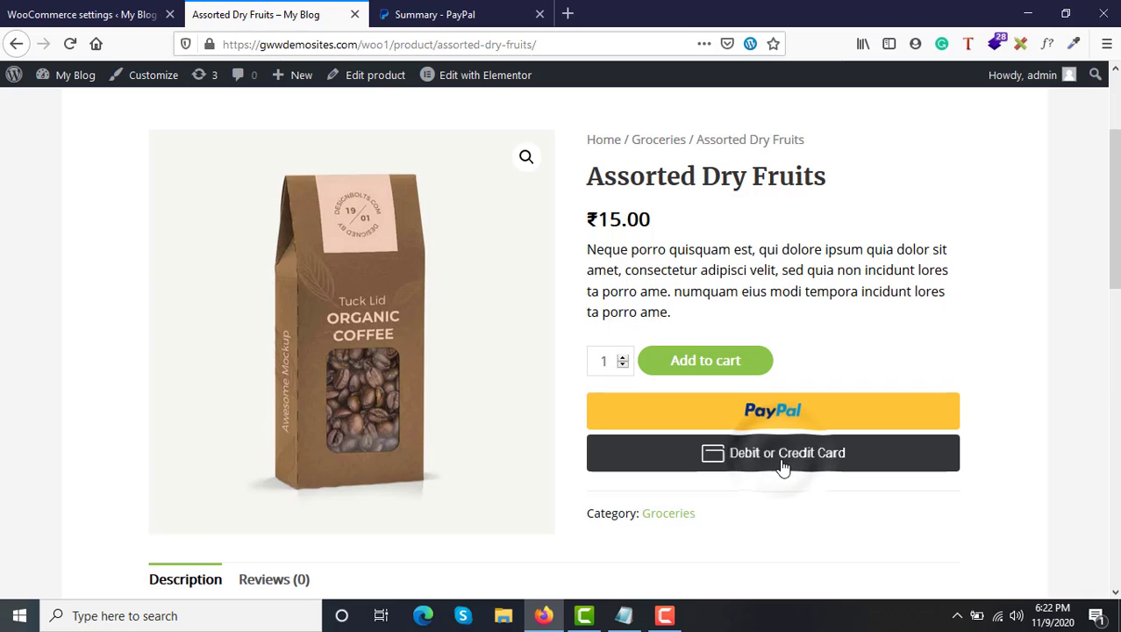
Open the Debit or Credit Card form on the product page and focus the Card number field
{"action": "left_click", "coordinate": [782, 464]}
{"action": "scroll", "coordinate": [908, 532], "scroll_direction": "down", "scroll_amount": 7}
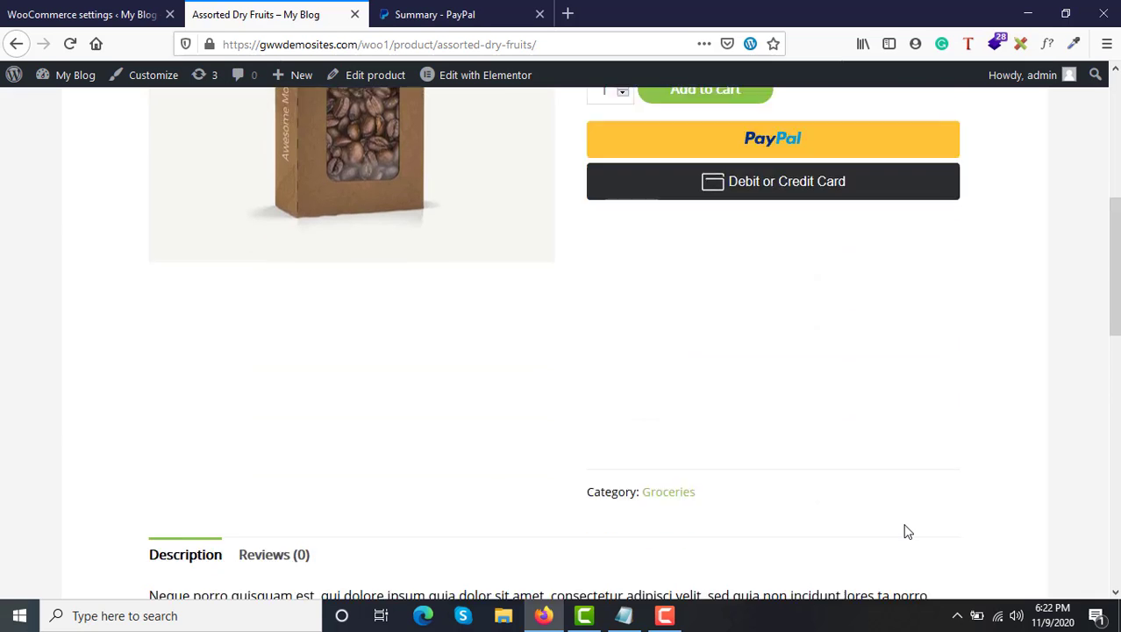
{"action": "scroll", "coordinate": [906, 528], "scroll_direction": "up", "scroll_amount": 7}
{"action": "scroll", "coordinate": [903, 528], "scroll_direction": "up", "scroll_amount": 3}
{"action": "scroll", "coordinate": [907, 528], "scroll_direction": "down", "scroll_amount": 3}
{"action": "scroll", "coordinate": [754, 404], "scroll_direction": "down", "scroll_amount": 3}
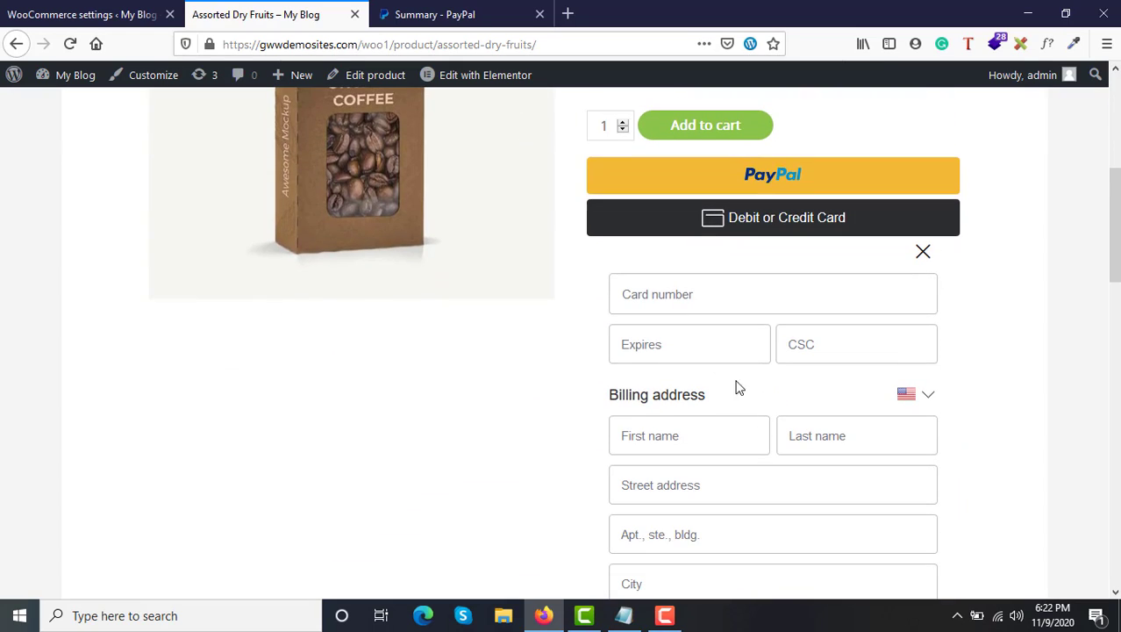
{"action": "left_click", "coordinate": [684, 297]}
Submit the empty card form and check that Card number is flagged missing
{"action": "scroll", "coordinate": [693, 299], "scroll_direction": "down", "scroll_amount": 2}
{"action": "scroll", "coordinate": [673, 301], "scroll_direction": "up", "scroll_amount": 1}
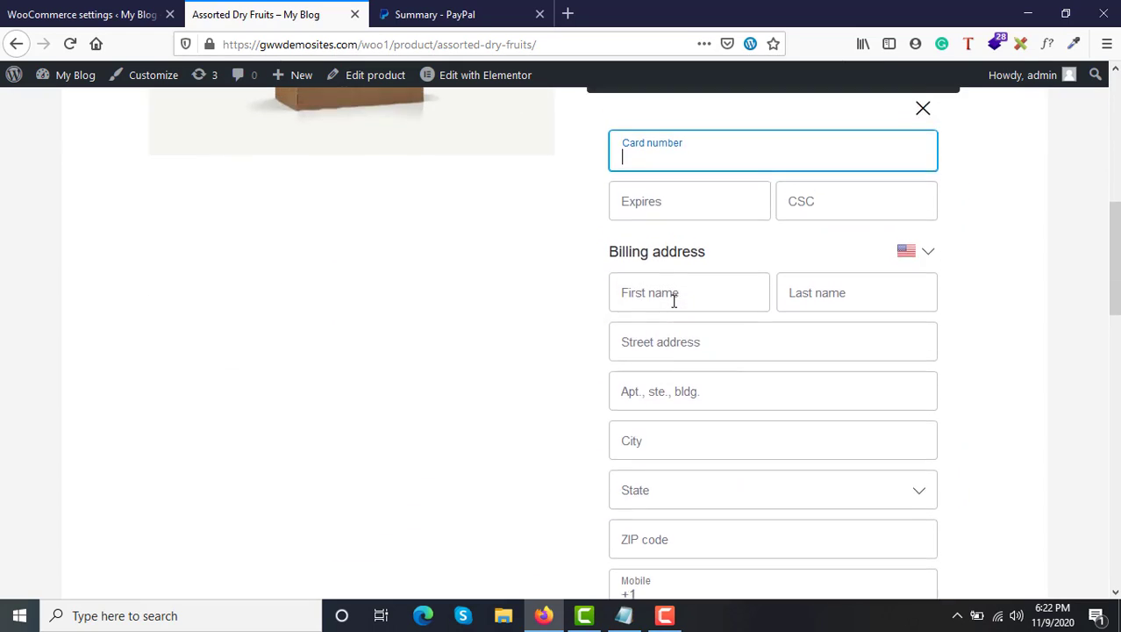
{"action": "scroll", "coordinate": [680, 351], "scroll_direction": "down", "scroll_amount": 4}
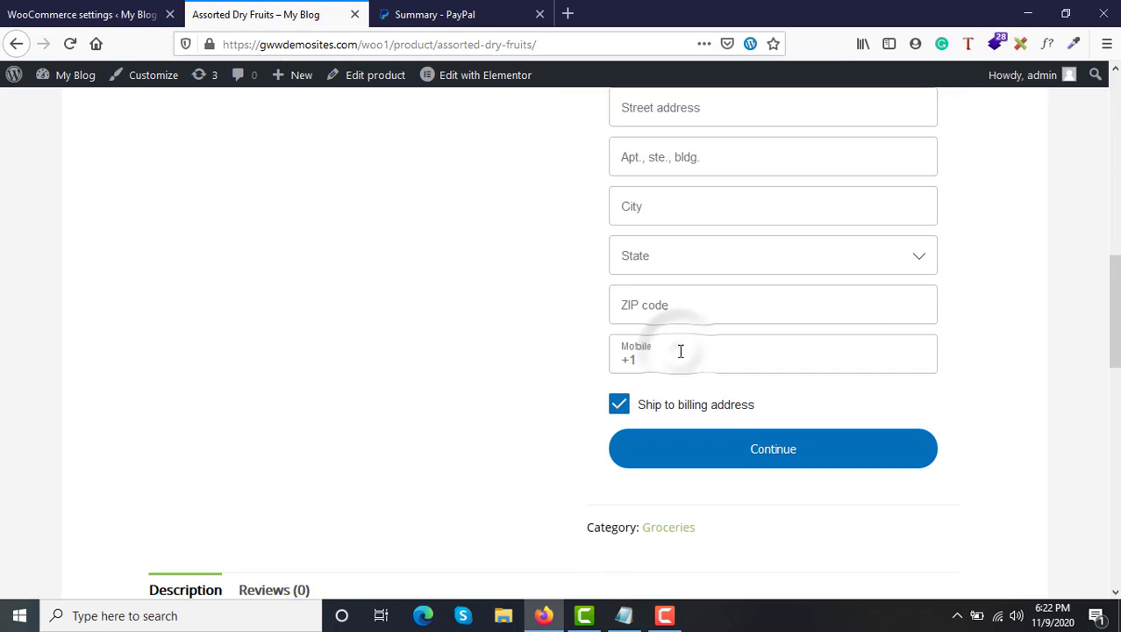
{"action": "left_click", "coordinate": [721, 448]}
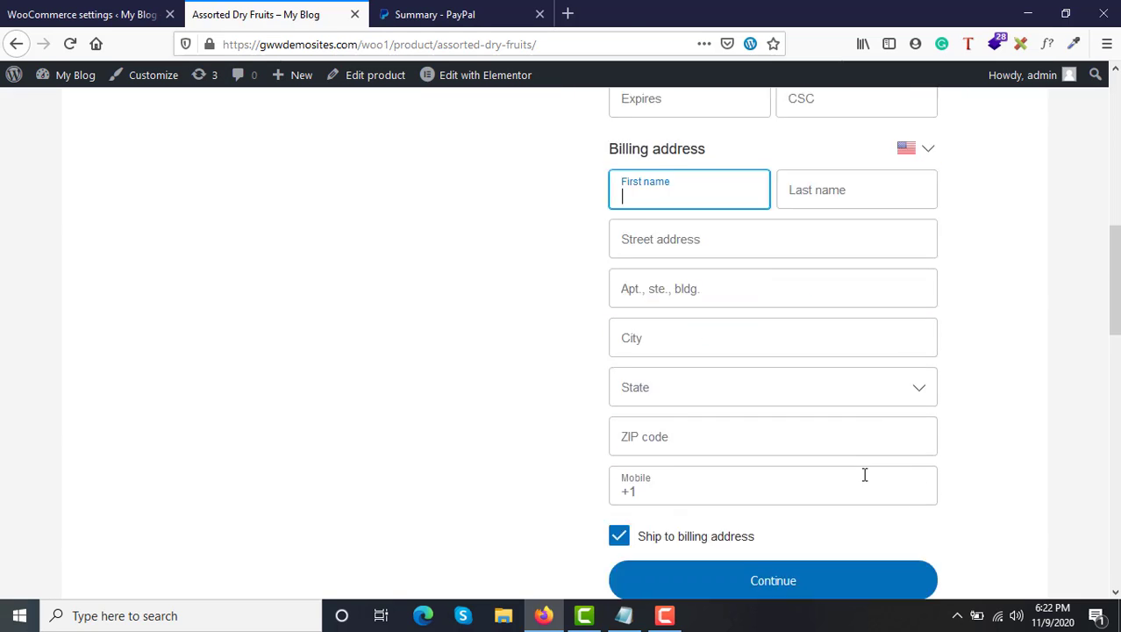
{"action": "scroll", "coordinate": [863, 478], "scroll_direction": "up", "scroll_amount": 5}
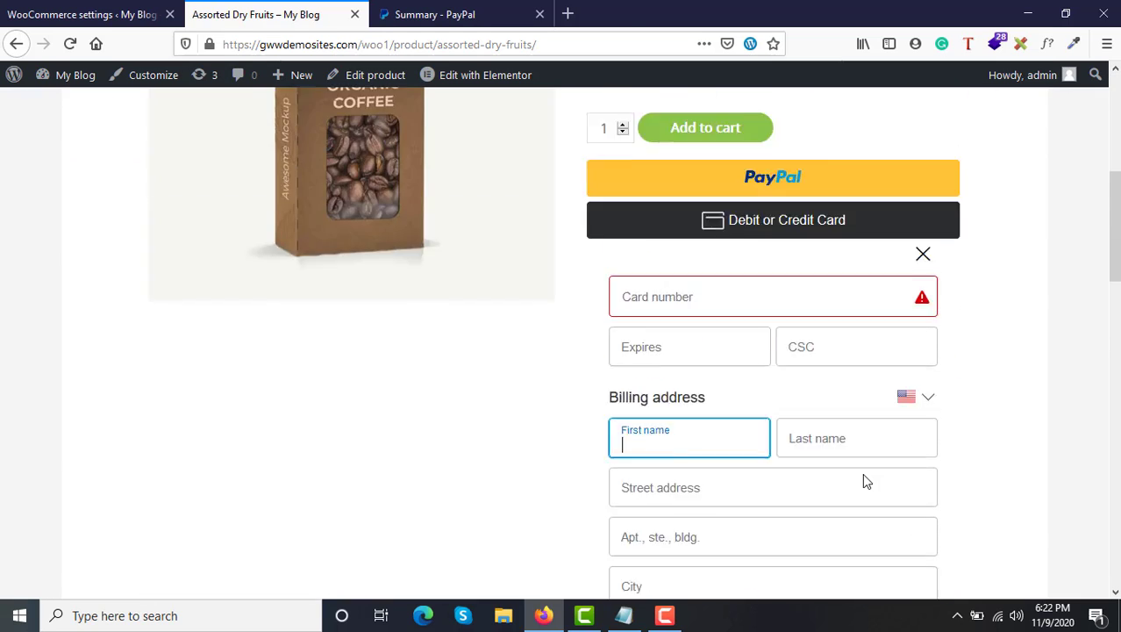
{"action": "scroll", "coordinate": [864, 478], "scroll_direction": "up", "scroll_amount": 4}
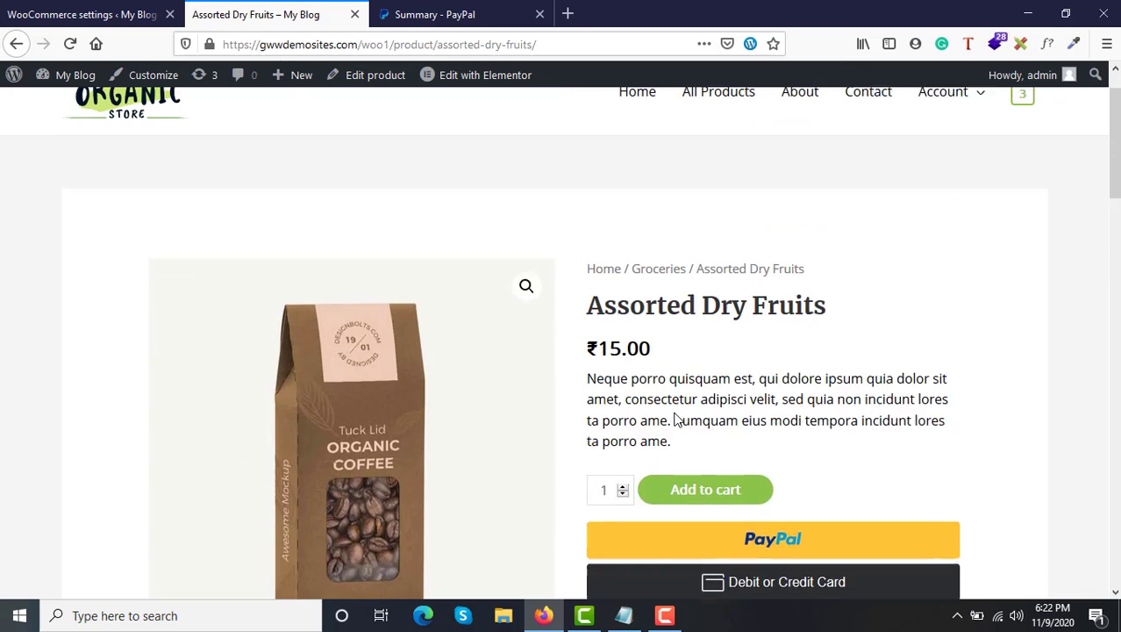
{"action": "left_click", "coordinate": [109, 16]}
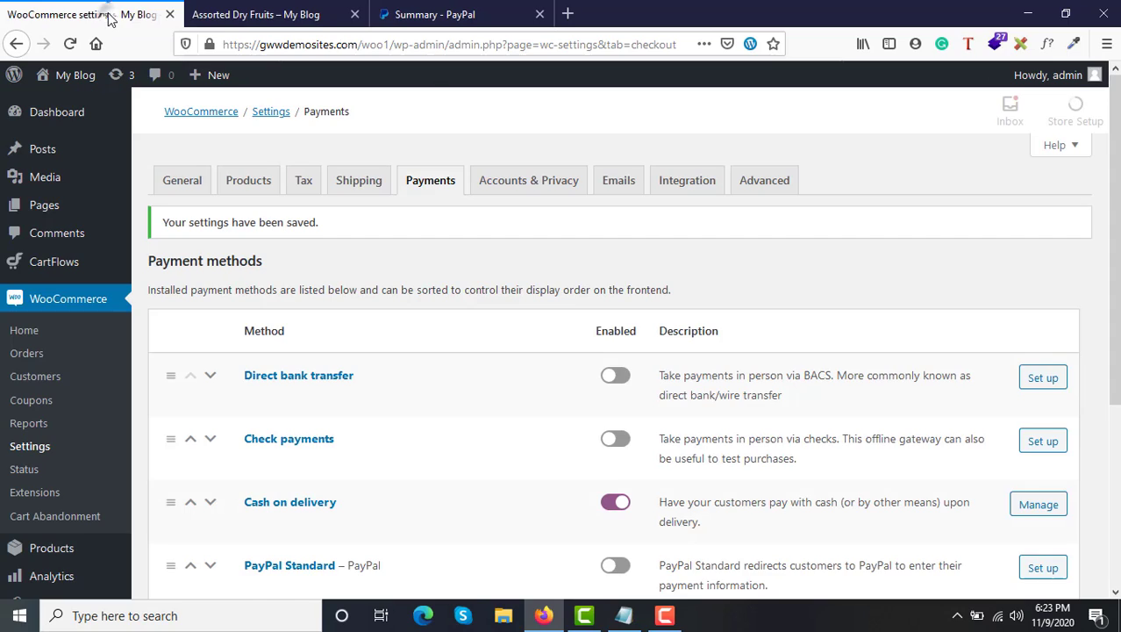
{"action": "scroll", "coordinate": [493, 419], "scroll_direction": "down", "scroll_amount": 3}
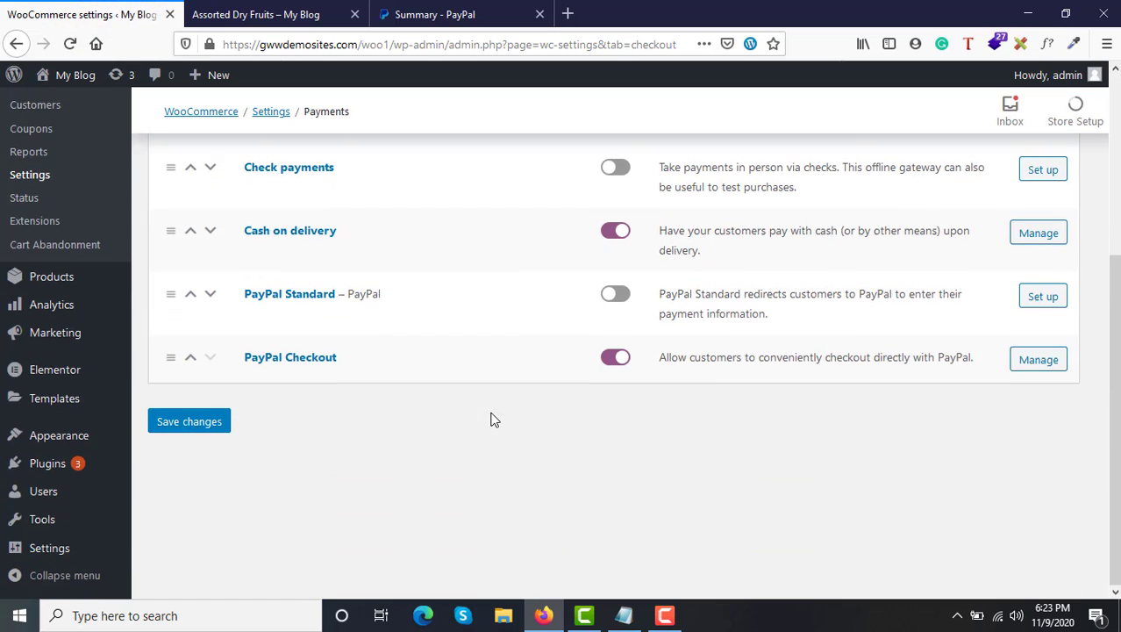
{"action": "left_click_drag", "start_coordinate": [240, 357], "coordinate": [345, 365]}
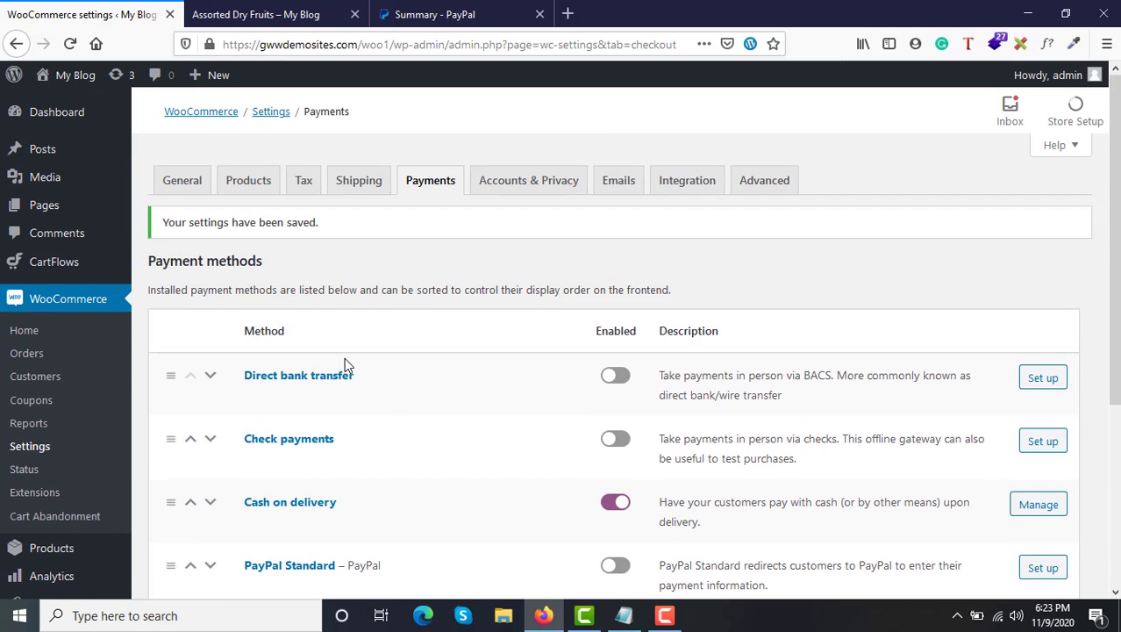
{"action": "scroll", "coordinate": [344, 357], "scroll_direction": "down", "scroll_amount": 2}
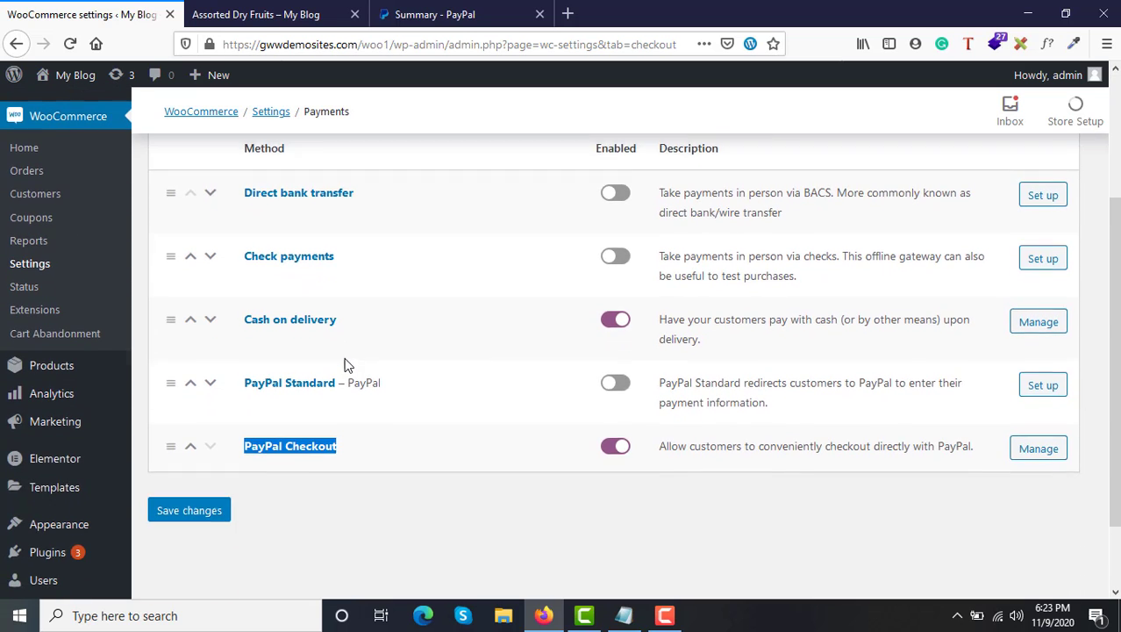
{"action": "scroll", "coordinate": [270, 347], "scroll_direction": "up", "scroll_amount": 1}
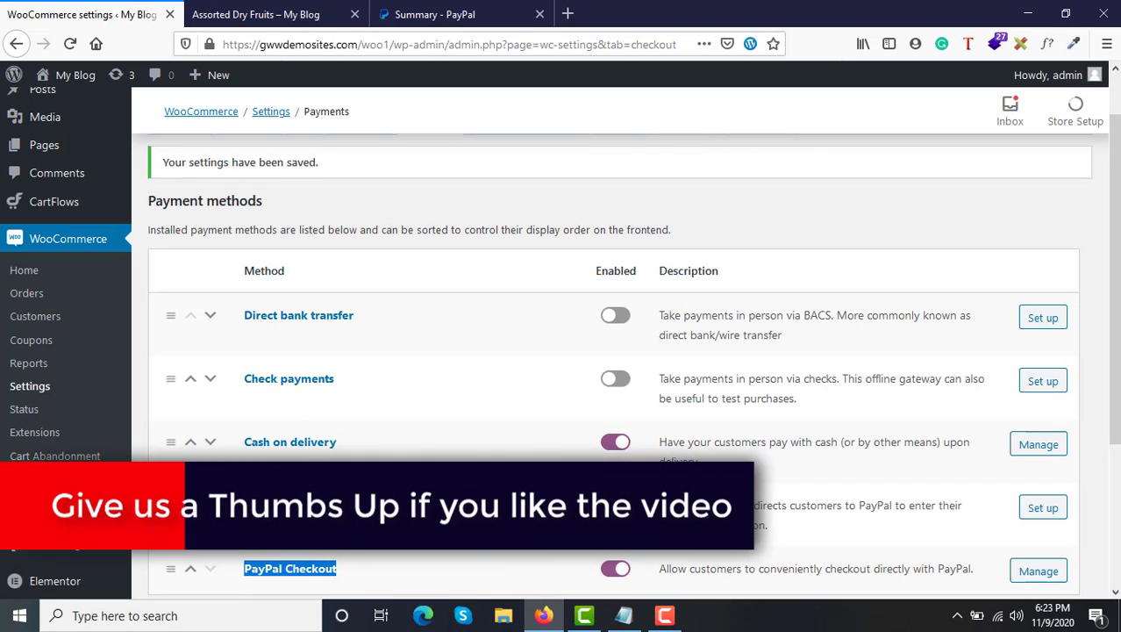
{"action": "scroll", "coordinate": [253, 551], "scroll_direction": "down", "scroll_amount": 1}
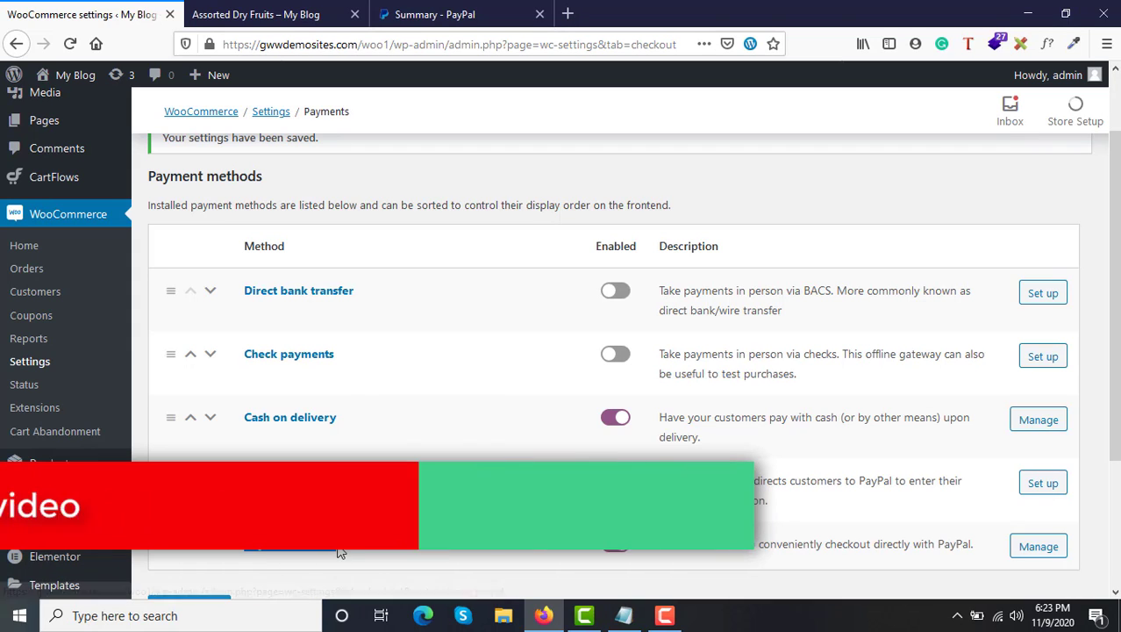
{"action": "left_click_drag", "start_coordinate": [245, 546], "coordinate": [339, 547]}
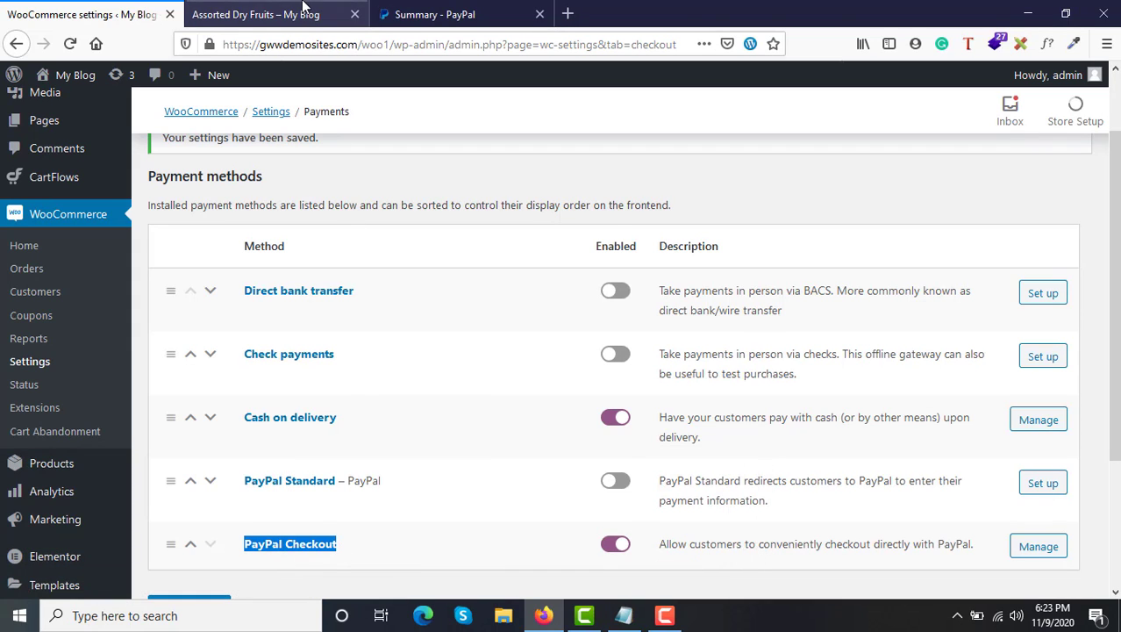
{"action": "left_click", "coordinate": [302, 5]}
{"action": "scroll", "coordinate": [854, 448], "scroll_direction": "down", "scroll_amount": 1}
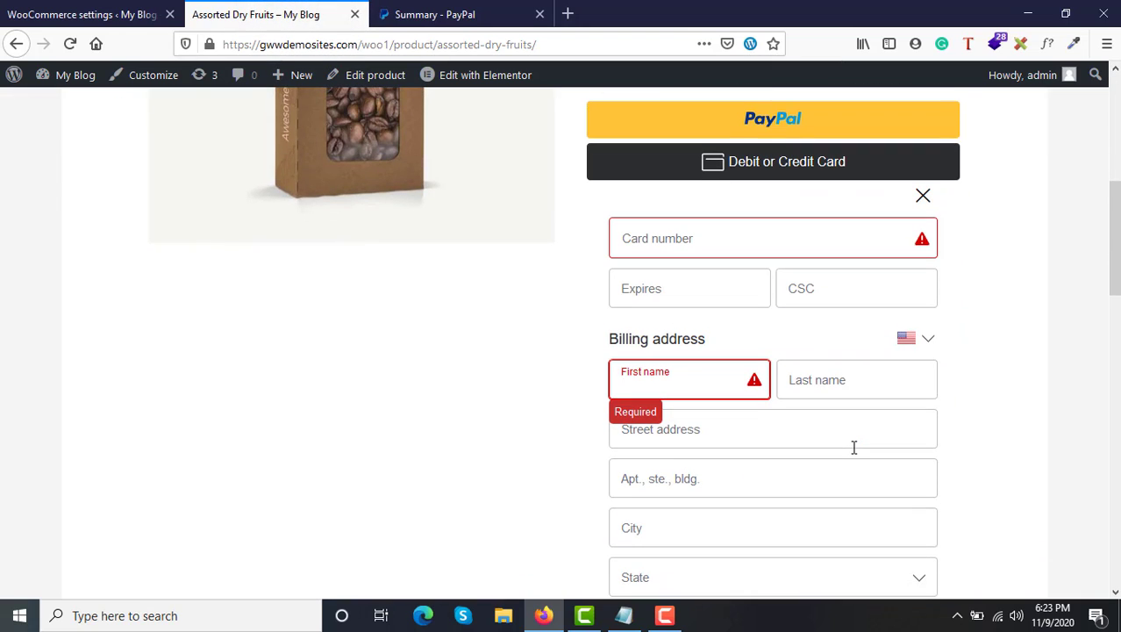
{"action": "left_click", "coordinate": [538, 400]}
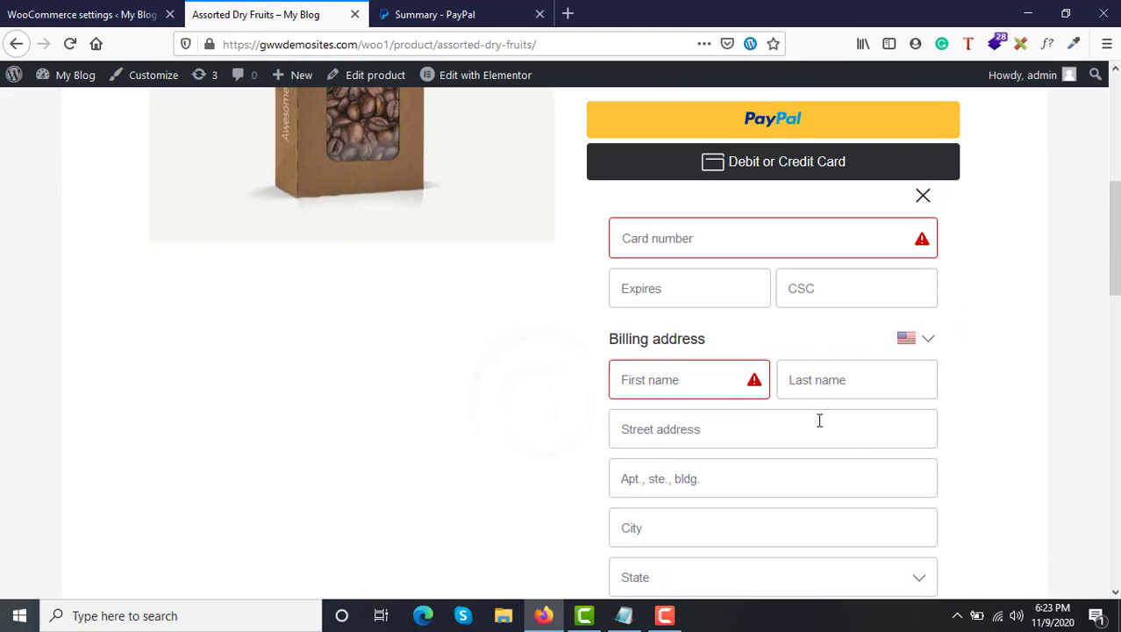
{"action": "scroll", "coordinate": [829, 368], "scroll_direction": "up", "scroll_amount": 5}
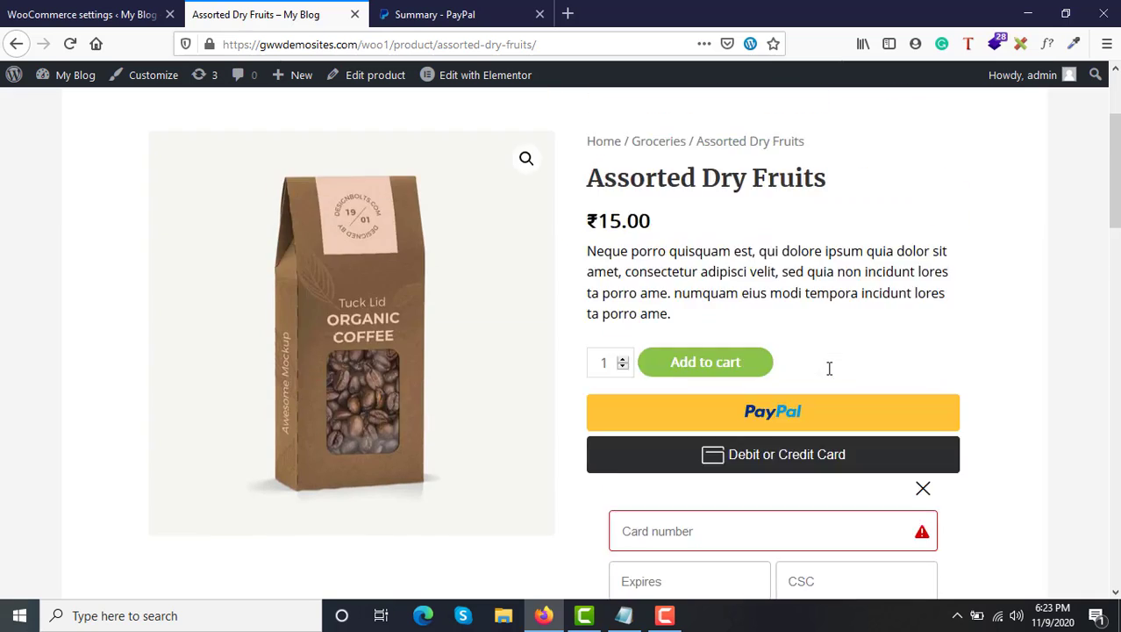
{"action": "left_click", "coordinate": [85, 8]}
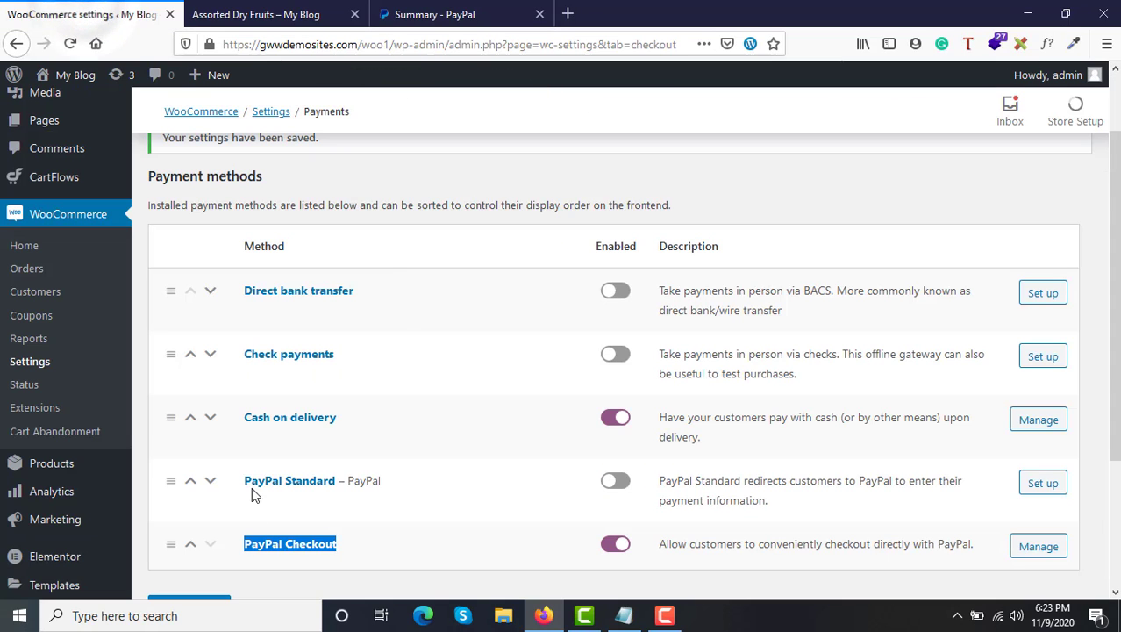
{"action": "left_click", "coordinate": [253, 8]}
{"action": "scroll", "coordinate": [730, 368], "scroll_direction": "down", "scroll_amount": 3}
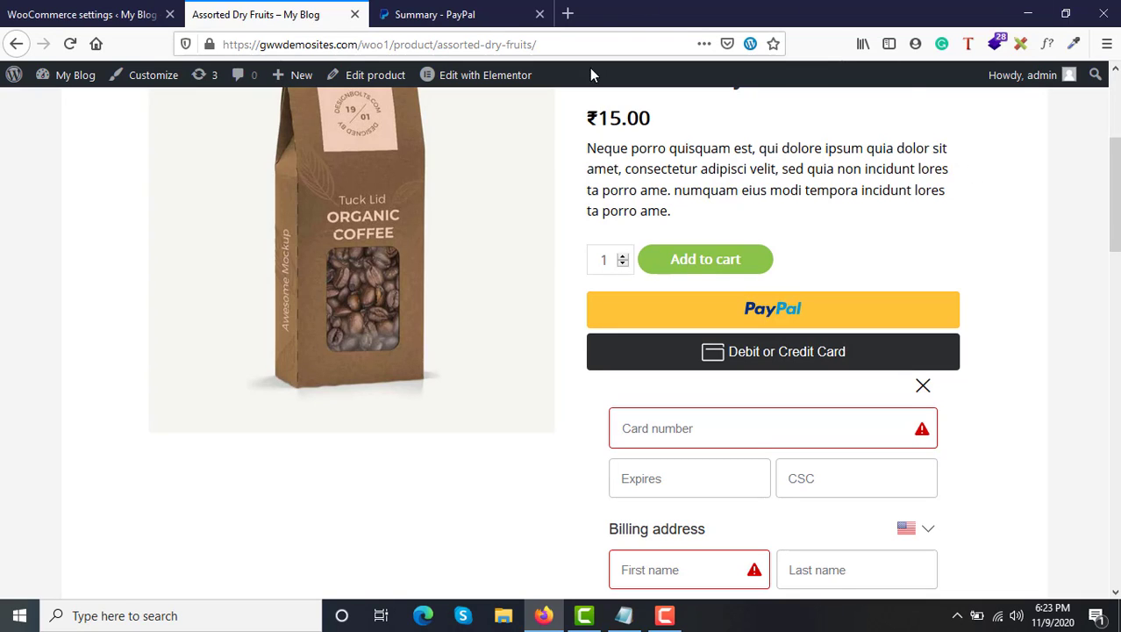
{"action": "left_click", "coordinate": [465, 12]}
{"action": "left_click", "coordinate": [250, 11]}
{"action": "left_click", "coordinate": [82, 10]}
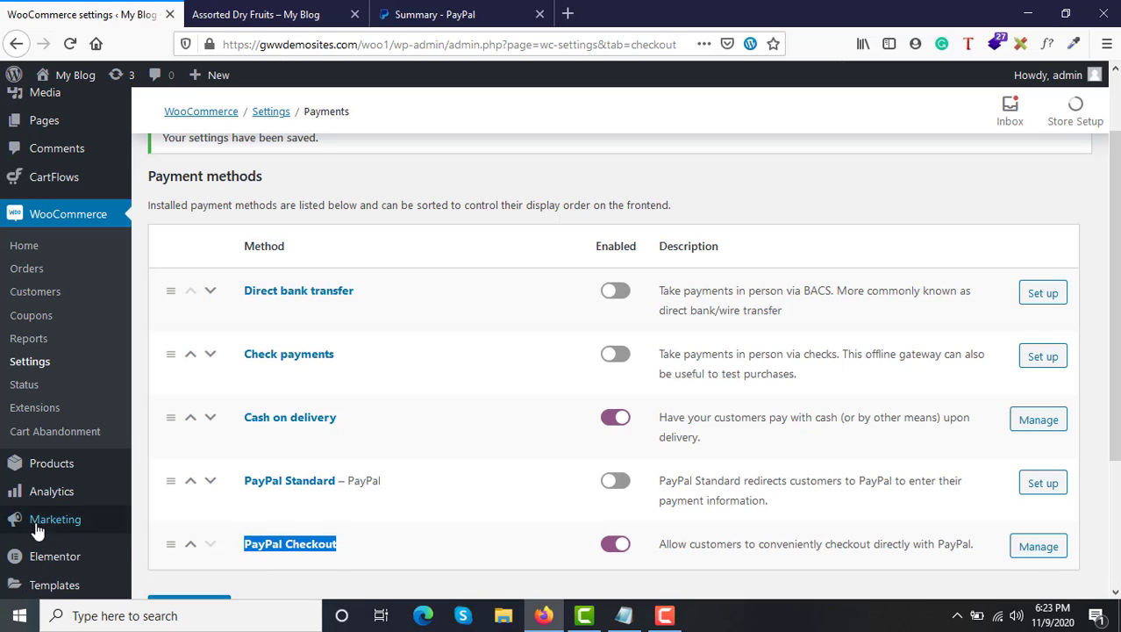
{"action": "scroll", "coordinate": [72, 525], "scroll_direction": "down", "scroll_amount": 2}
{"action": "mouse_move", "coordinate": [42, 465]}
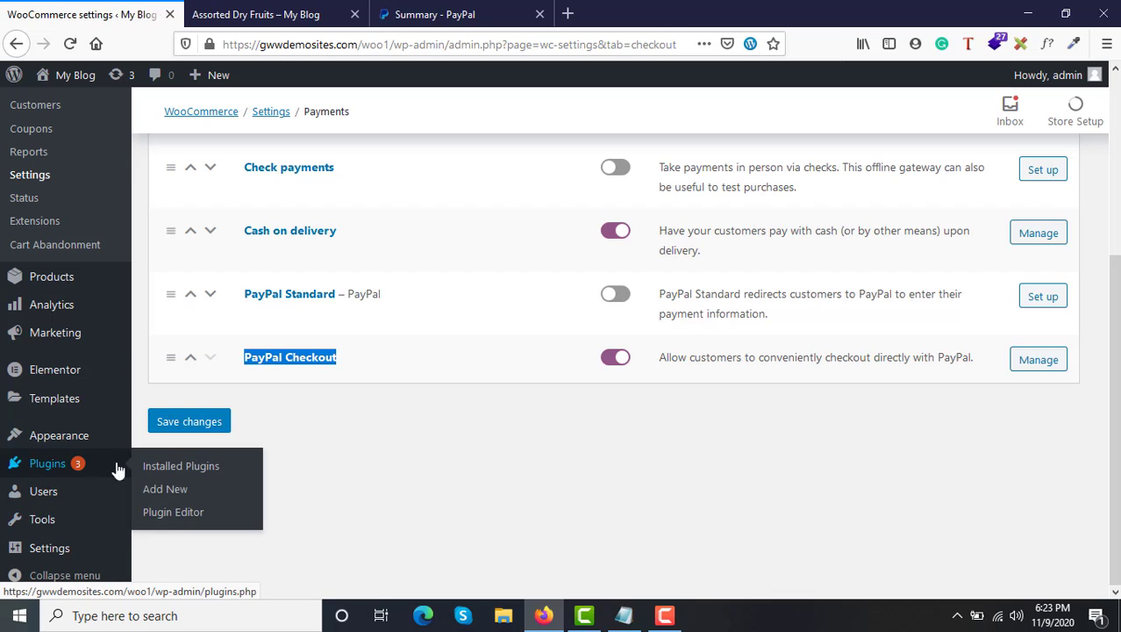
Search Add Plugins for 'paypal checkout', correcting the misspelled 'papal'
{"action": "left_click", "coordinate": [172, 496]}
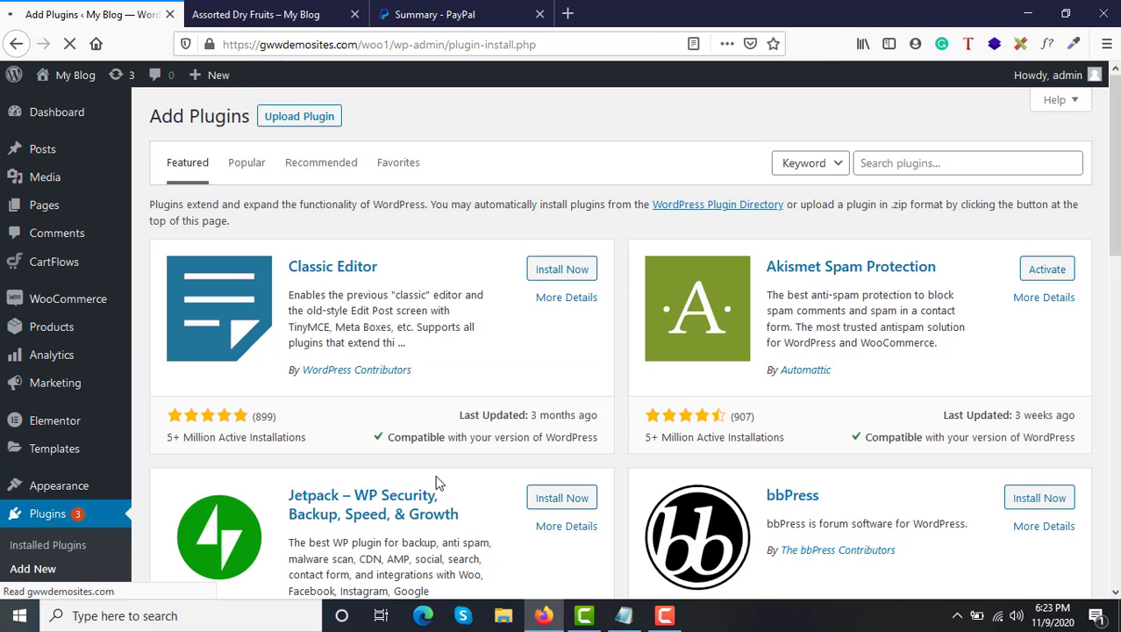
{"action": "left_click", "coordinate": [919, 170]}
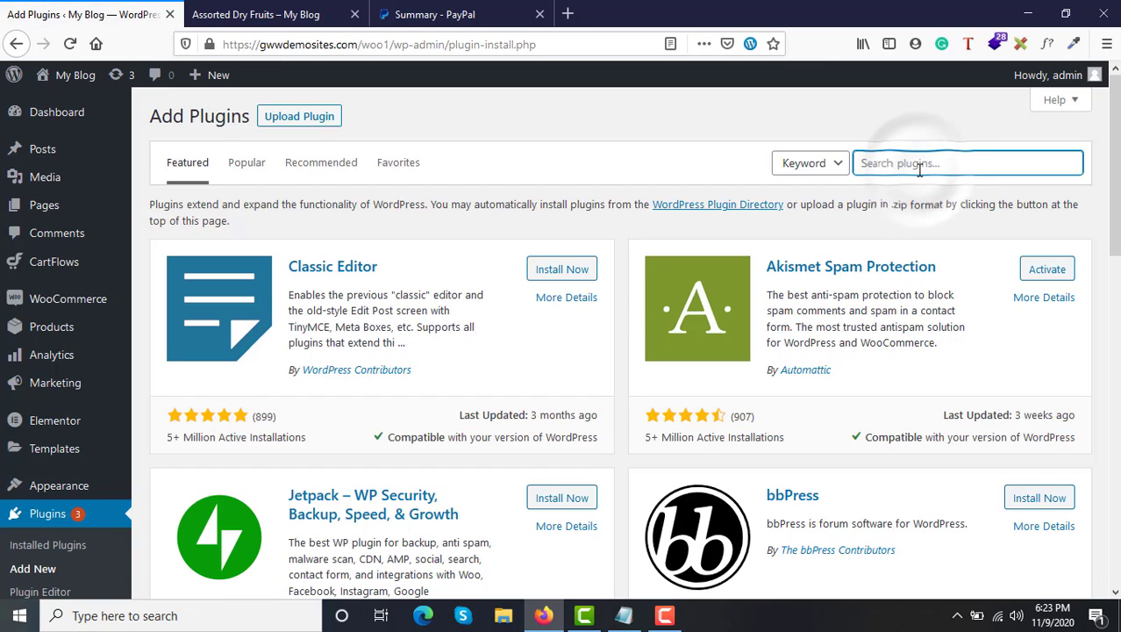
{"action": "type", "text": "pa"}
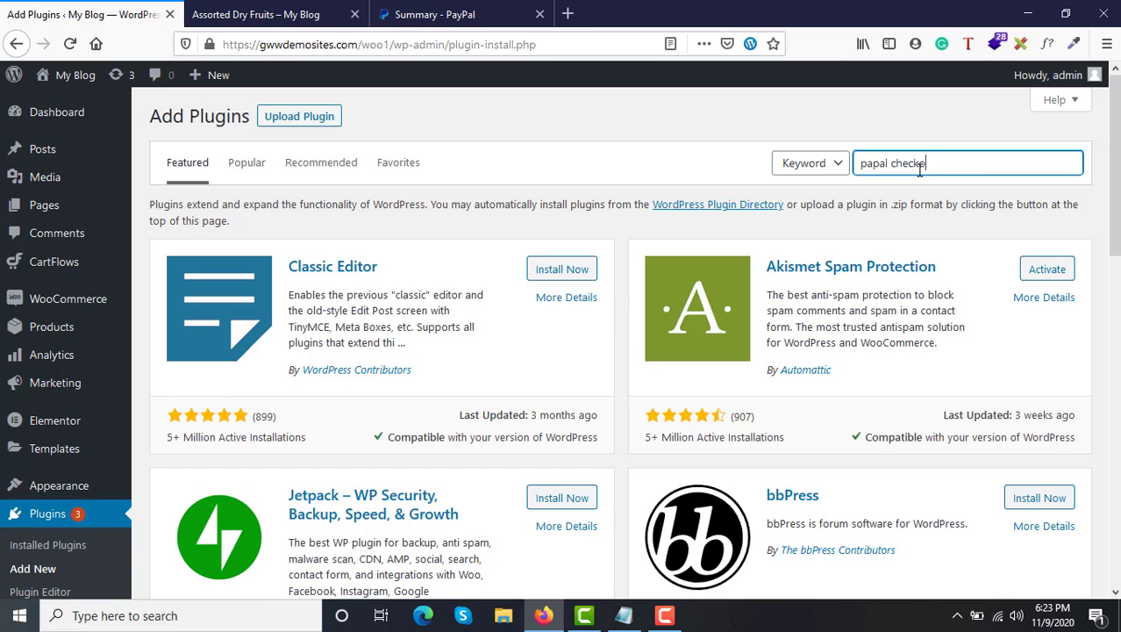
{"action": "type", "text": "pal checkout"}
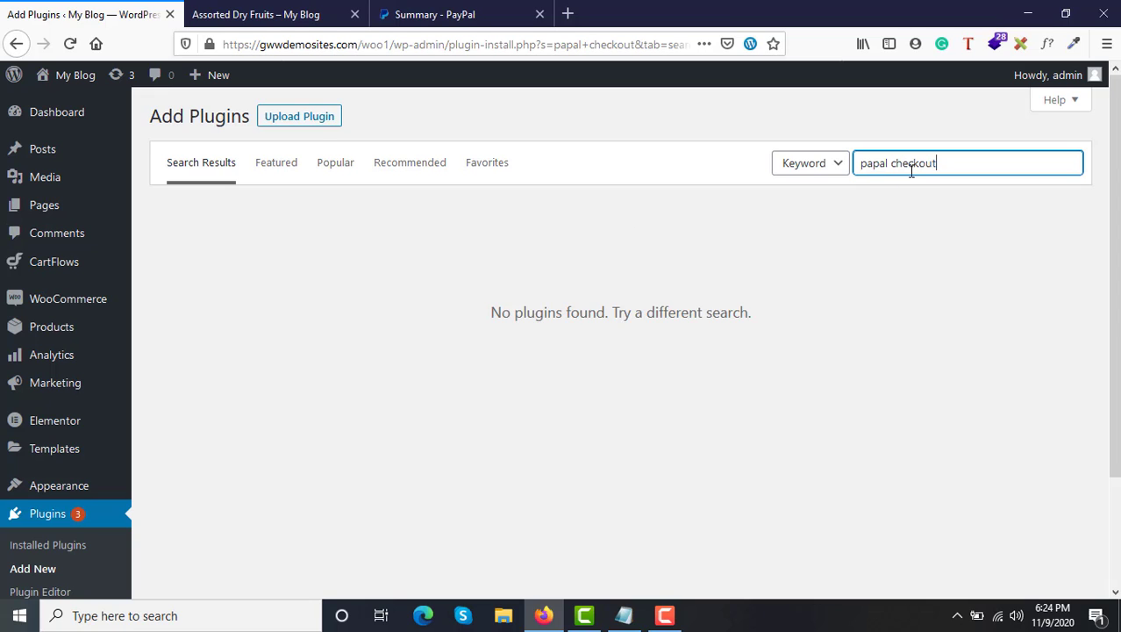
{"action": "double_click", "coordinate": [871, 163]}
{"action": "type", "text": "paypal"}
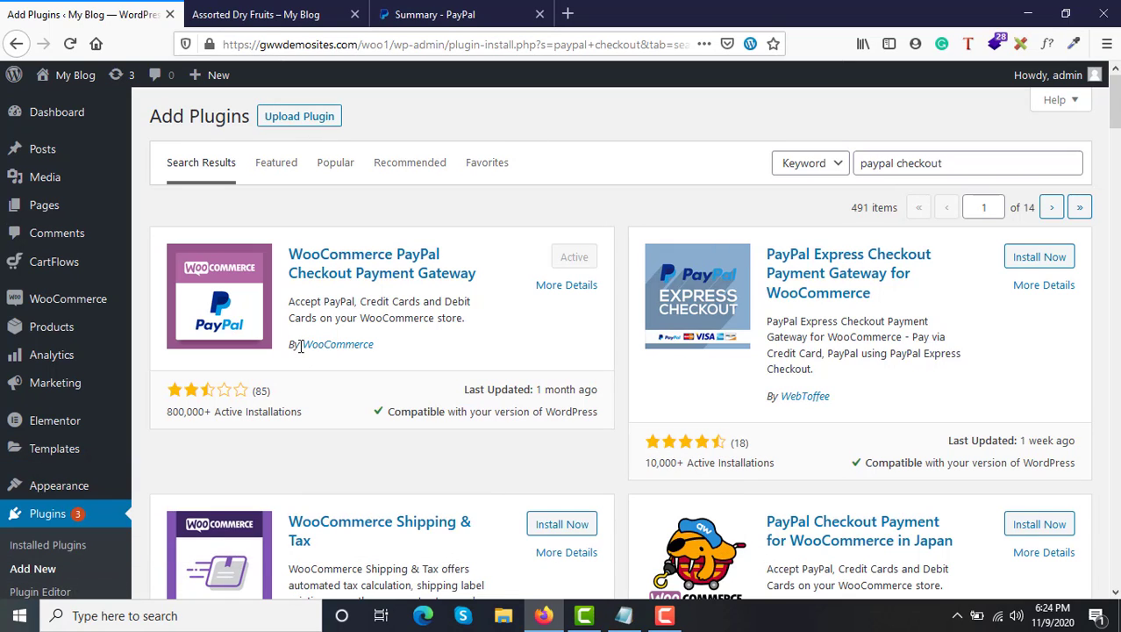
Confirm the WooCommerce PayPal Checkout Payment Gateway shows Active, then go to WooCommerce Settings
{"action": "left_click_drag", "start_coordinate": [293, 343], "coordinate": [381, 353]}
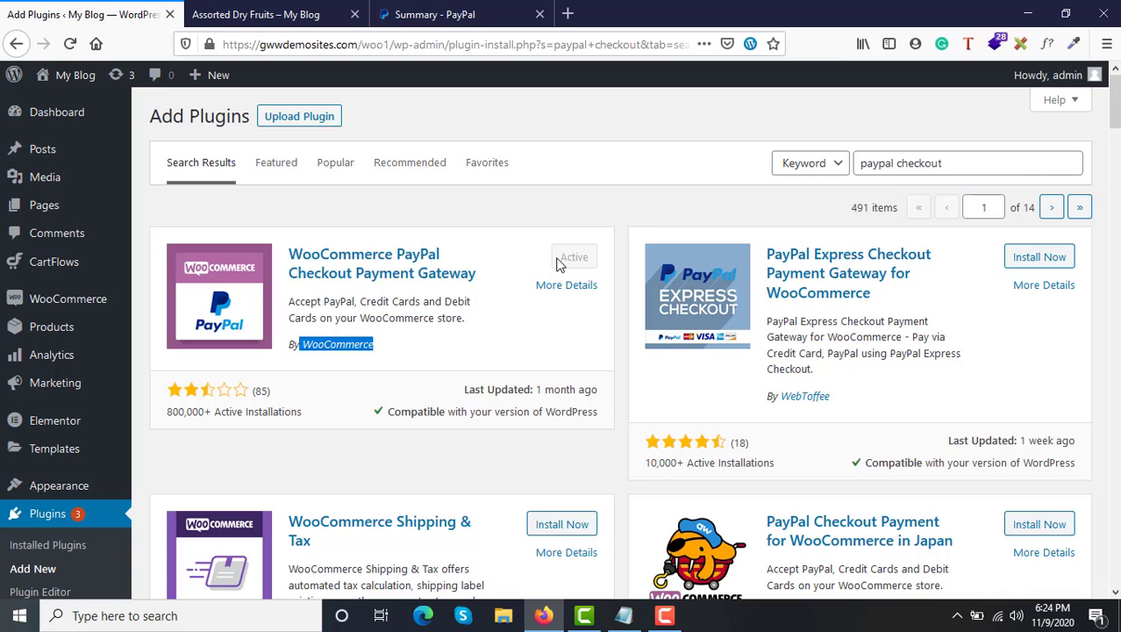
{"action": "mouse_move", "coordinate": [59, 304]}
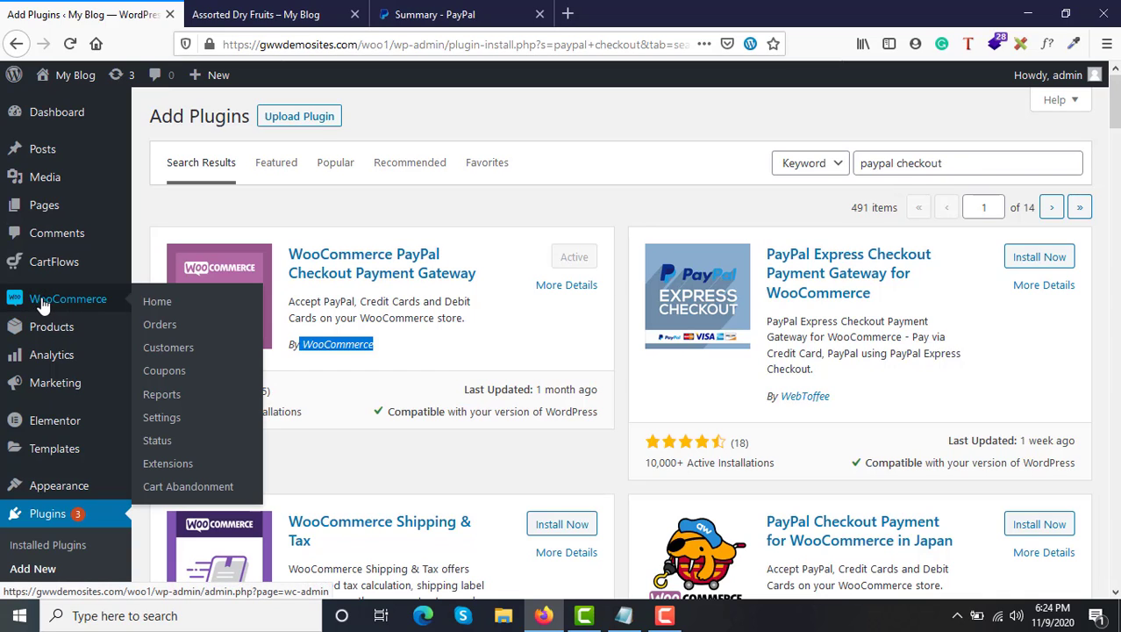
{"action": "left_click", "coordinate": [155, 419]}
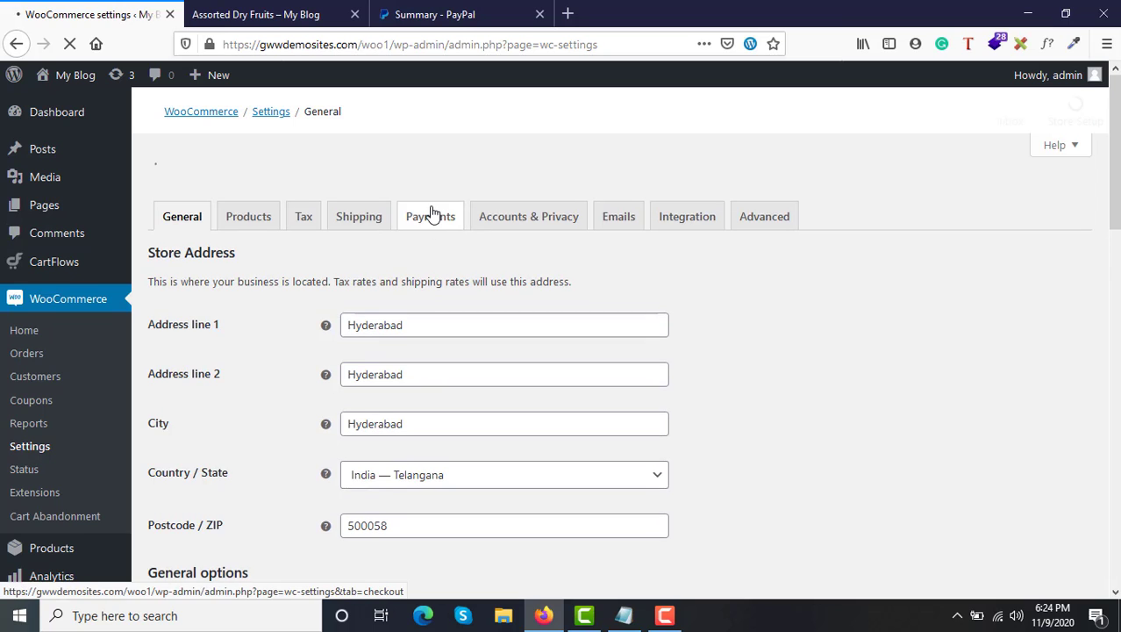
Open the Payments tab and scroll to the PayPal Checkout row
{"action": "left_click", "coordinate": [430, 182]}
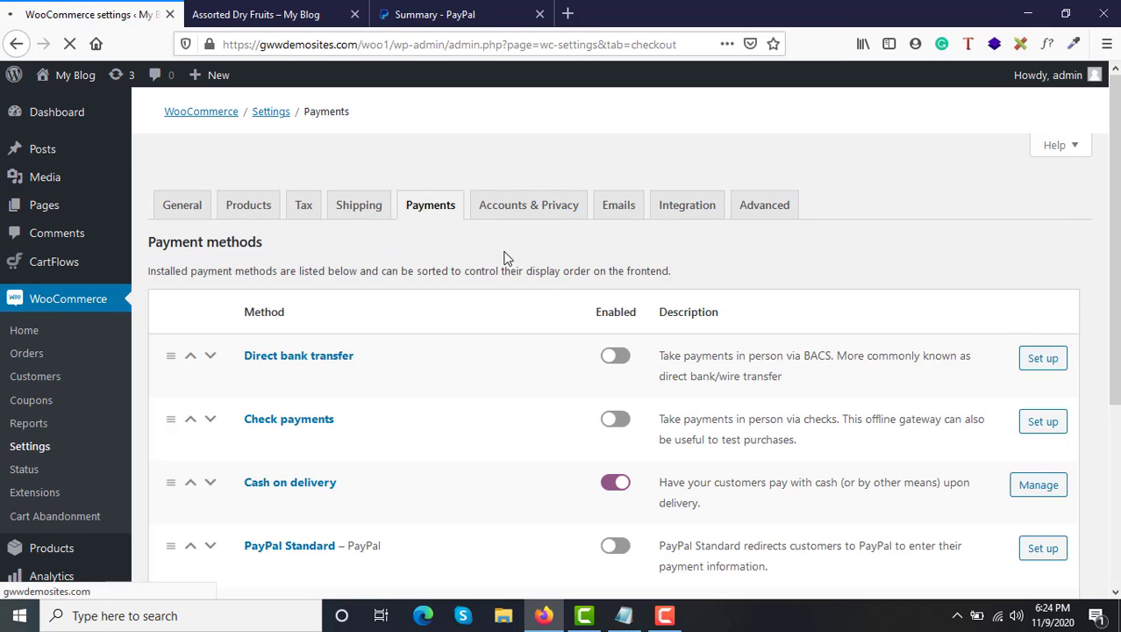
{"action": "scroll", "coordinate": [503, 255], "scroll_direction": "down", "scroll_amount": 5}
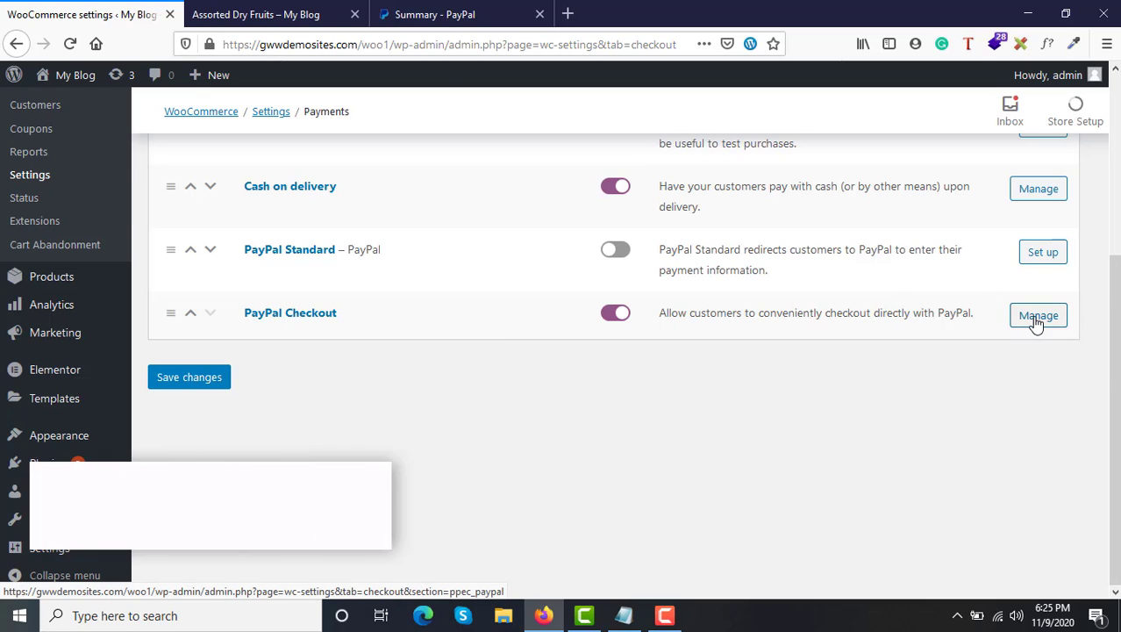
Open WooCommerce's PayPal Checkout settings, then switch to the PayPal Summary dashboard tab
{"action": "left_click", "coordinate": [1036, 318]}
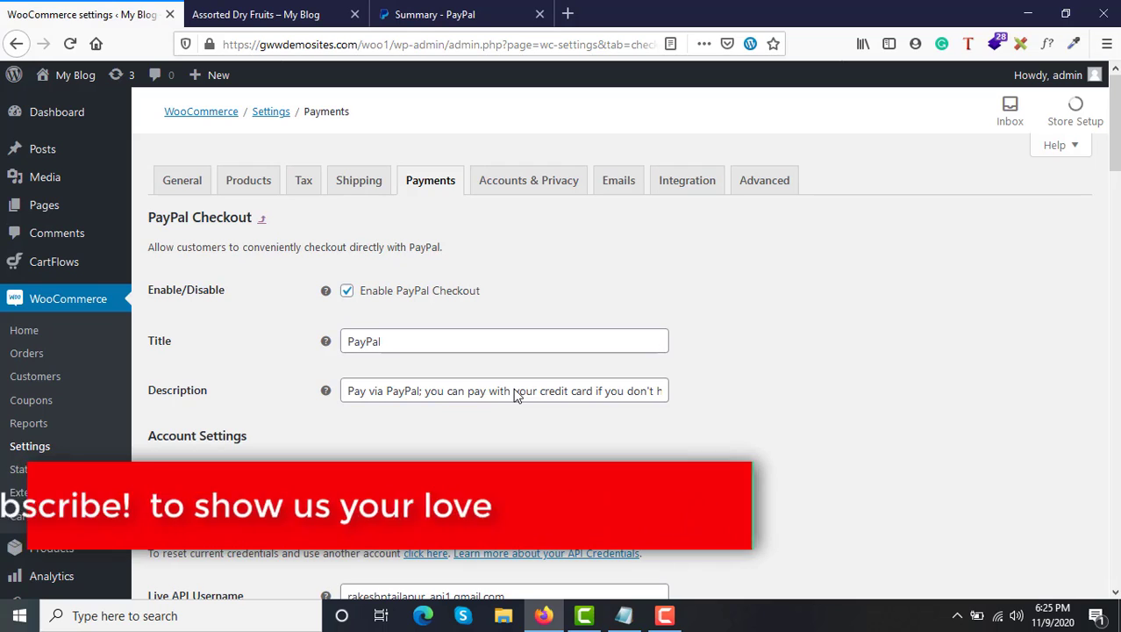
{"action": "left_click", "coordinate": [410, 9]}
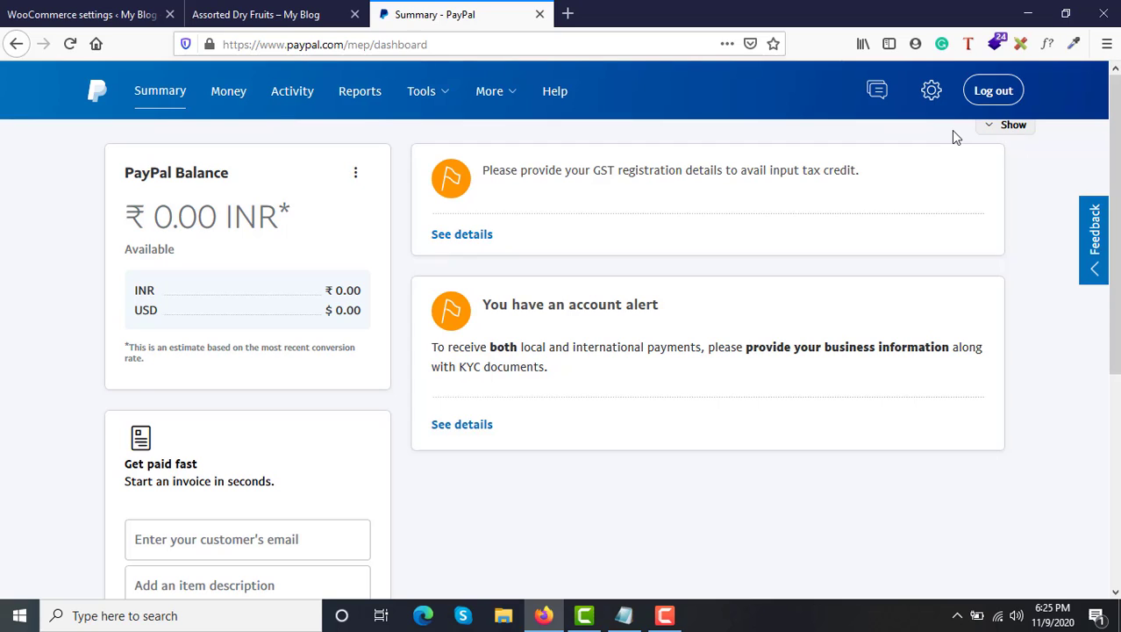
From PayPal's tools list, choose Integrate PayPal and open the API credentials card
{"action": "mouse_move", "coordinate": [421, 105]}
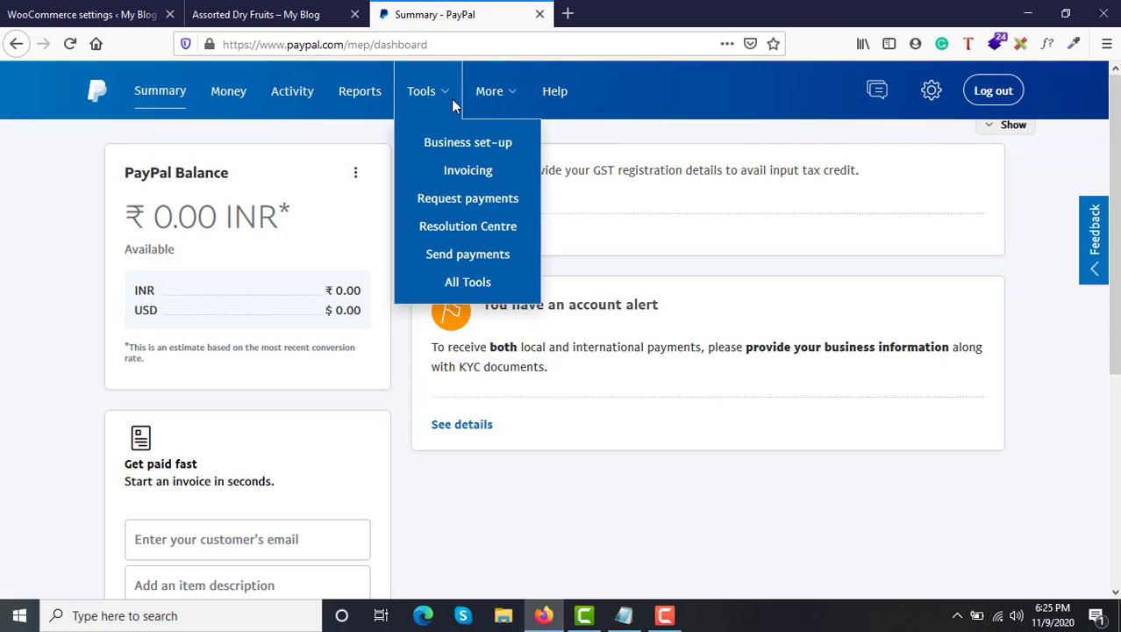
{"action": "left_click", "coordinate": [475, 286]}
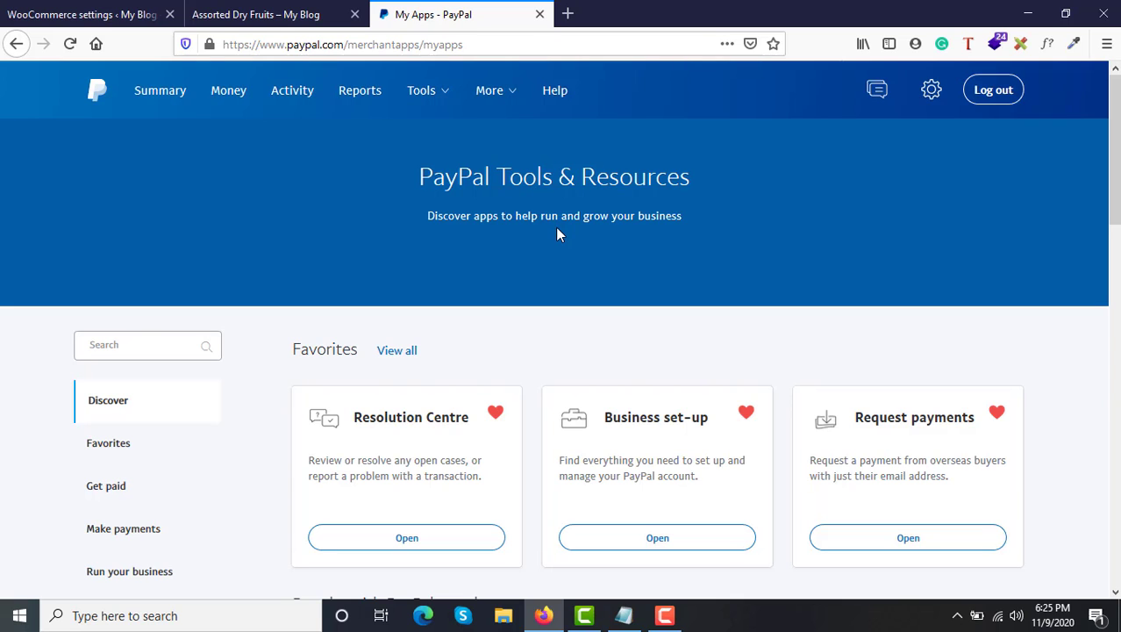
{"action": "scroll", "coordinate": [557, 230], "scroll_direction": "down", "scroll_amount": 3}
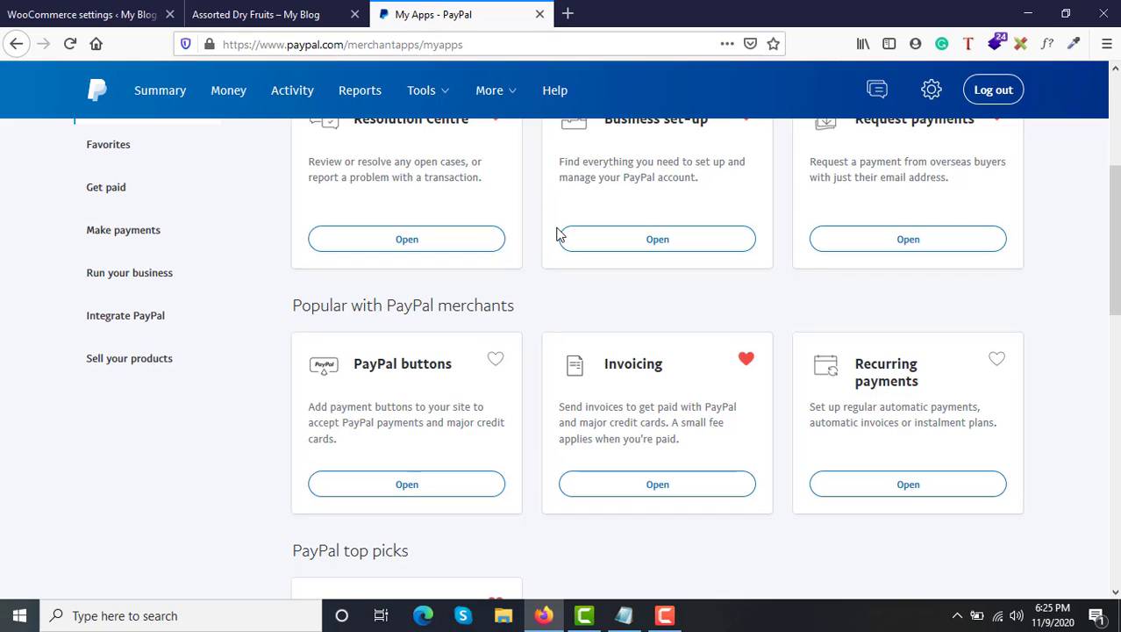
{"action": "scroll", "coordinate": [508, 235], "scroll_direction": "up", "scroll_amount": 3}
{"action": "left_click", "coordinate": [421, 89]}
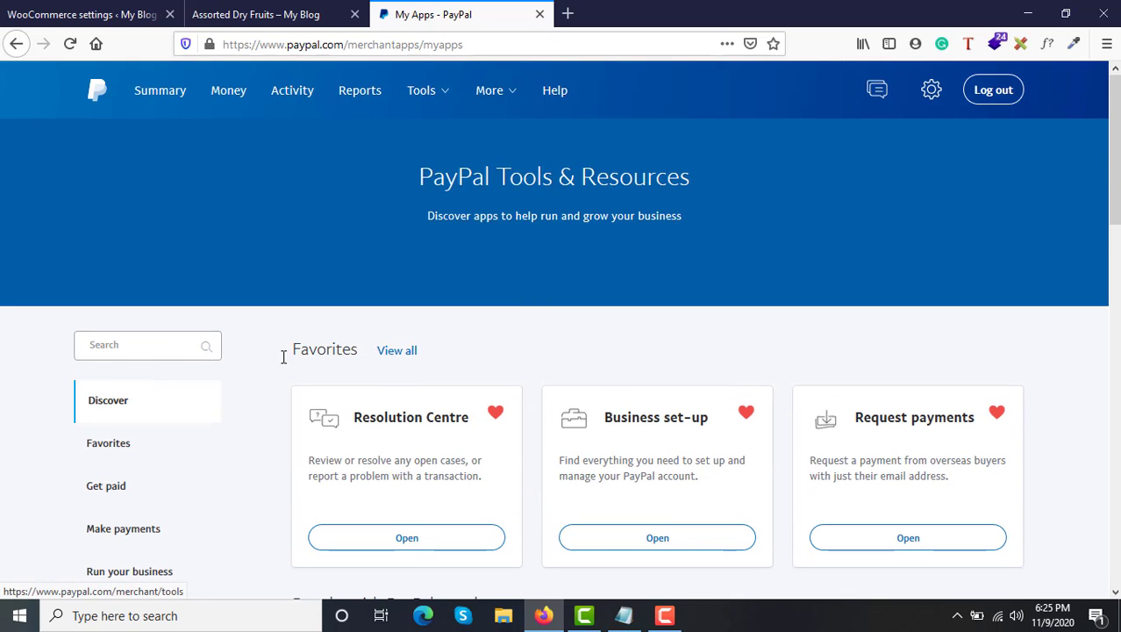
{"action": "scroll", "coordinate": [282, 360], "scroll_direction": "down", "scroll_amount": 4}
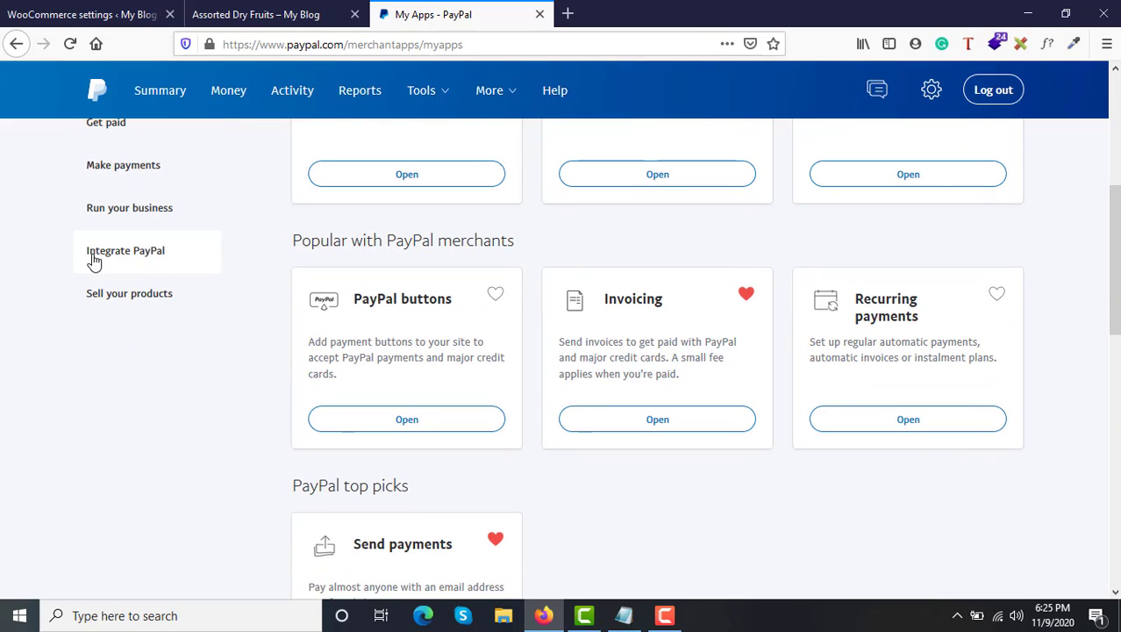
{"action": "left_click", "coordinate": [110, 261]}
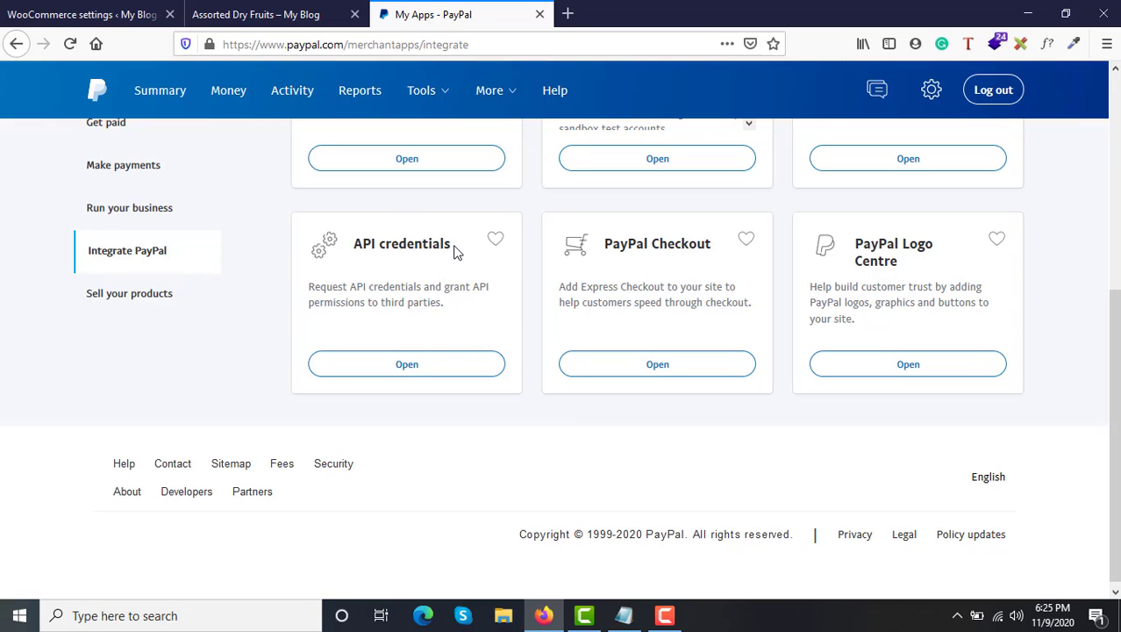
{"action": "left_click", "coordinate": [408, 374]}
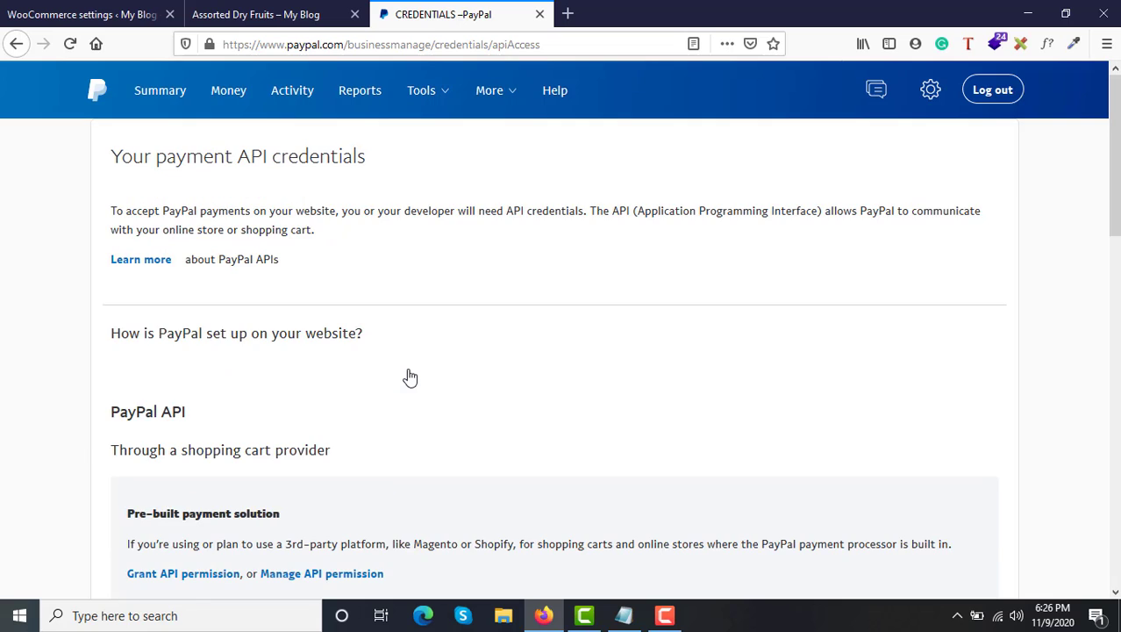
{"action": "scroll", "coordinate": [408, 376], "scroll_direction": "down", "scroll_amount": 10}
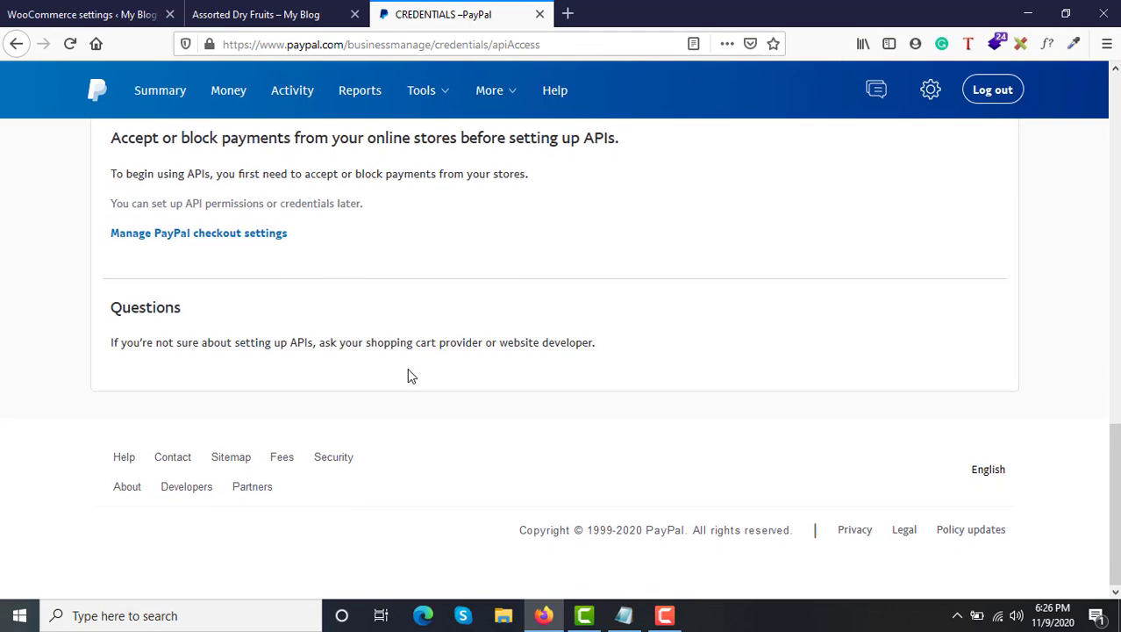
{"action": "scroll", "coordinate": [407, 376], "scroll_direction": "up", "scroll_amount": 3}
{"action": "left_click_drag", "start_coordinate": [112, 314], "coordinate": [636, 331]}
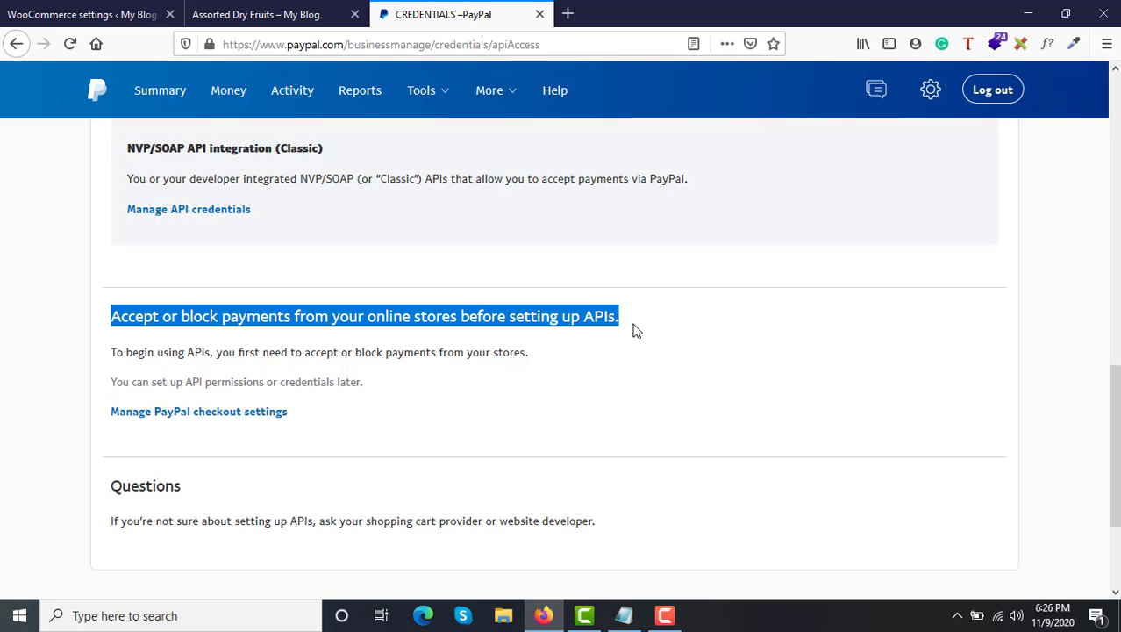
{"action": "scroll", "coordinate": [636, 330], "scroll_direction": "up", "scroll_amount": 10}
{"action": "left_click", "coordinate": [321, 14]}
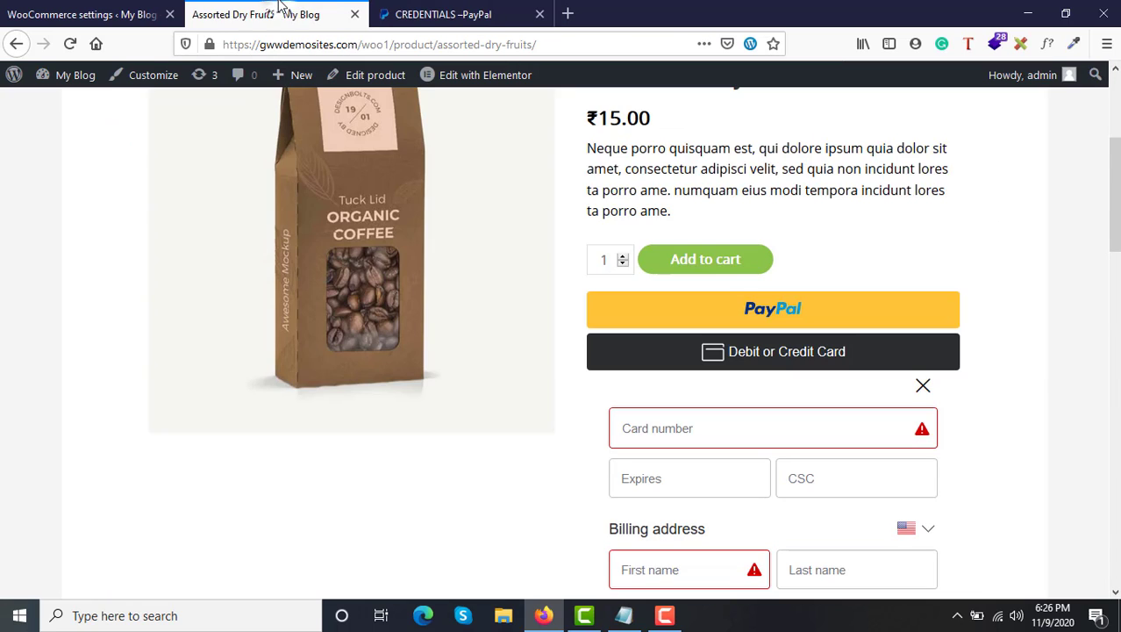
{"action": "left_click", "coordinate": [24, 7]}
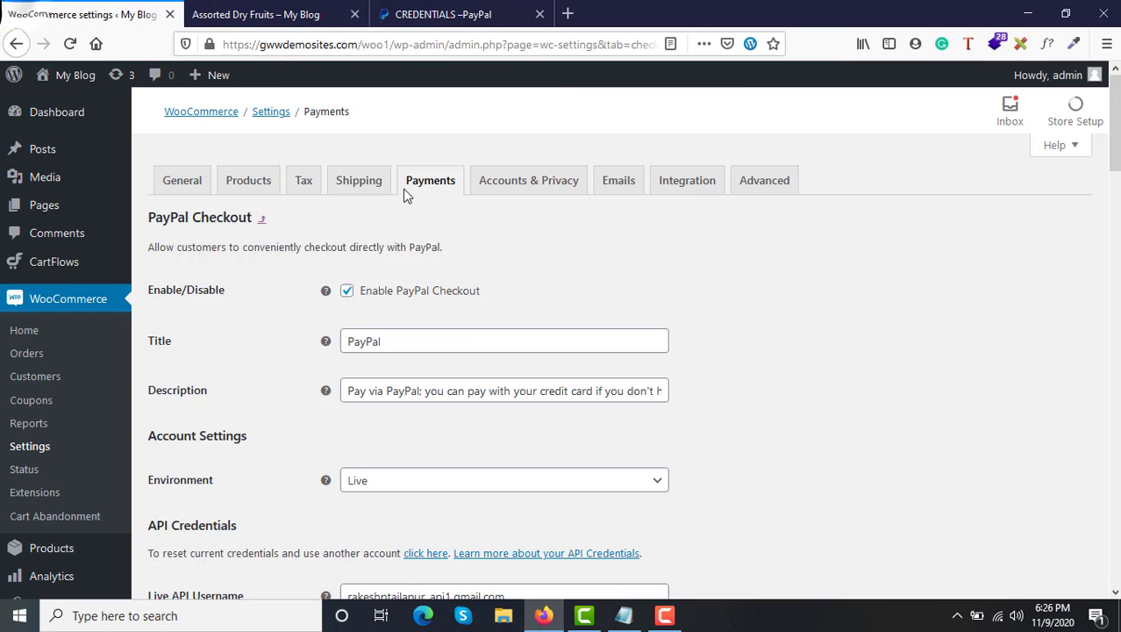
{"action": "triple_click", "coordinate": [157, 219]}
{"action": "left_click", "coordinate": [293, 220]}
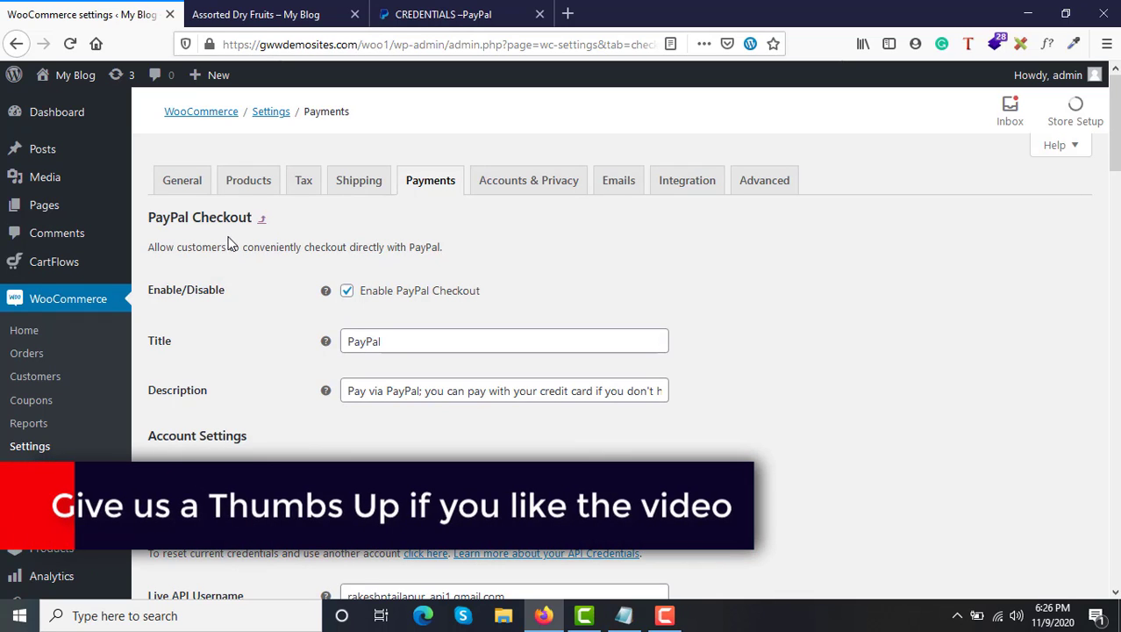
{"action": "left_click", "coordinate": [447, 15]}
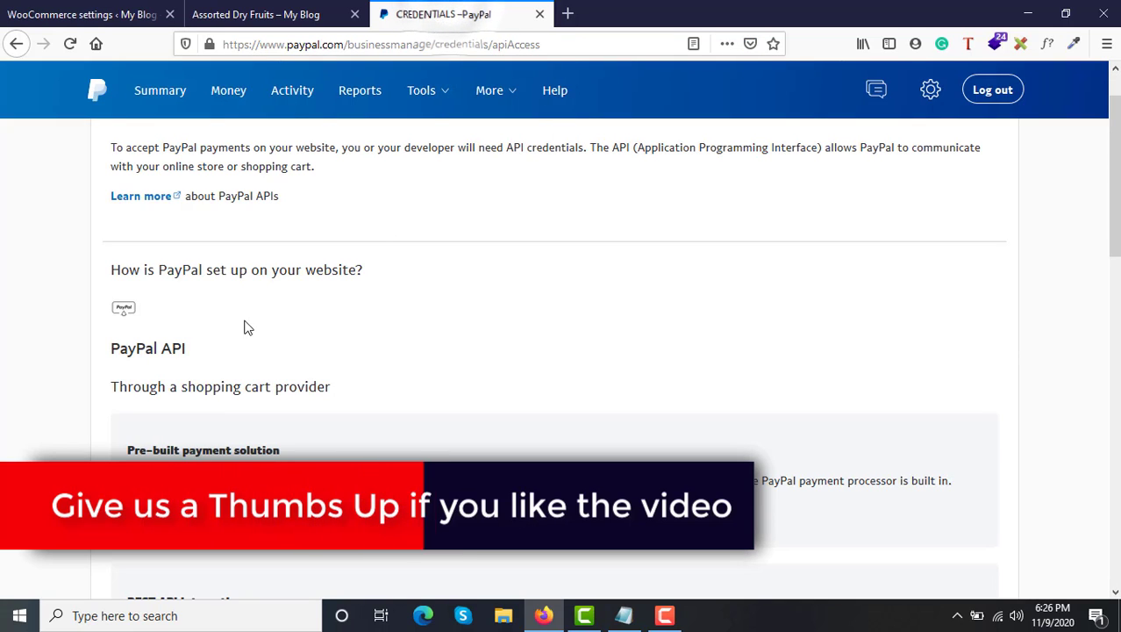
{"action": "scroll", "coordinate": [405, 408], "scroll_direction": "down", "scroll_amount": 3}
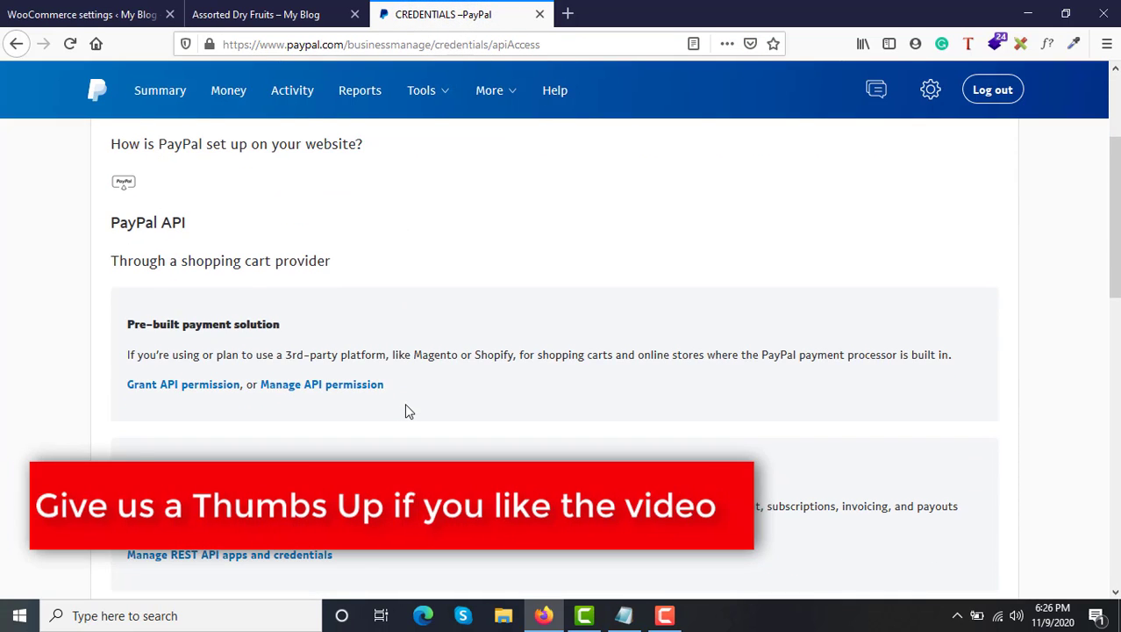
{"action": "scroll", "coordinate": [405, 410], "scroll_direction": "down", "scroll_amount": 10}
{"action": "scroll", "coordinate": [405, 410], "scroll_direction": "up", "scroll_amount": 2}
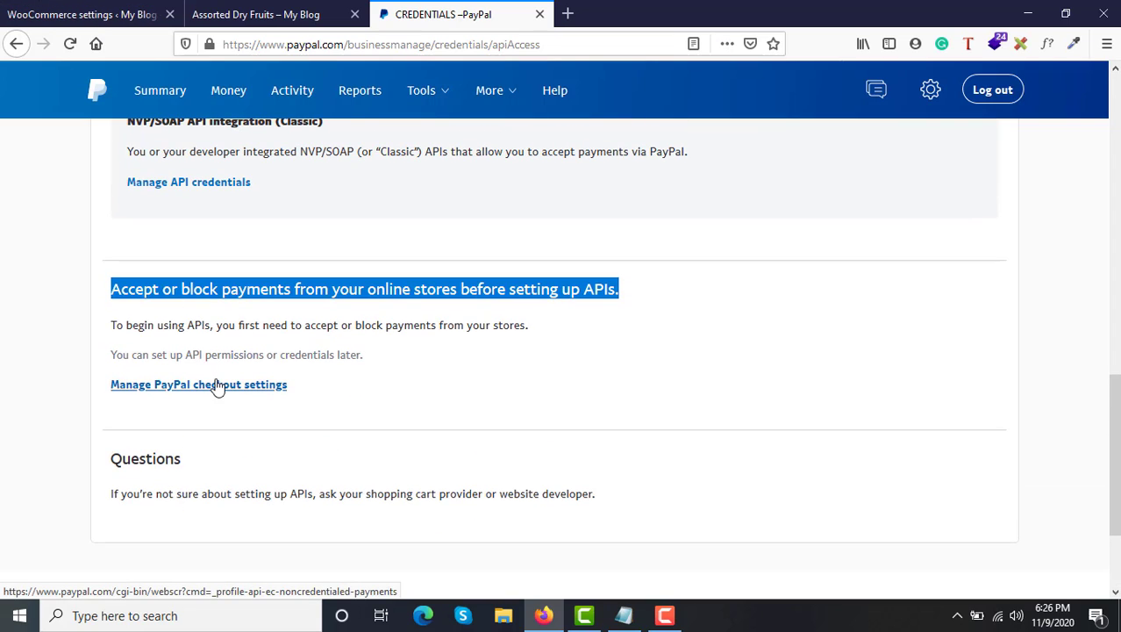
{"action": "double_click", "coordinate": [112, 288]}
{"action": "left_click_drag", "start_coordinate": [113, 288], "coordinate": [531, 316]}
{"action": "left_click", "coordinate": [569, 311]}
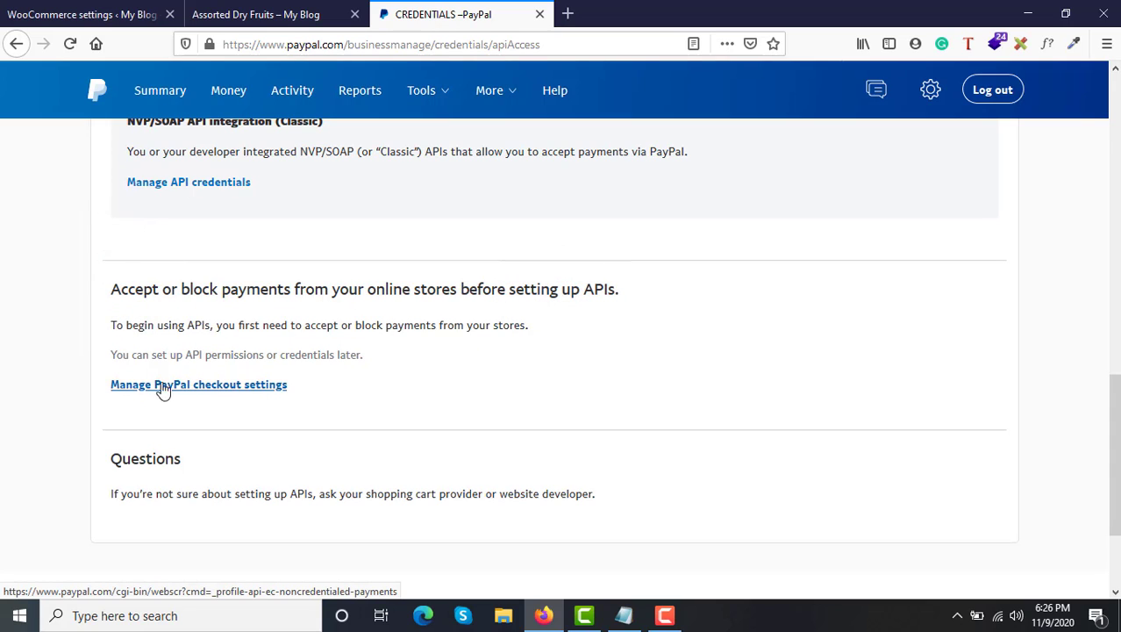
In Manage PayPal checkout settings, submit 'Accept PayPal payments before API permissions' for online shops
{"action": "left_click", "coordinate": [248, 386]}
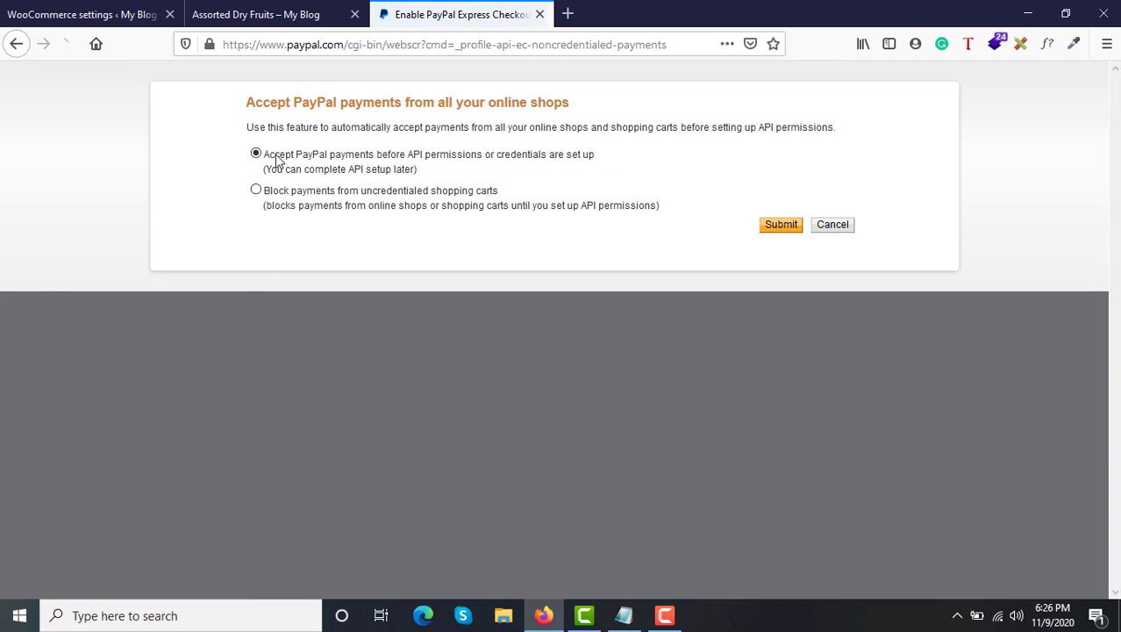
{"action": "left_click_drag", "start_coordinate": [275, 160], "coordinate": [409, 190]}
{"action": "left_click", "coordinate": [272, 184]}
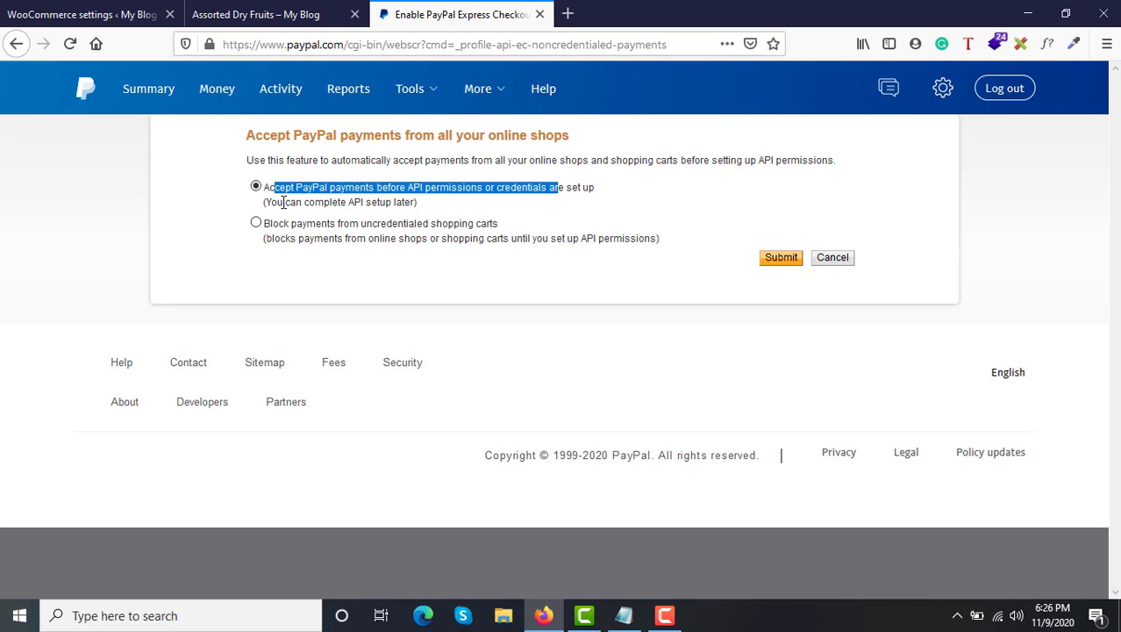
{"action": "left_click_drag", "start_coordinate": [283, 201], "coordinate": [418, 201]}
{"action": "left_click", "coordinate": [388, 201]}
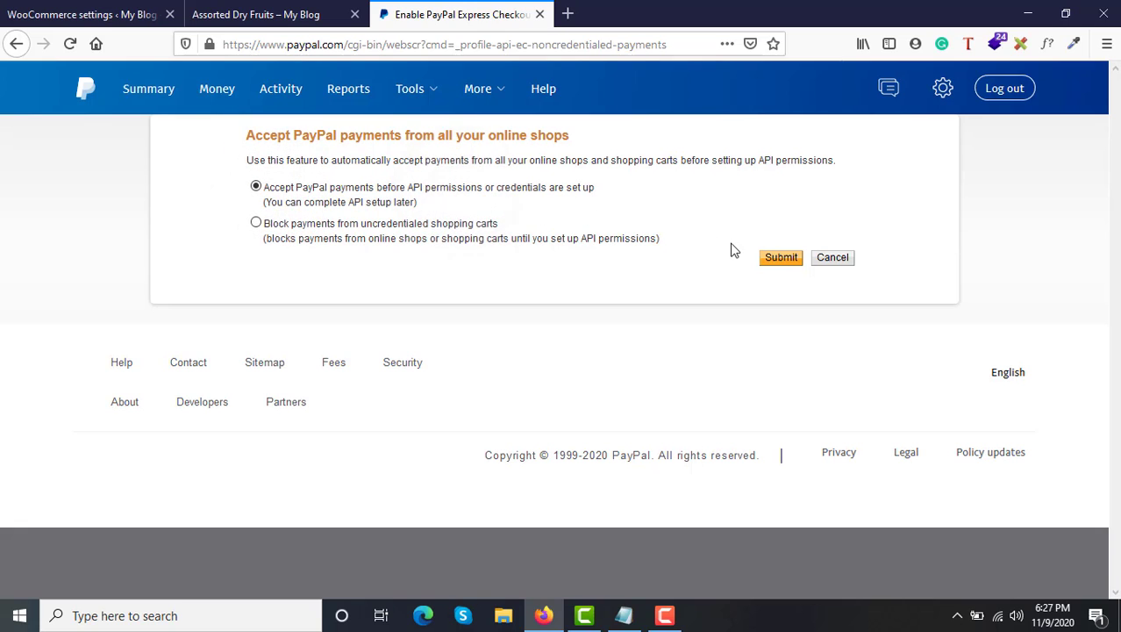
{"action": "left_click", "coordinate": [779, 260]}
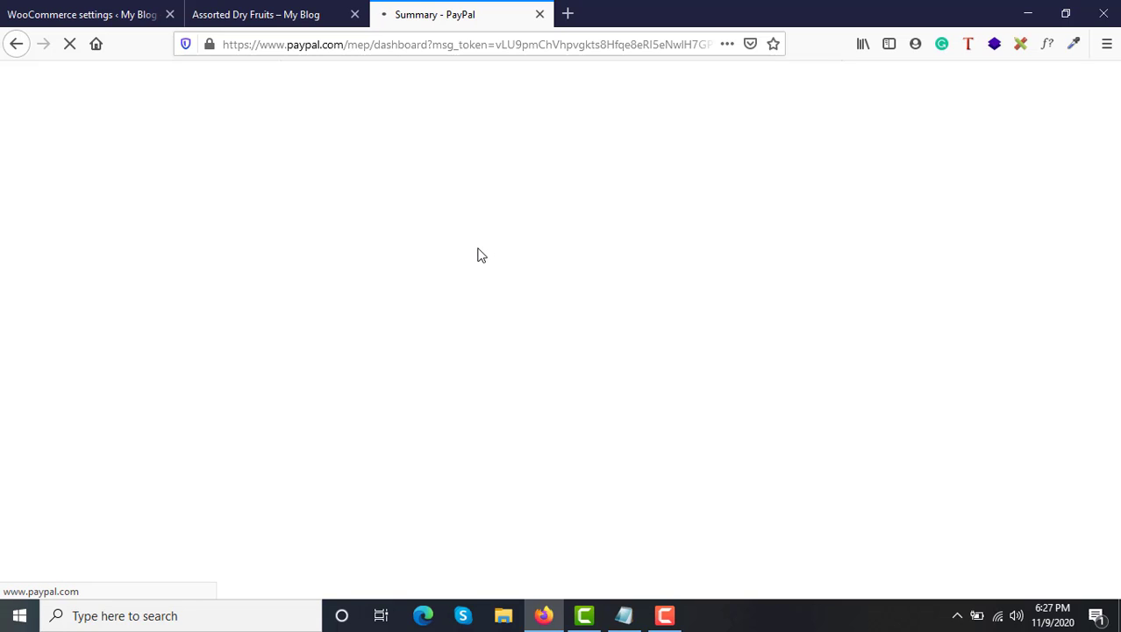
Return to PayPal and open the API credentials page via Tools > Integrate PayPal
{"action": "left_click", "coordinate": [50, 10]}
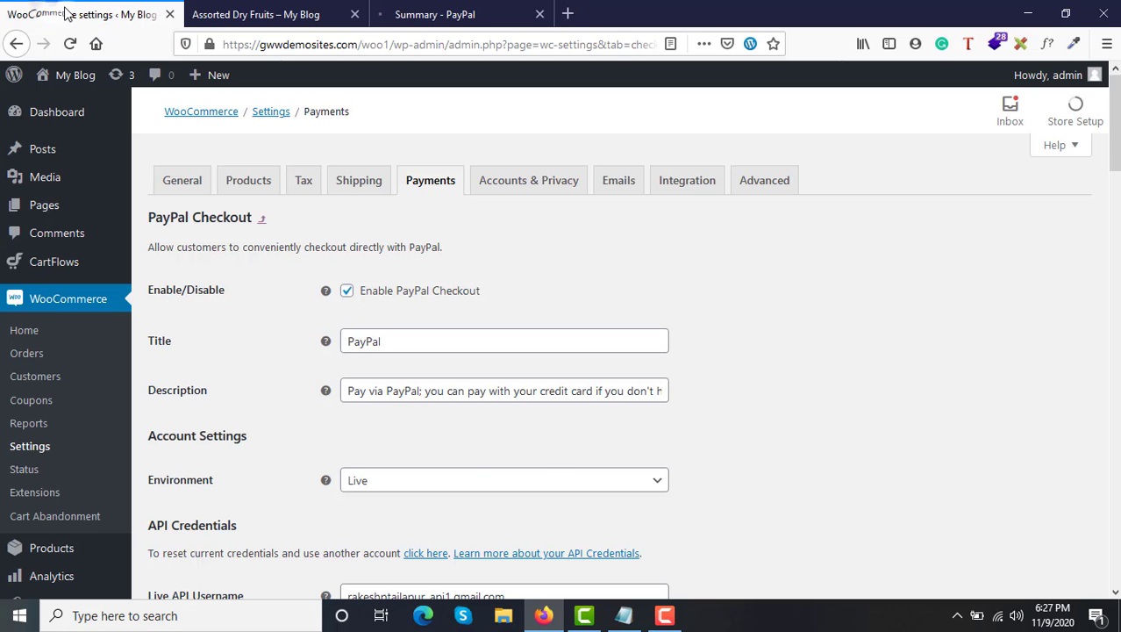
{"action": "left_click", "coordinate": [430, 8]}
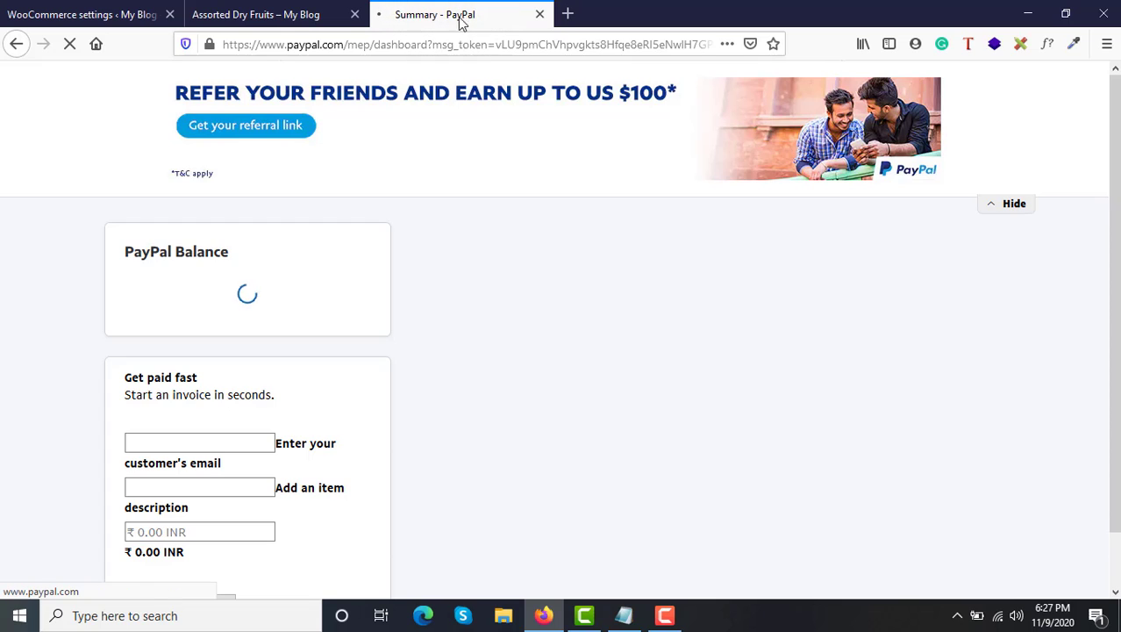
{"action": "left_click", "coordinate": [441, 96]}
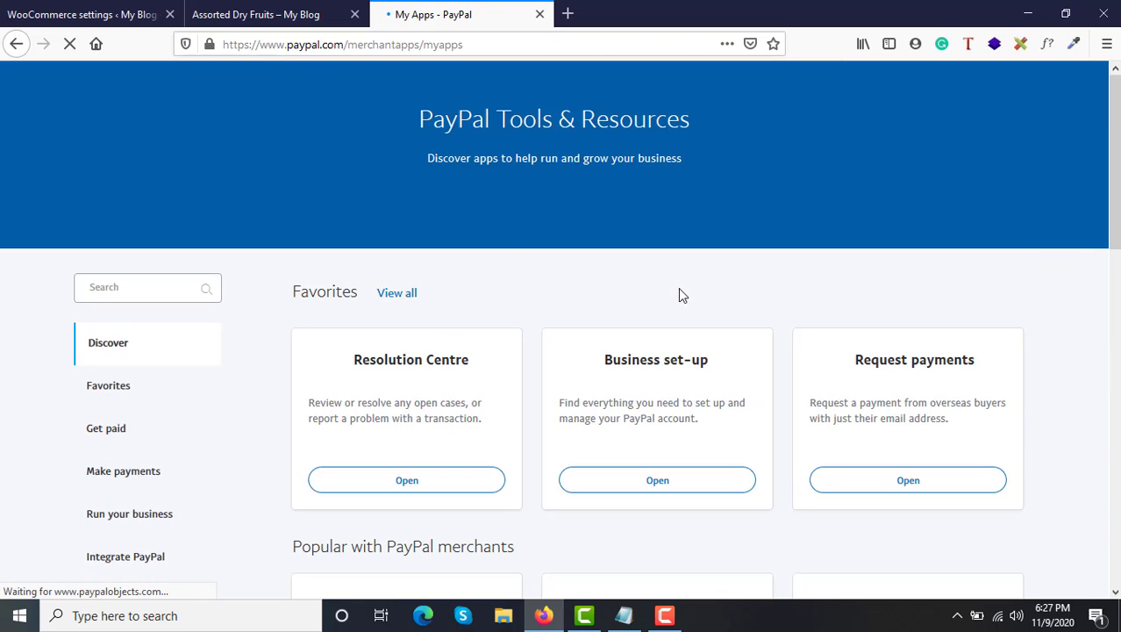
{"action": "scroll", "coordinate": [678, 295], "scroll_direction": "down", "scroll_amount": 5}
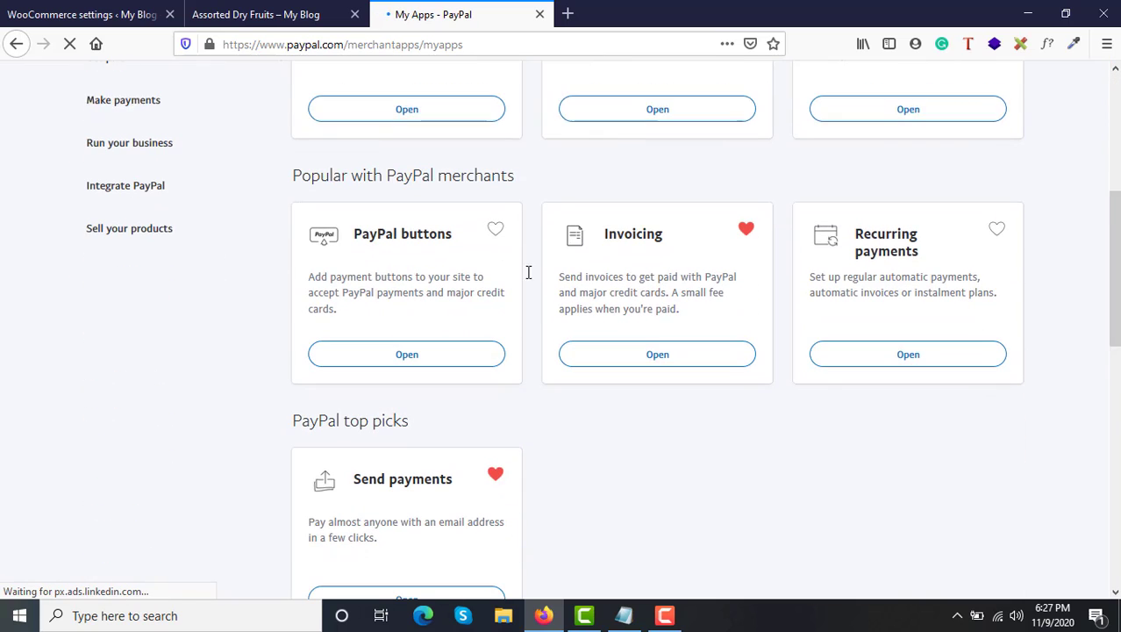
{"action": "left_click", "coordinate": [115, 189]}
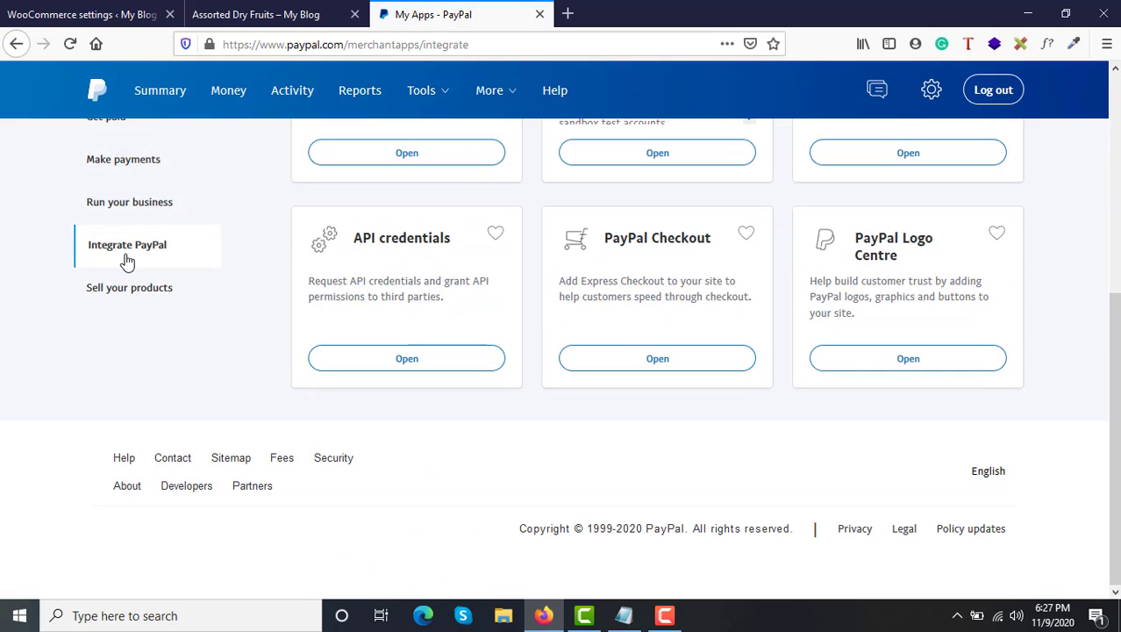
{"action": "left_click", "coordinate": [390, 363]}
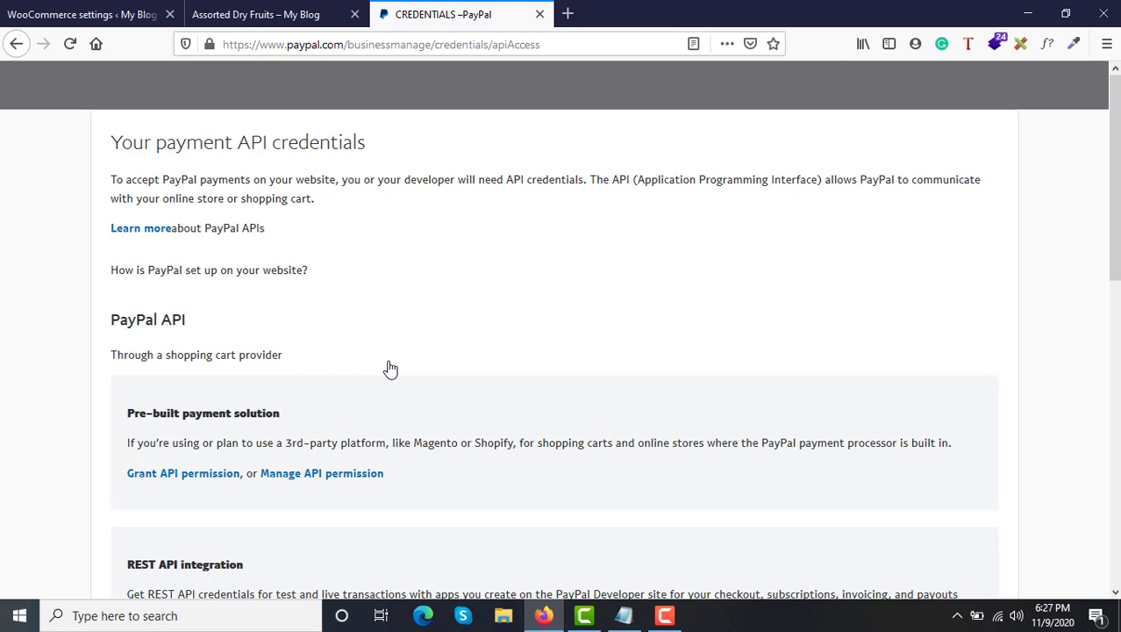
Request the classic NVP/SOAP API credentials, bringing up the SMS quick security check
{"action": "scroll", "coordinate": [390, 368], "scroll_direction": "down", "scroll_amount": 4}
{"action": "scroll", "coordinate": [391, 368], "scroll_direction": "up", "scroll_amount": 1}
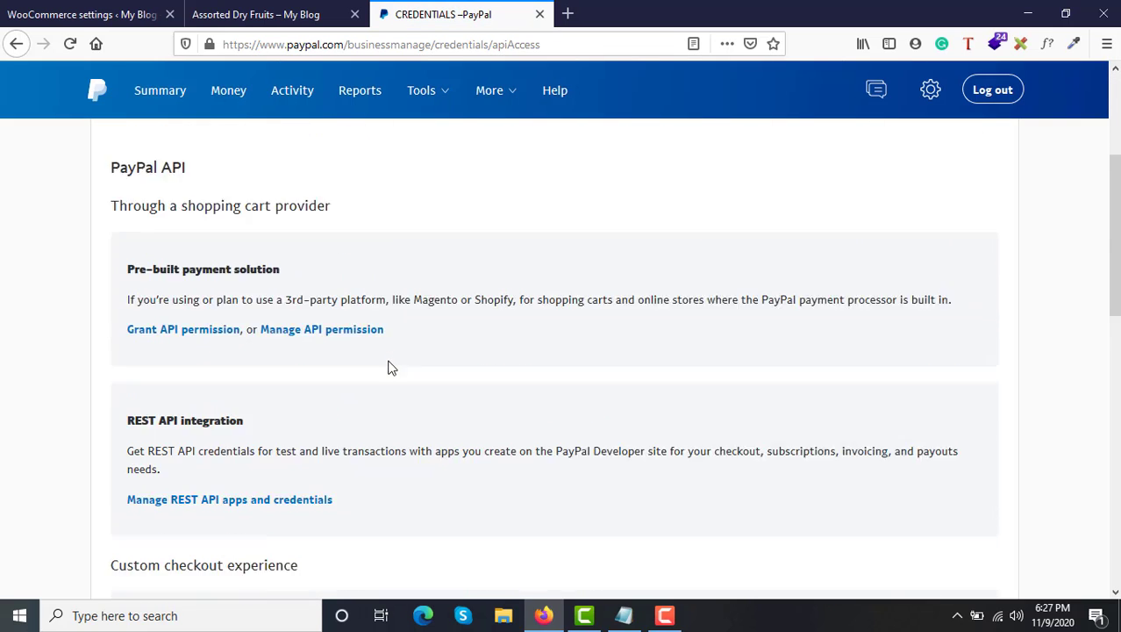
{"action": "scroll", "coordinate": [391, 369], "scroll_direction": "down", "scroll_amount": 2}
{"action": "scroll", "coordinate": [391, 369], "scroll_direction": "down", "scroll_amount": 2}
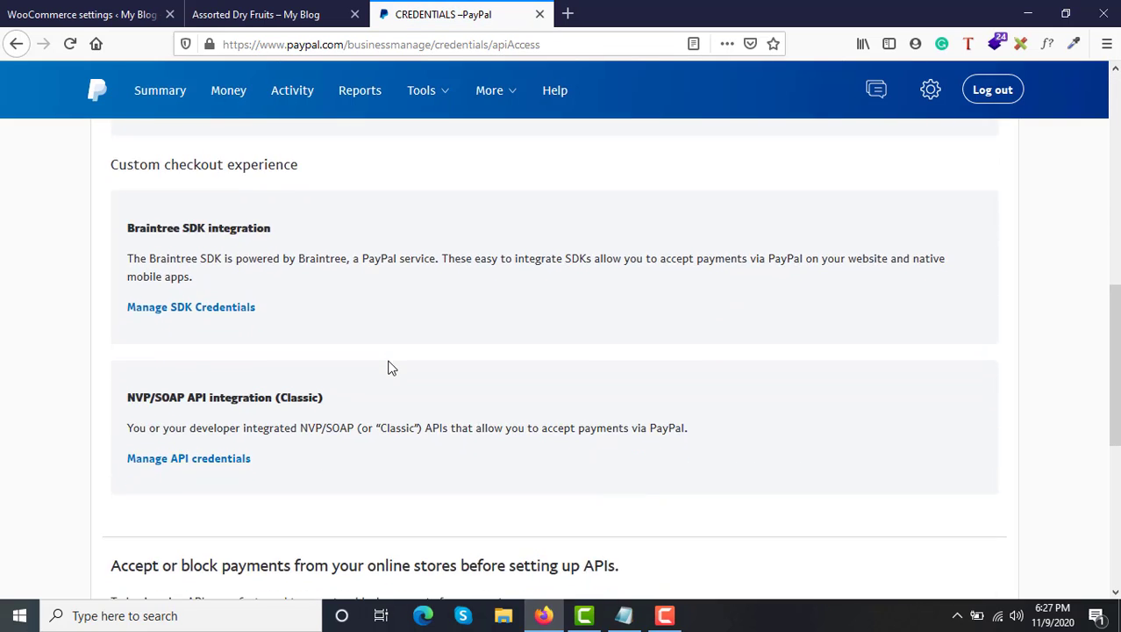
{"action": "left_click", "coordinate": [181, 465]}
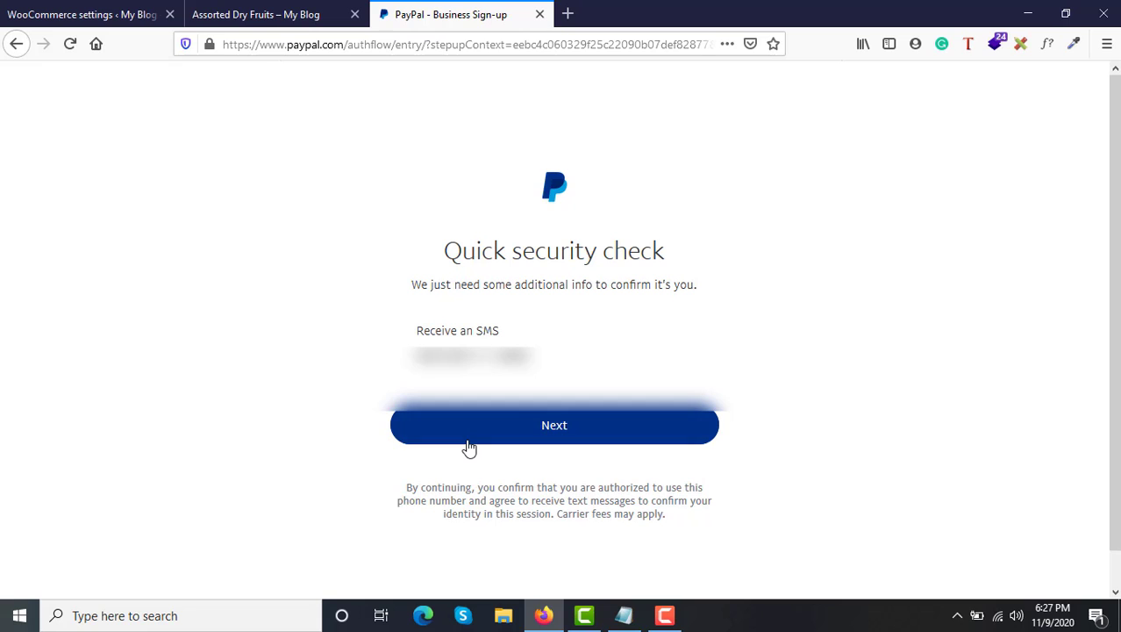
Verify identity with the SMS security code to reach the View or Remove API Signature page
{"action": "left_click_drag", "start_coordinate": [447, 245], "coordinate": [681, 318]}
{"action": "left_click", "coordinate": [683, 319]}
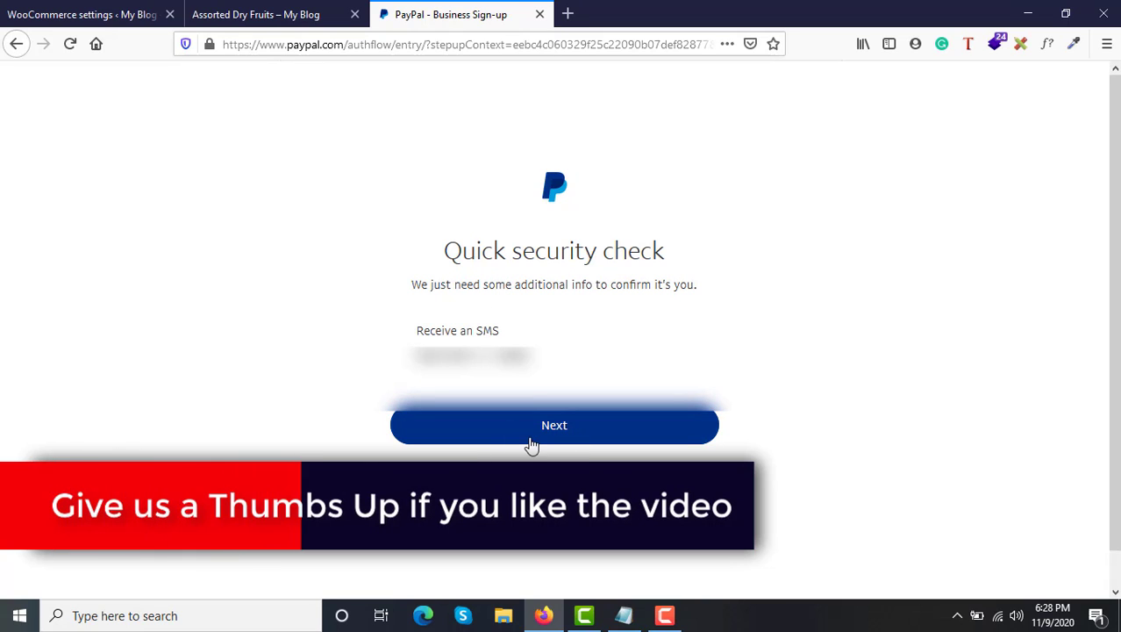
{"action": "left_click", "coordinate": [581, 434]}
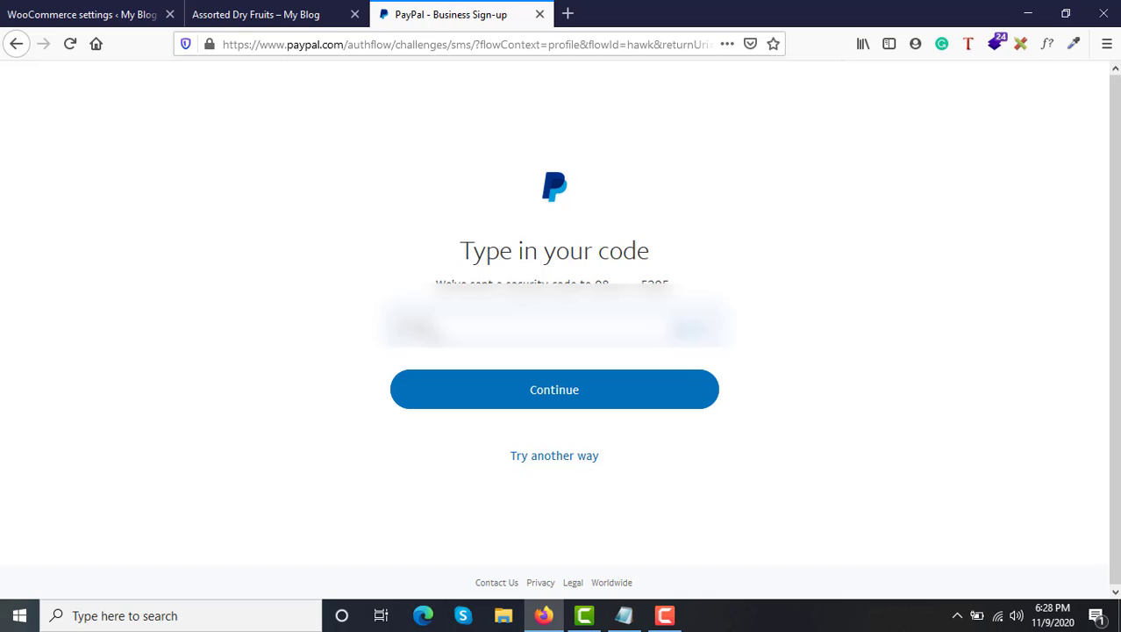
{"action": "left_click", "coordinate": [555, 392]}
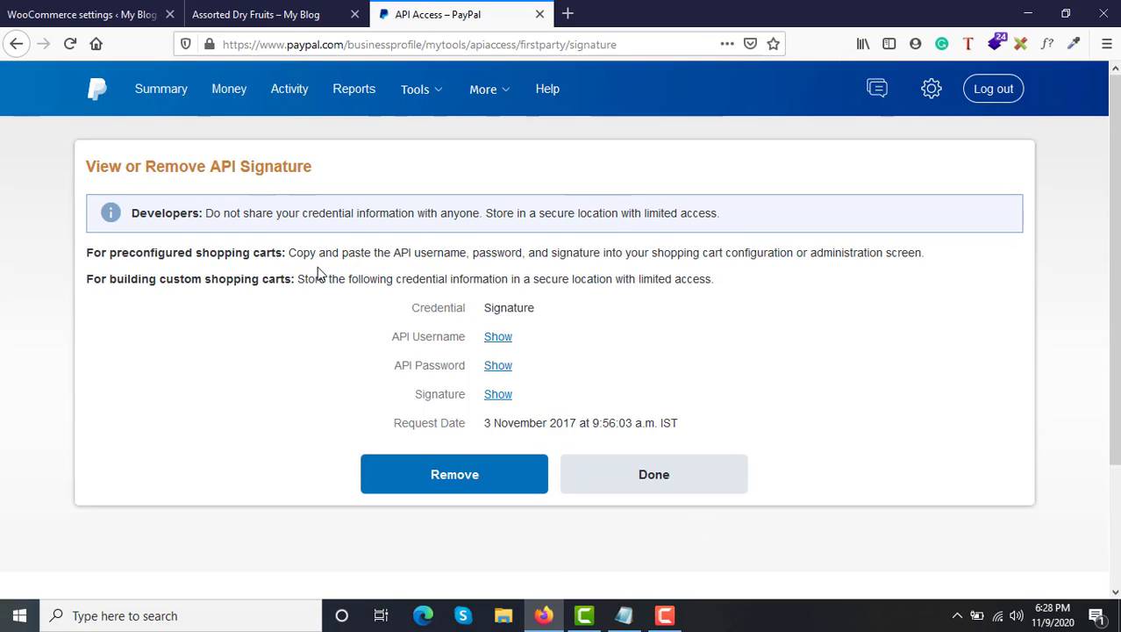
Reveal the API username, password and signature, copy the username, and go back to WooCommerce
{"action": "left_click_drag", "start_coordinate": [319, 278], "coordinate": [535, 286]}
{"action": "left_click", "coordinate": [535, 286]}
{"action": "left_click", "coordinate": [497, 340]}
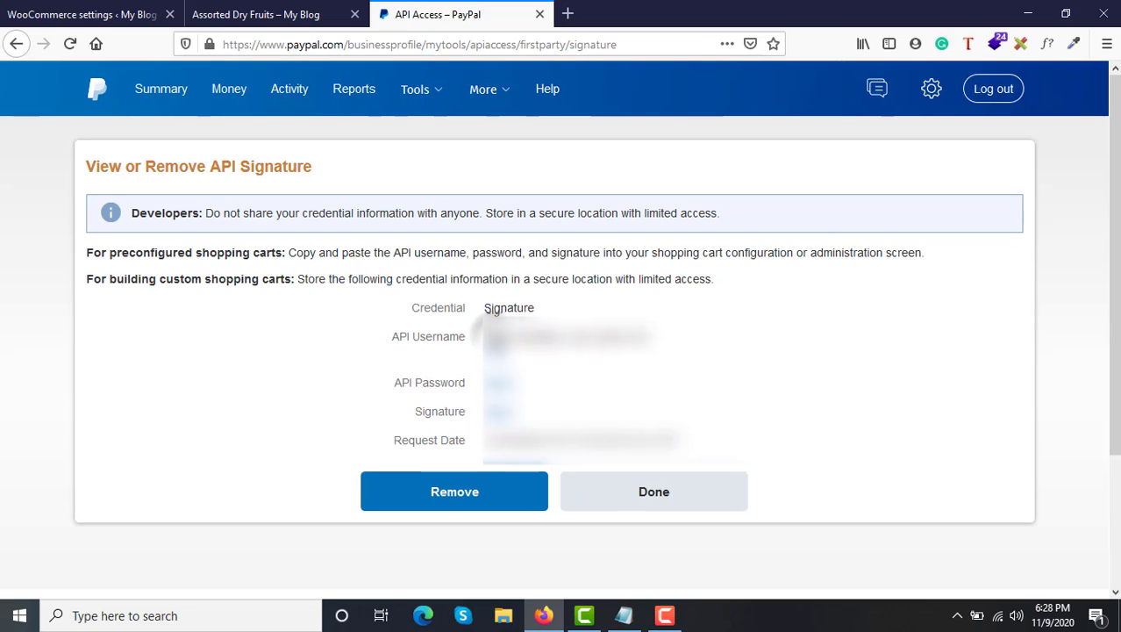
{"action": "left_click", "coordinate": [497, 387]}
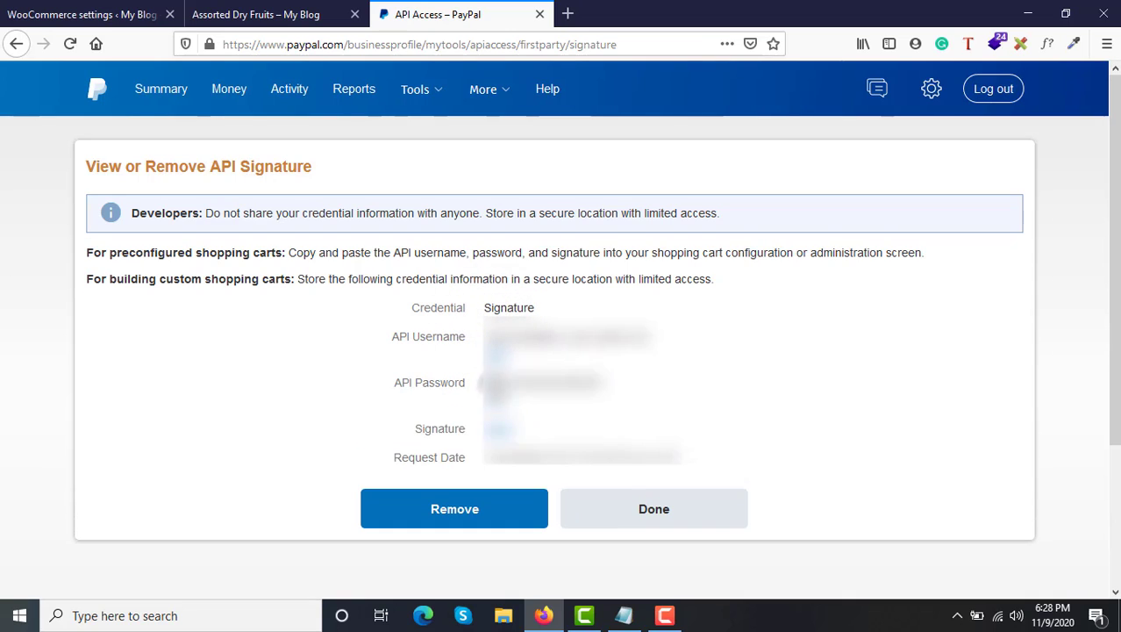
{"action": "left_click", "coordinate": [497, 433]}
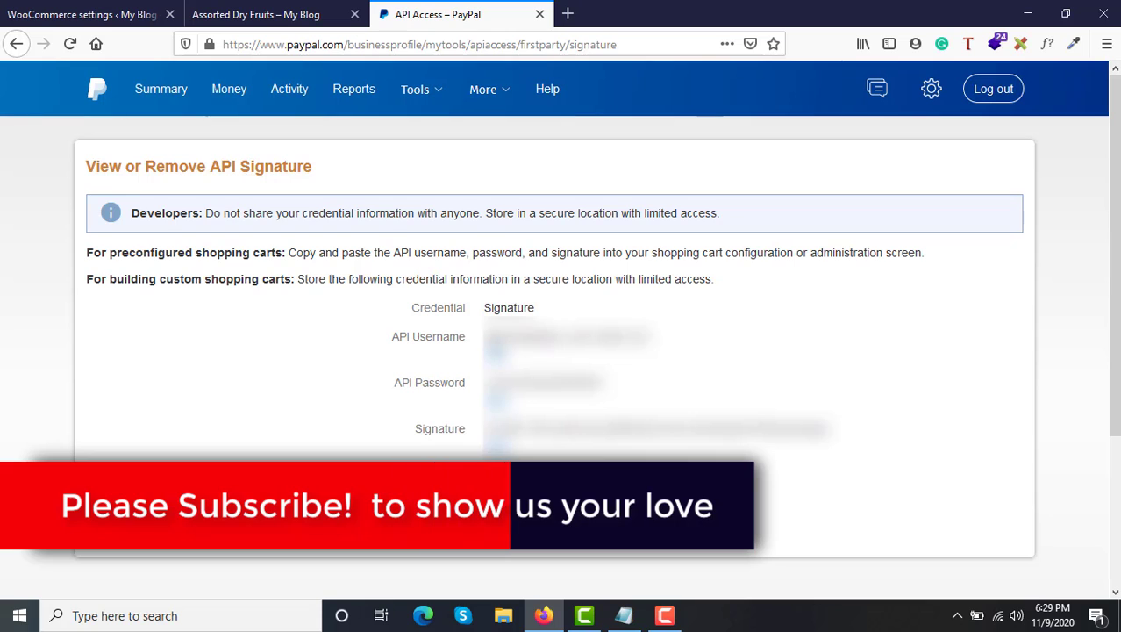
{"action": "double_click", "coordinate": [570, 336]}
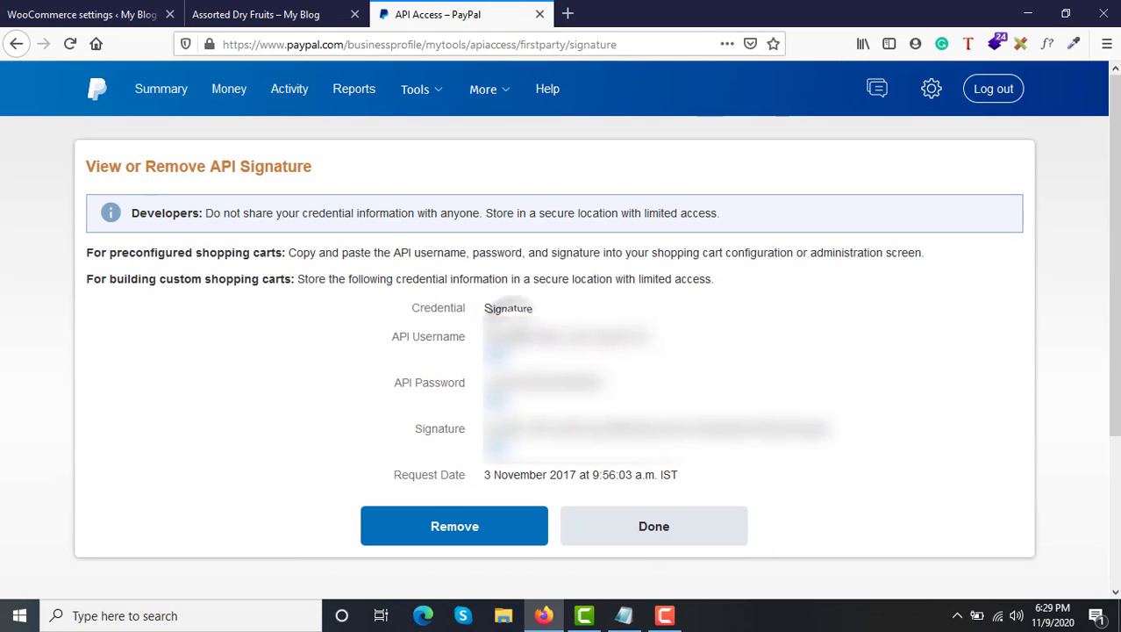
{"action": "left_click", "coordinate": [101, 10]}
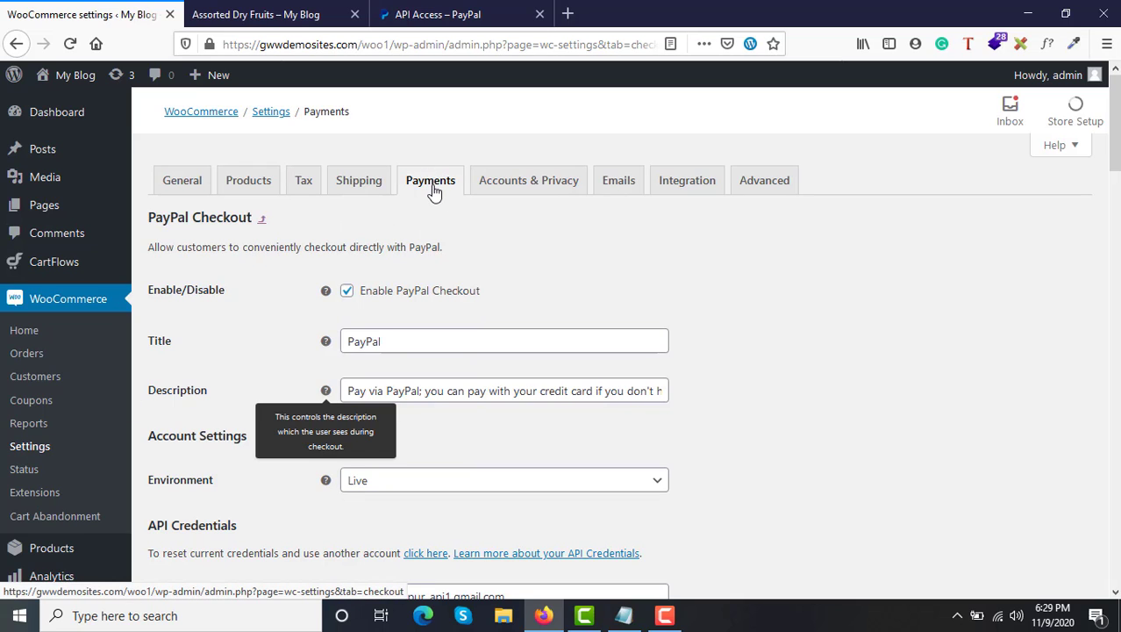
Check the Live API Username, Password and Signature fields under WooCommerce's API Credentials section
{"action": "left_click_drag", "start_coordinate": [156, 219], "coordinate": [229, 221]}
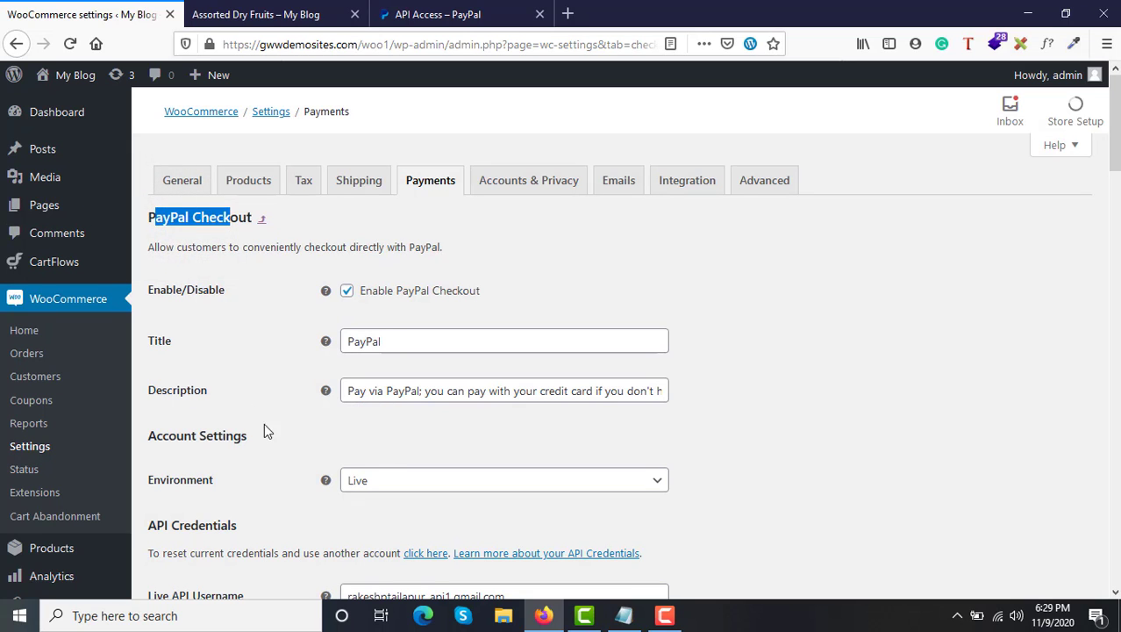
{"action": "scroll", "coordinate": [244, 451], "scroll_direction": "down", "scroll_amount": 5}
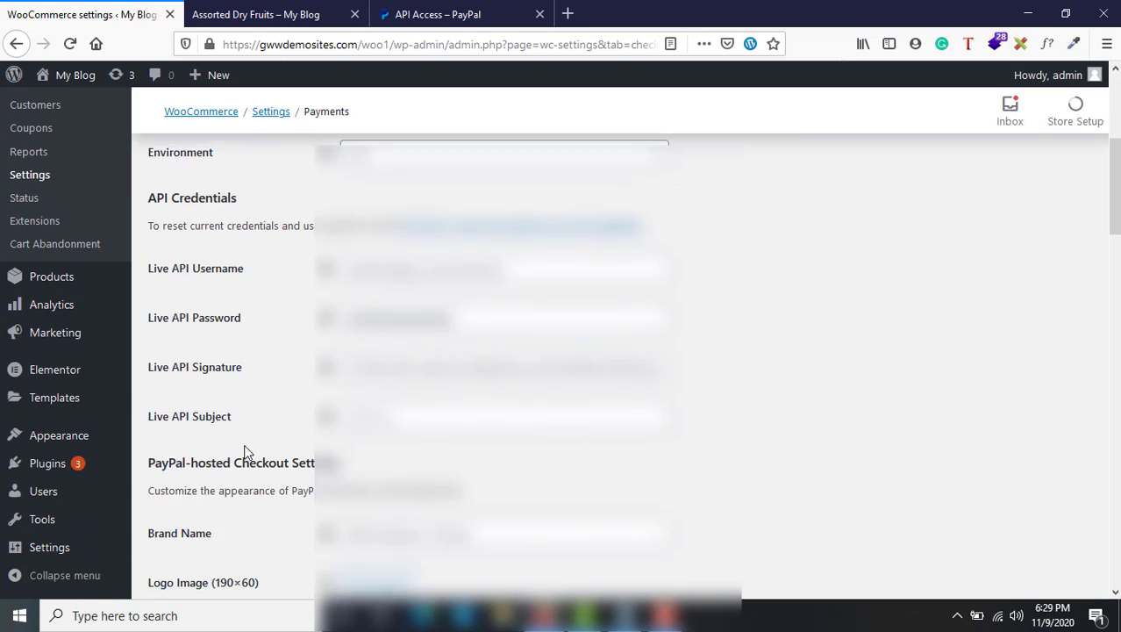
{"action": "left_click_drag", "start_coordinate": [150, 173], "coordinate": [235, 179]}
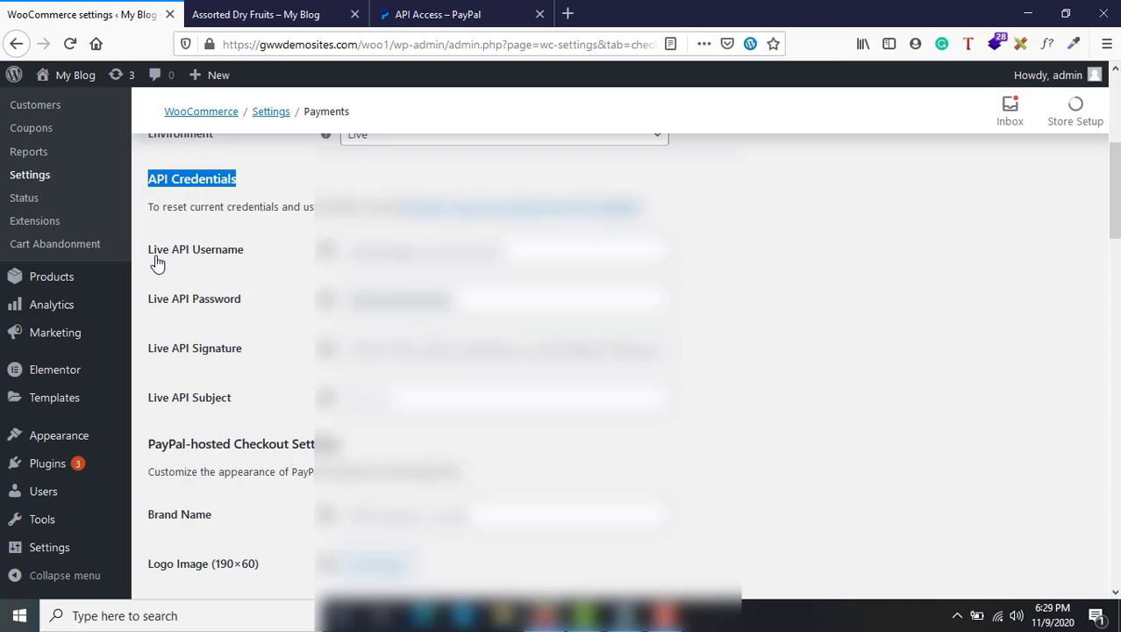
{"action": "left_click_drag", "start_coordinate": [351, 249], "coordinate": [505, 249]}
{"action": "left_click", "coordinate": [514, 249]}
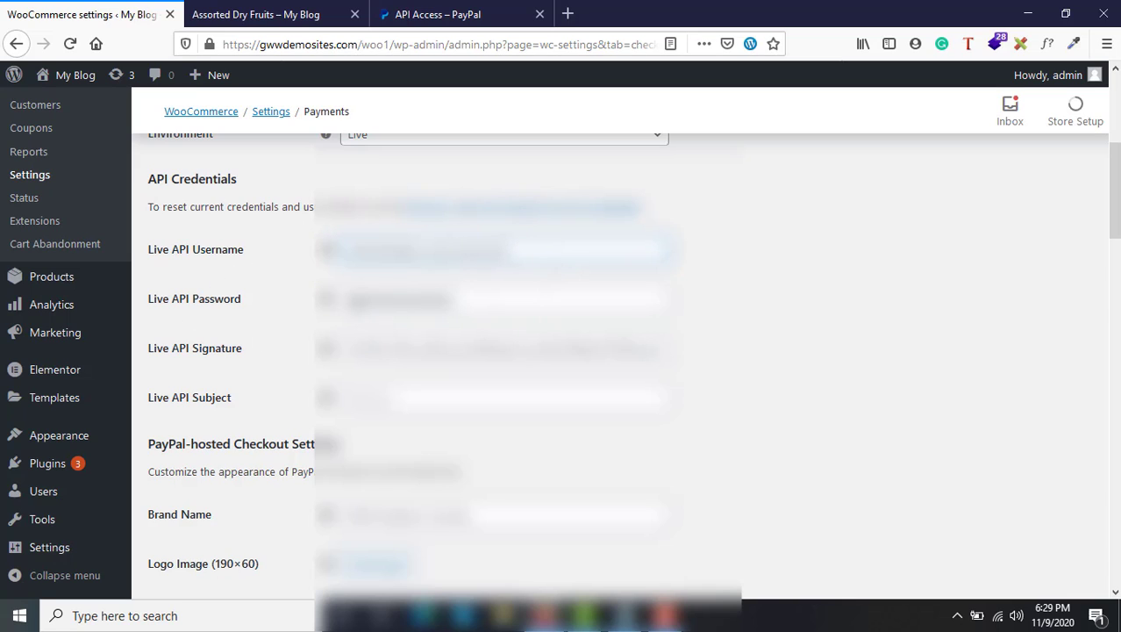
{"action": "left_click_drag", "start_coordinate": [350, 298], "coordinate": [460, 299]}
{"action": "left_click", "coordinate": [307, 290]}
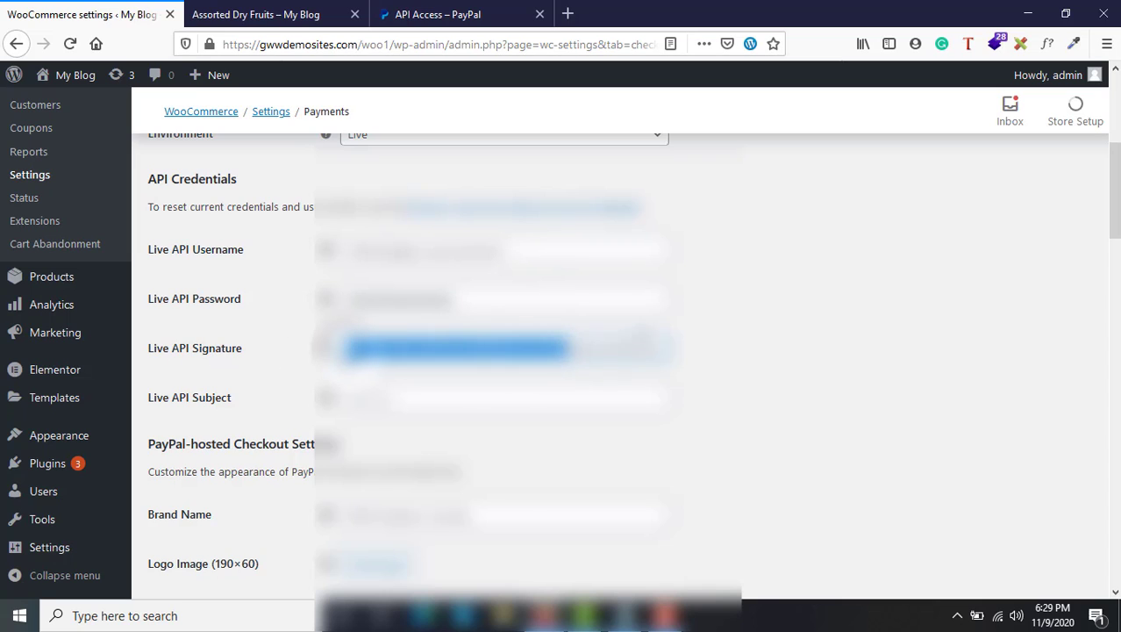
{"action": "left_click", "coordinate": [742, 330]}
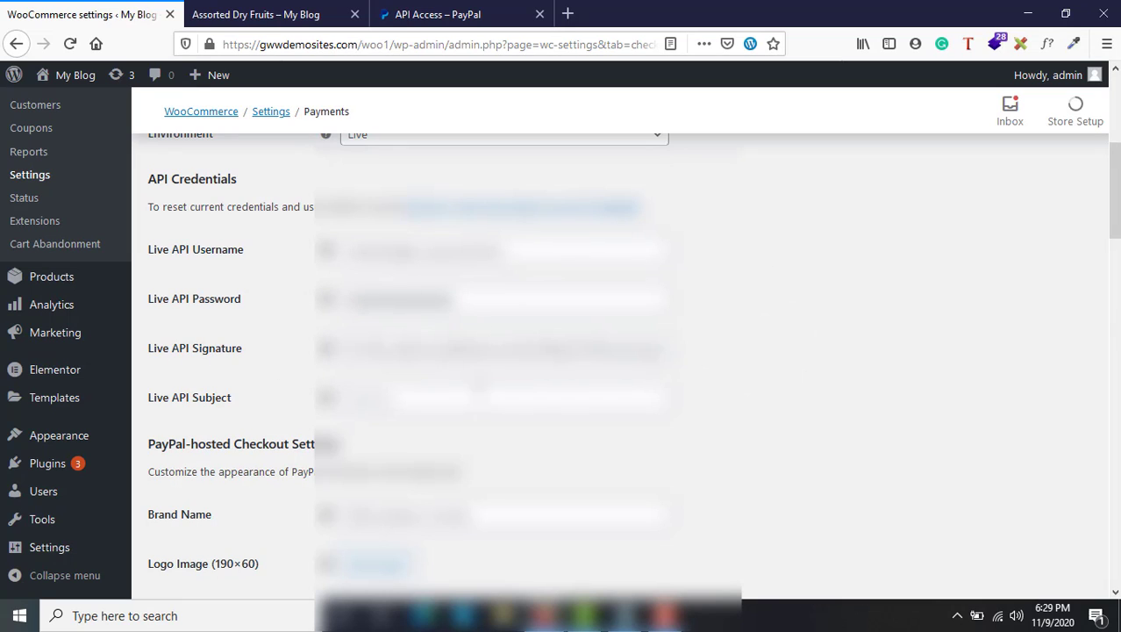
{"action": "left_click", "coordinate": [513, 13]}
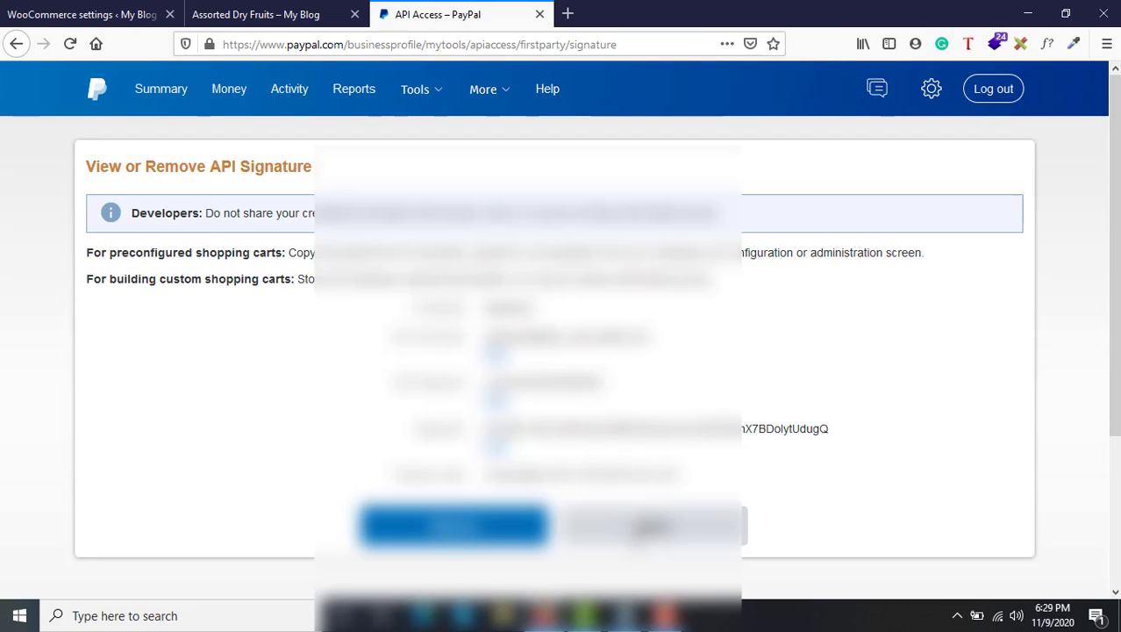
Finish the API signature view and review WooCommerce's PayPal-hosted Checkout section and Brand Name
{"action": "left_click", "coordinate": [653, 525]}
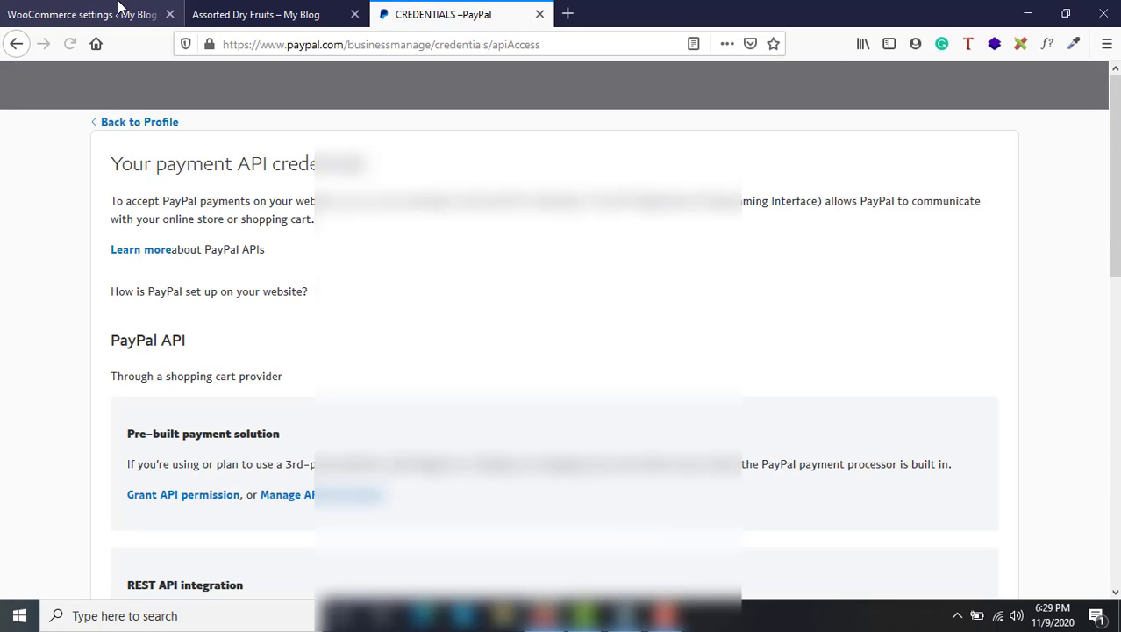
{"action": "left_click", "coordinate": [118, 9]}
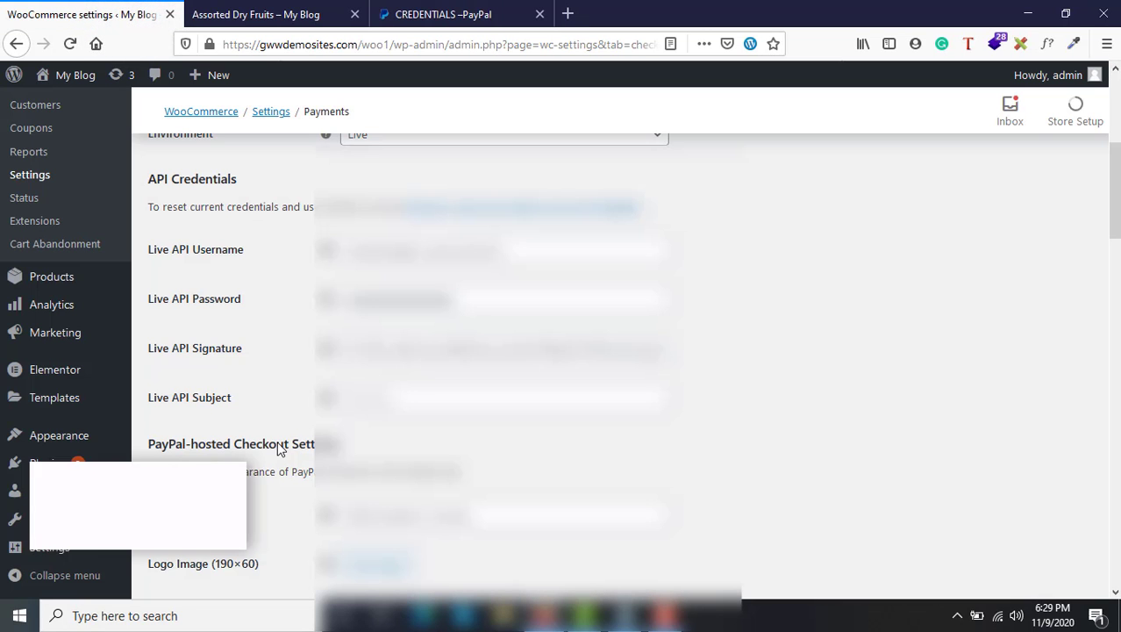
{"action": "scroll", "coordinate": [279, 443], "scroll_direction": "down", "scroll_amount": 3}
{"action": "left_click_drag", "start_coordinate": [151, 288], "coordinate": [314, 319]}
{"action": "left_click", "coordinate": [307, 298]}
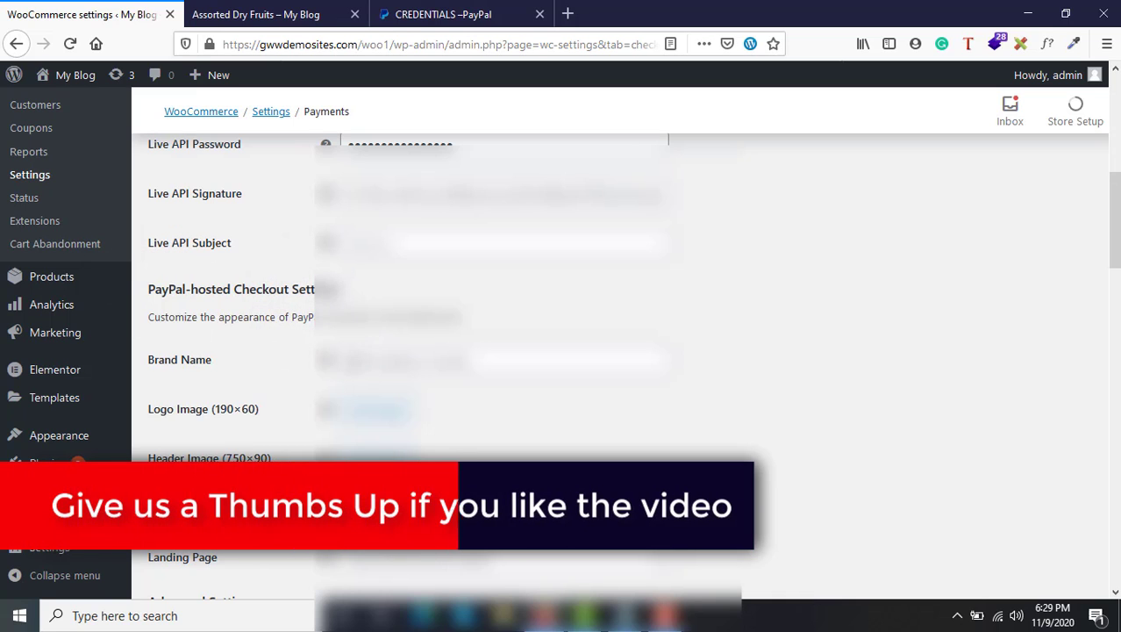
{"action": "double_click", "coordinate": [344, 358]}
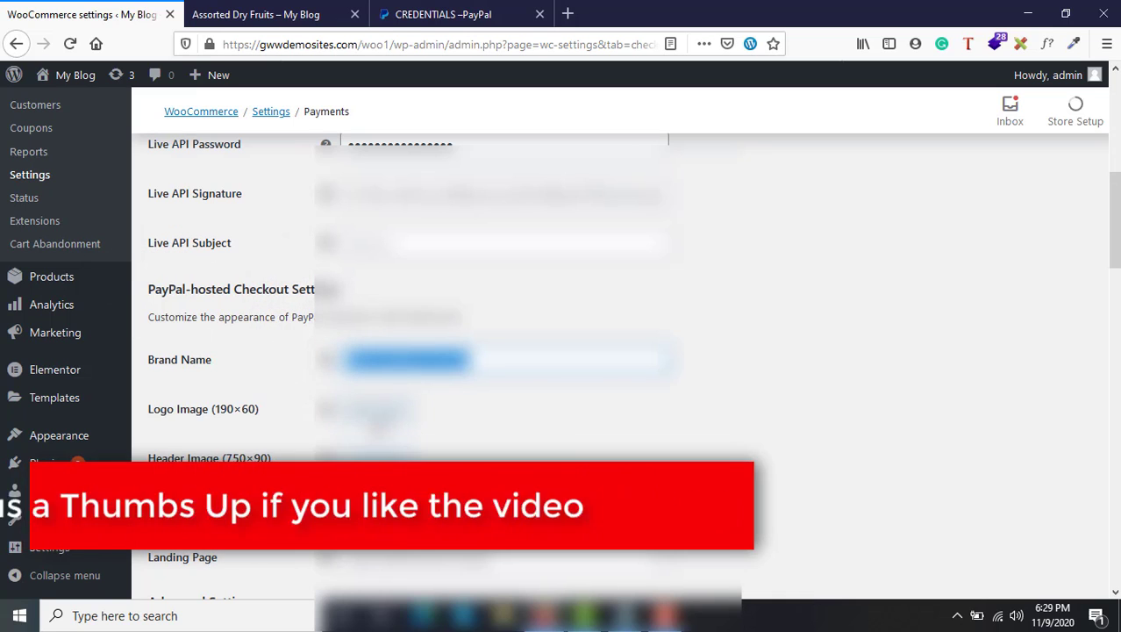
Scroll through the remaining PayPal Checkout settings down to the Save changes button
{"action": "scroll", "coordinate": [380, 278], "scroll_direction": "down", "scroll_amount": 4}
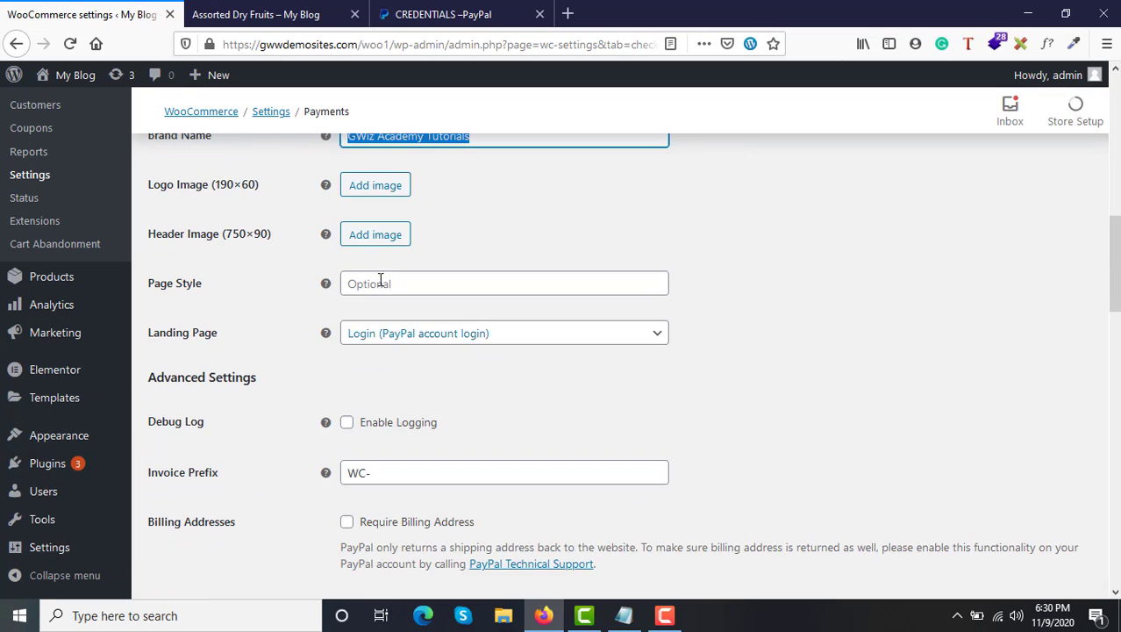
{"action": "scroll", "coordinate": [432, 386], "scroll_direction": "down", "scroll_amount": 2}
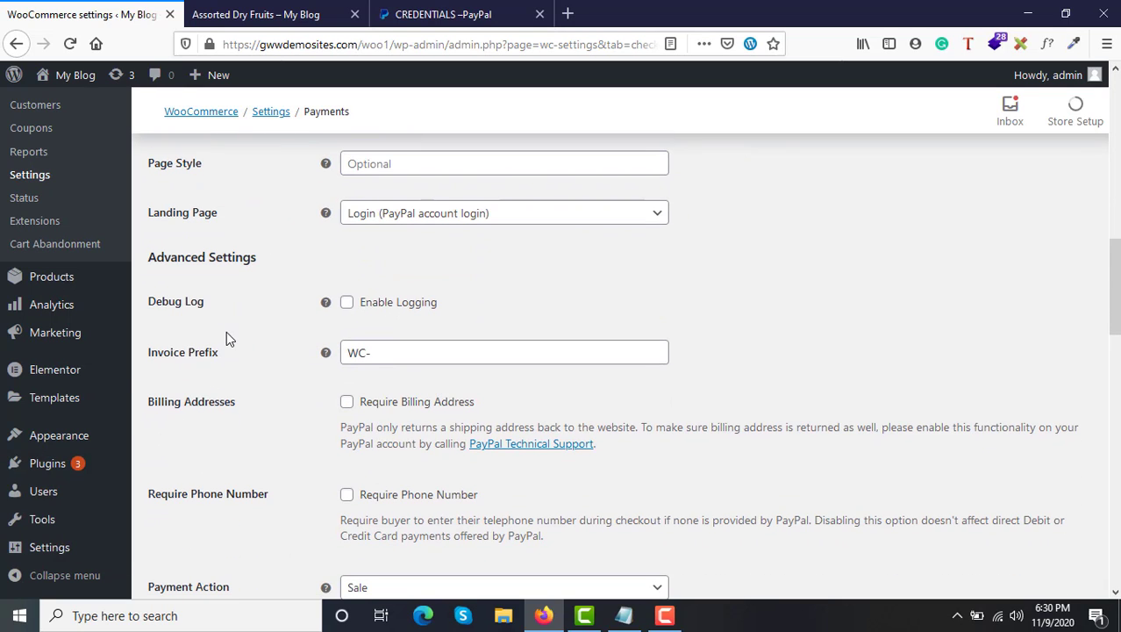
{"action": "scroll", "coordinate": [226, 336], "scroll_direction": "down", "scroll_amount": 7}
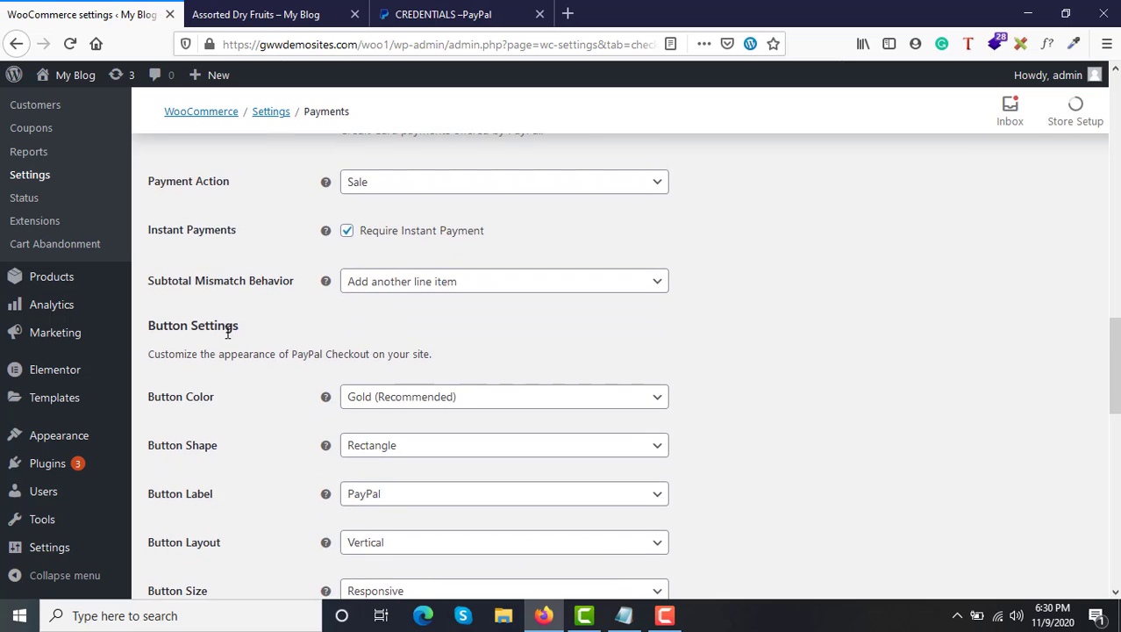
{"action": "scroll", "coordinate": [226, 333], "scroll_direction": "down", "scroll_amount": 7}
{"action": "scroll", "coordinate": [227, 336], "scroll_direction": "up", "scroll_amount": 11}
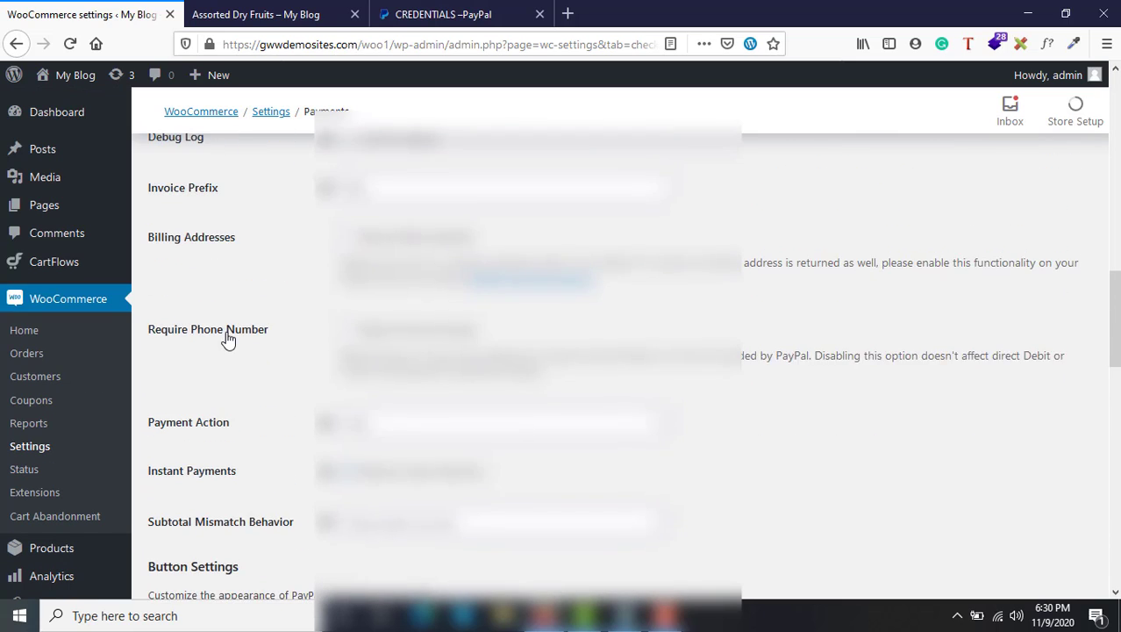
{"action": "scroll", "coordinate": [226, 338], "scroll_direction": "up", "scroll_amount": 13}
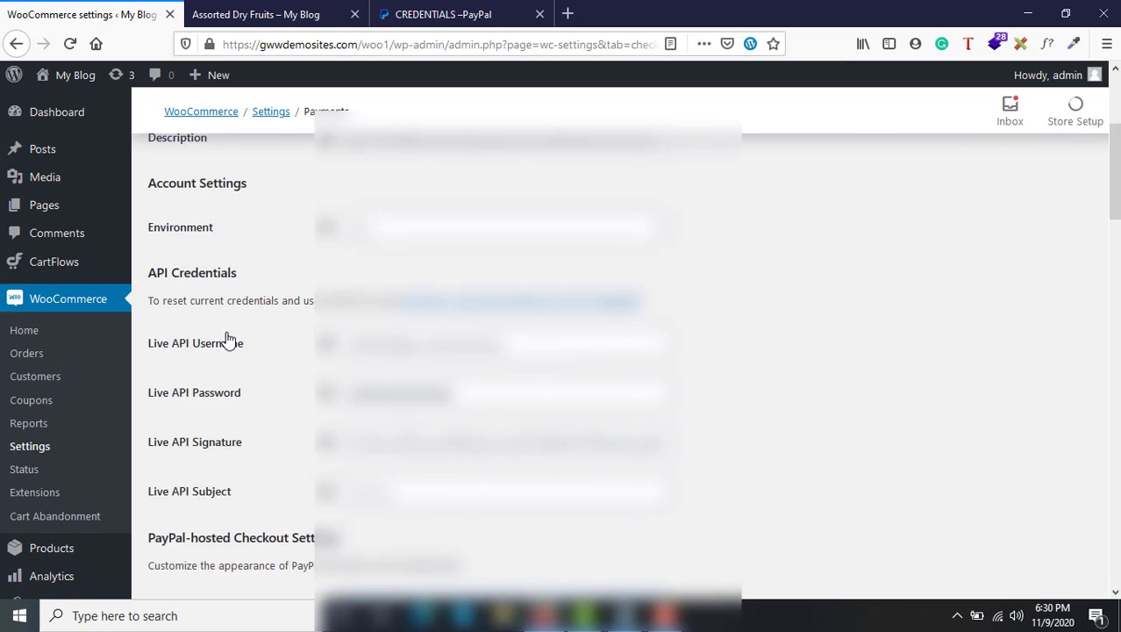
{"action": "scroll", "coordinate": [226, 339], "scroll_direction": "up", "scroll_amount": 1}
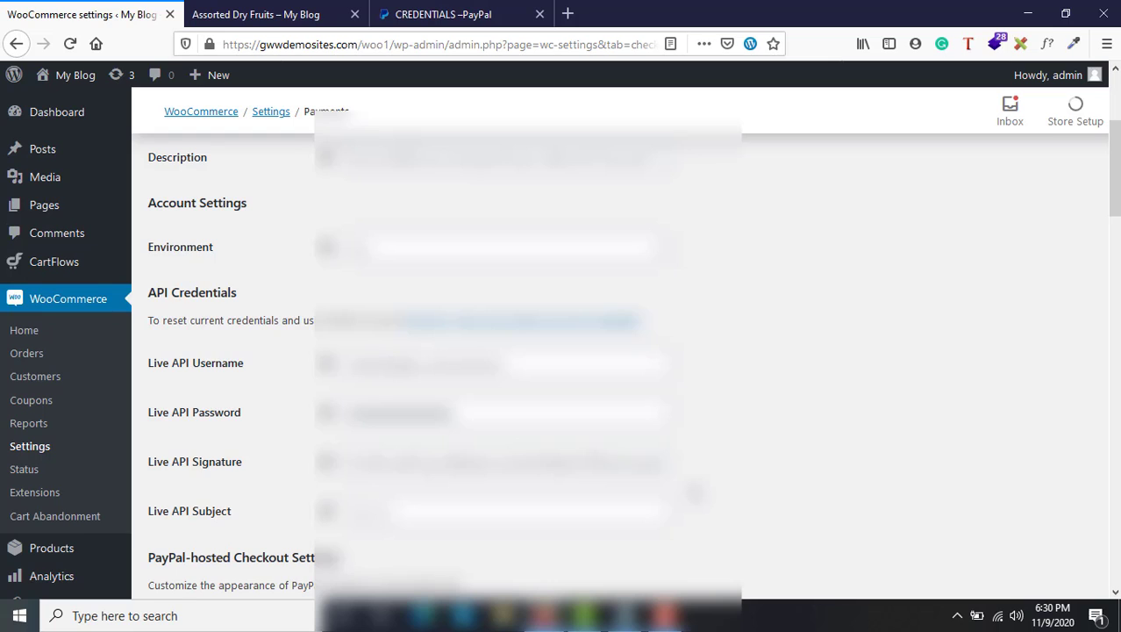
{"action": "scroll", "coordinate": [624, 368], "scroll_direction": "down", "scroll_amount": 20}
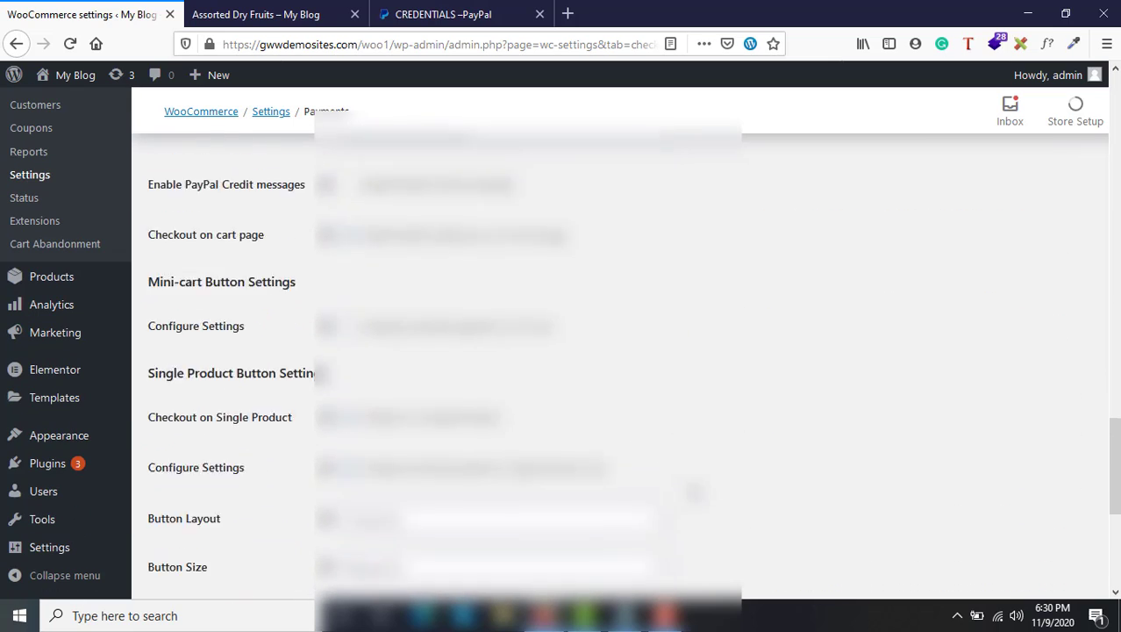
{"action": "scroll", "coordinate": [625, 369], "scroll_direction": "down", "scroll_amount": 5}
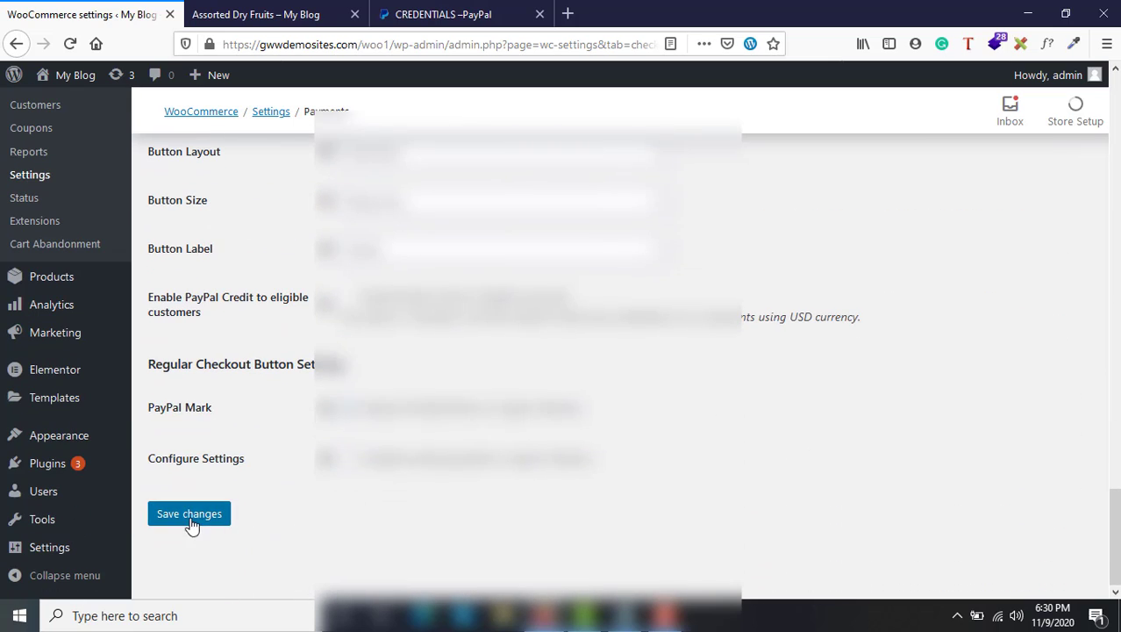
Save the PayPal Checkout settings with the Live API credentials and check the settings-saved notice
{"action": "left_click", "coordinate": [191, 523]}
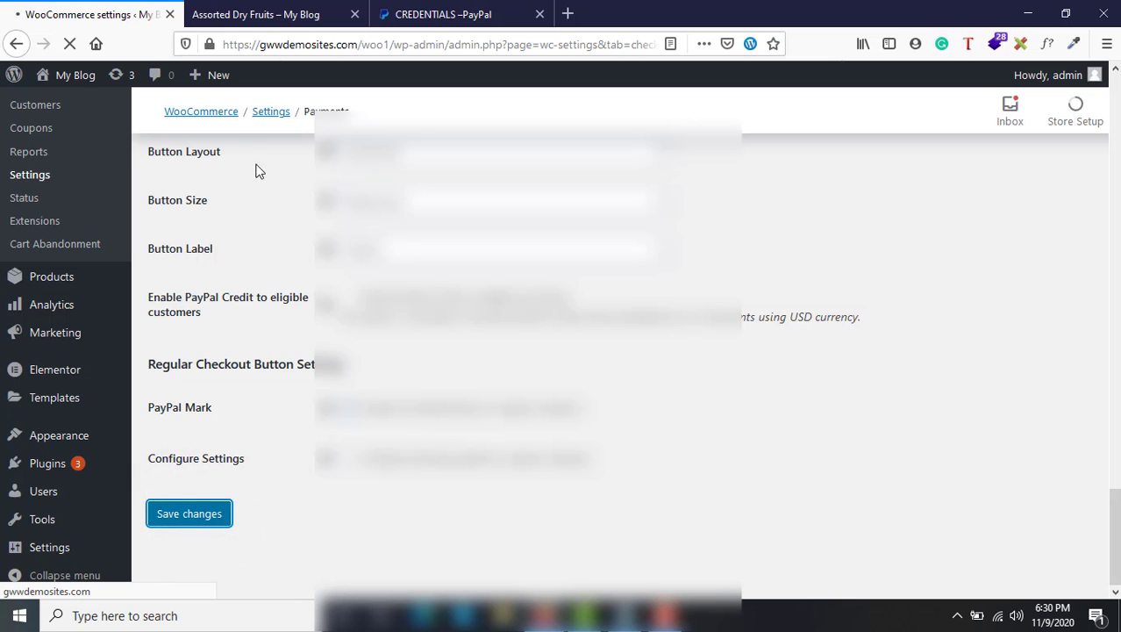
{"action": "scroll", "coordinate": [614, 351], "scroll_direction": "up", "scroll_amount": 15}
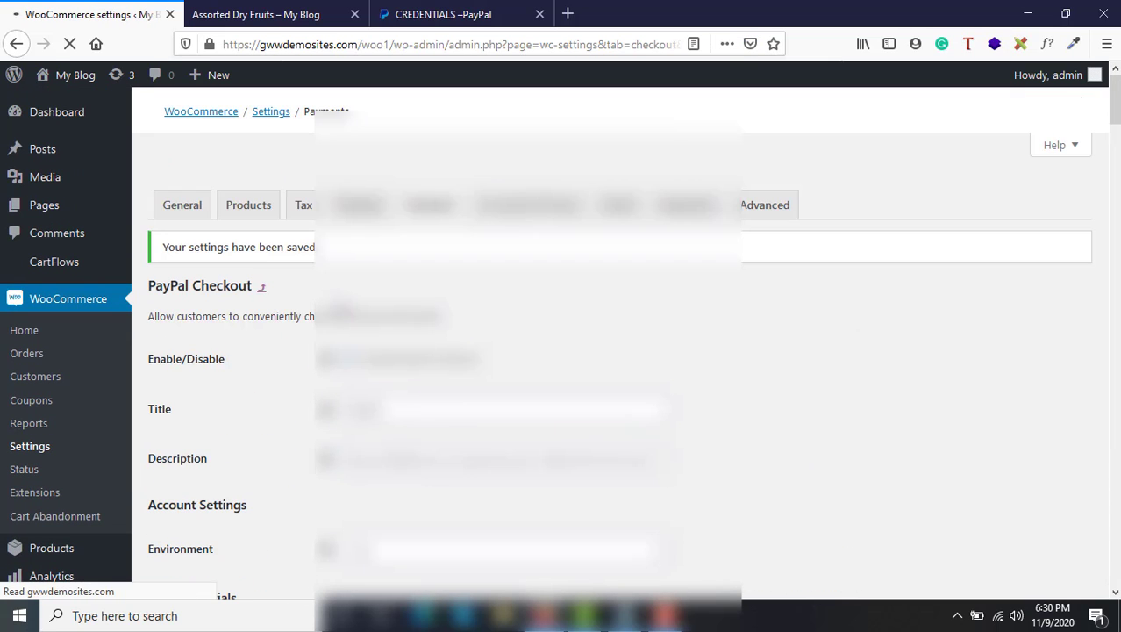
{"action": "scroll", "coordinate": [614, 351], "scroll_direction": "down", "scroll_amount": 15}
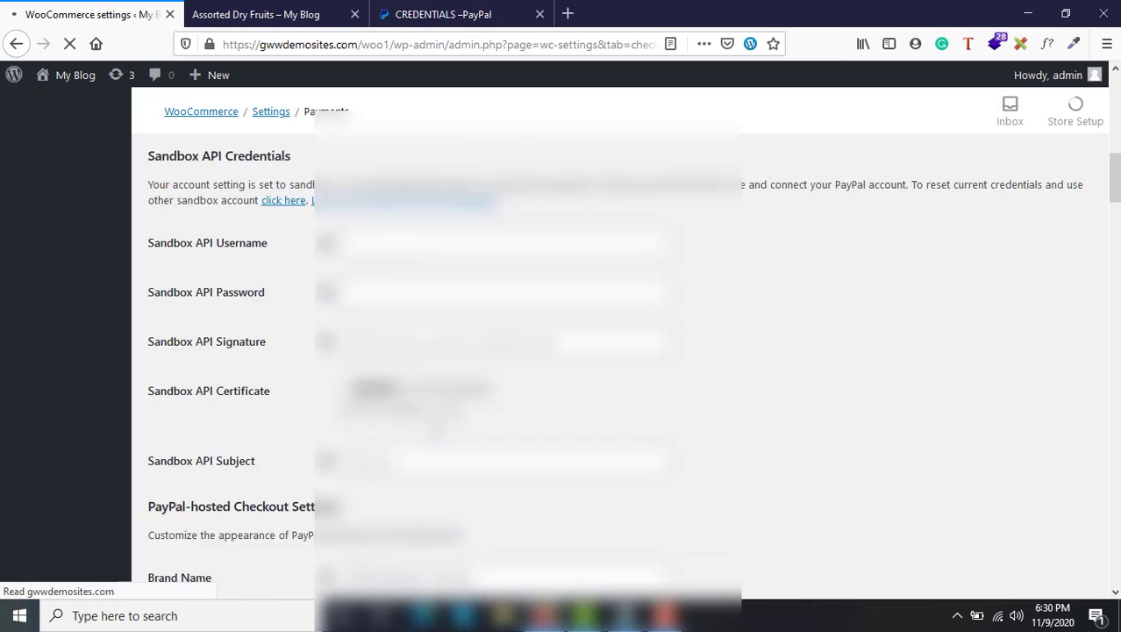
{"action": "scroll", "coordinate": [614, 351], "scroll_direction": "down", "scroll_amount": 5}
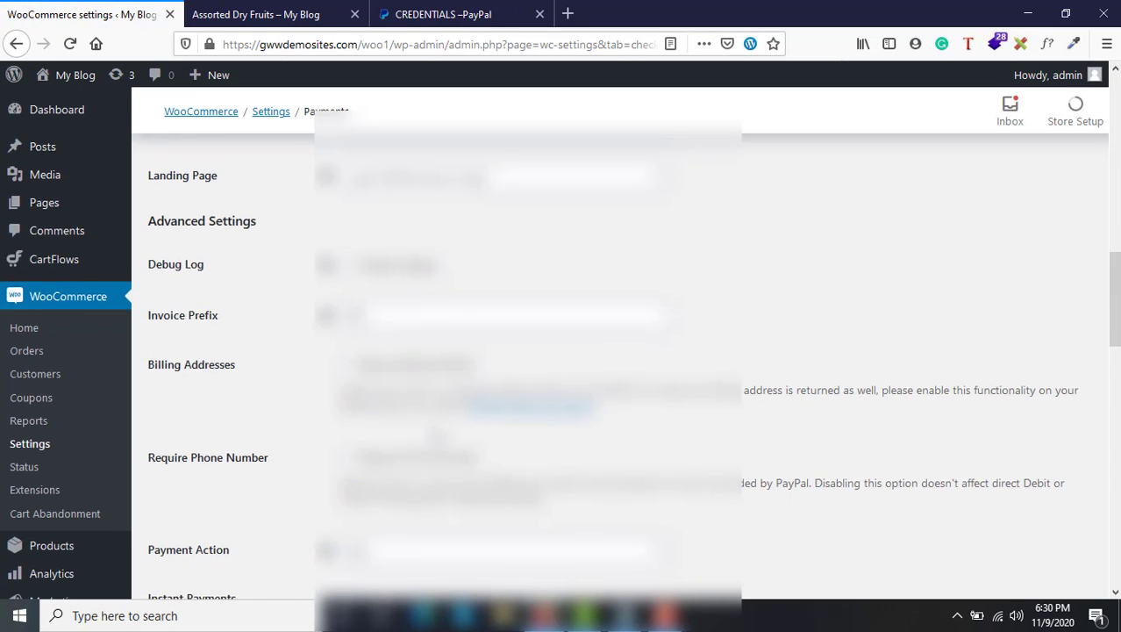
{"action": "scroll", "coordinate": [614, 351], "scroll_direction": "down", "scroll_amount": 10}
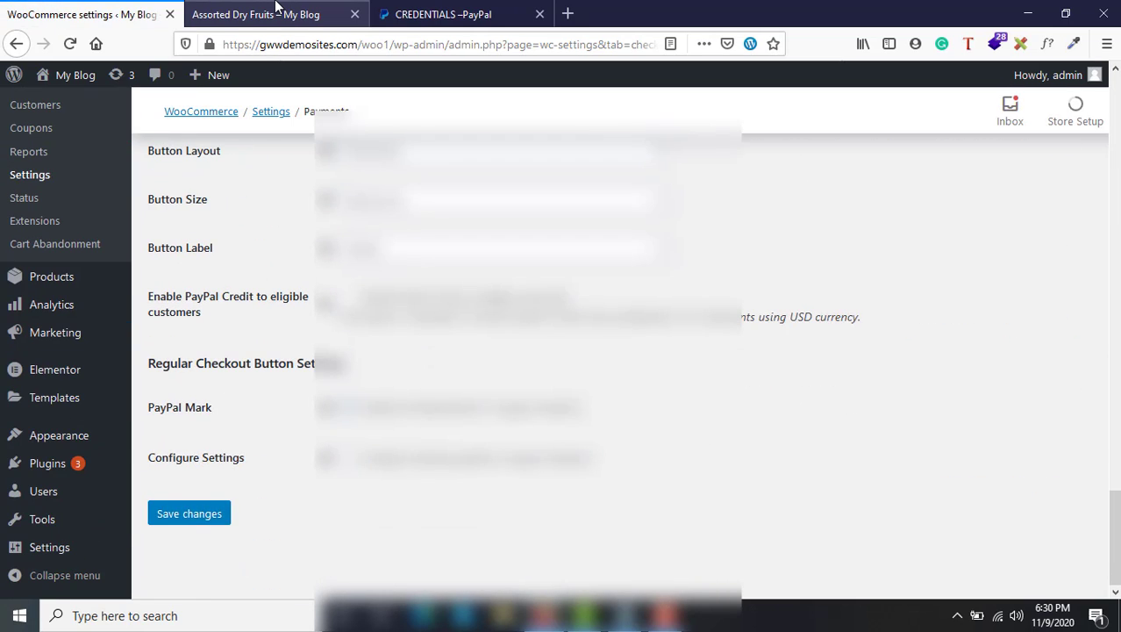
{"action": "left_click", "coordinate": [264, 14]}
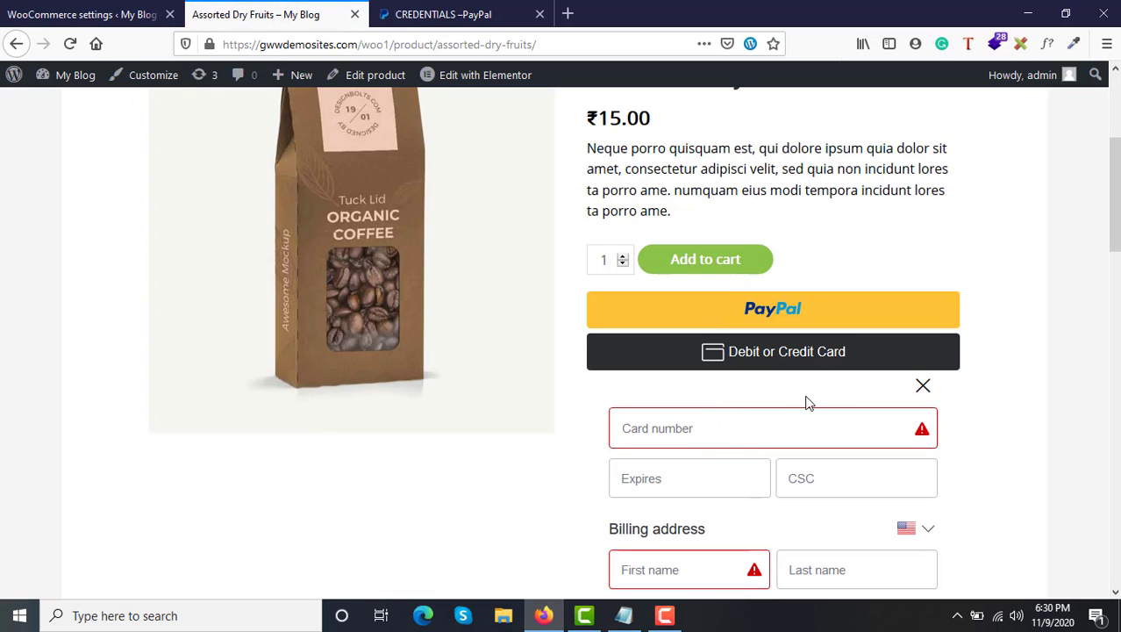
Dismiss the card form on Assorted Dry Fruits and start a PayPal checkout for ₹216.70 INR
{"action": "left_click", "coordinate": [923, 386]}
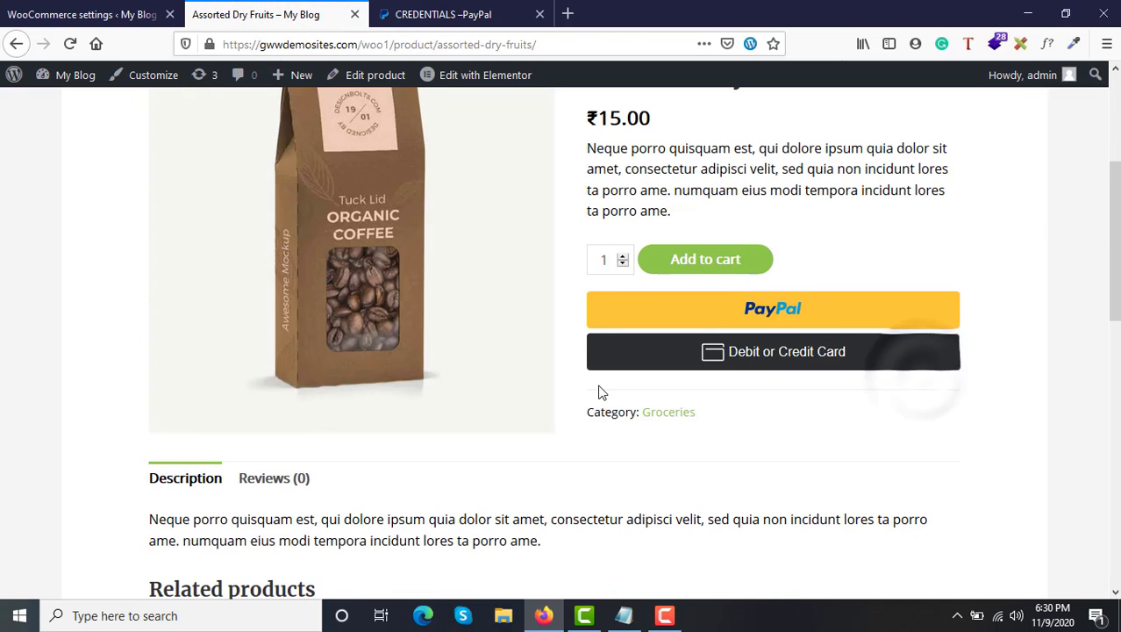
{"action": "scroll", "coordinate": [599, 387], "scroll_direction": "up", "scroll_amount": 3}
{"action": "scroll", "coordinate": [766, 458], "scroll_direction": "down", "scroll_amount": 4}
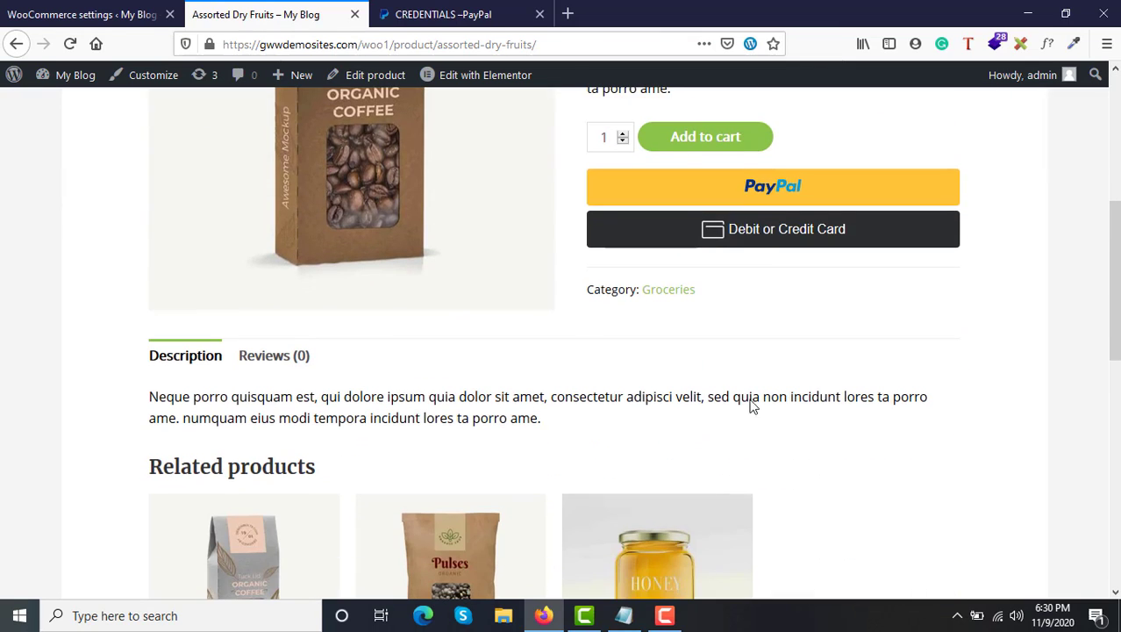
{"action": "scroll", "coordinate": [590, 396], "scroll_direction": "up", "scroll_amount": 4}
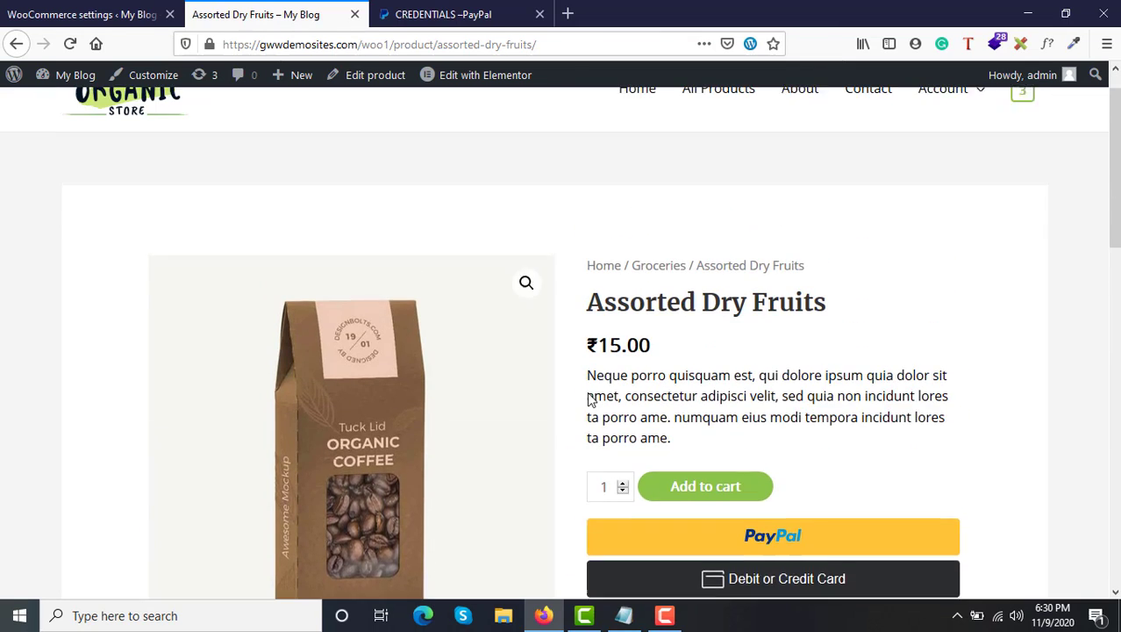
{"action": "scroll", "coordinate": [794, 455], "scroll_direction": "down", "scroll_amount": 2}
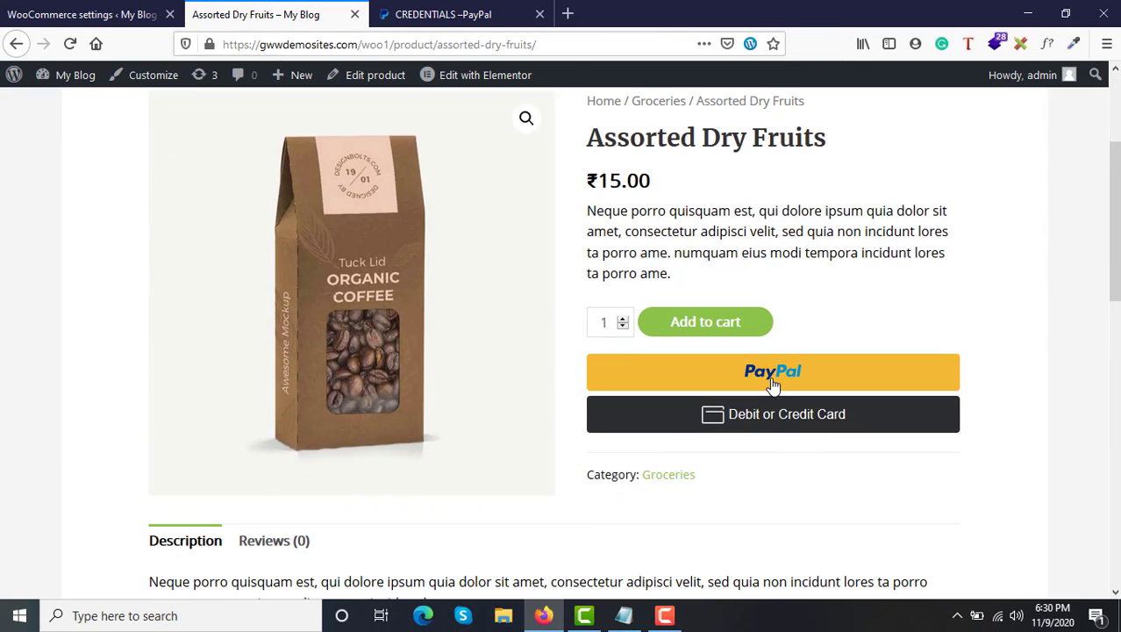
{"action": "scroll", "coordinate": [772, 384], "scroll_direction": "up", "scroll_amount": 2}
{"action": "scroll", "coordinate": [798, 365], "scroll_direction": "down", "scroll_amount": 2}
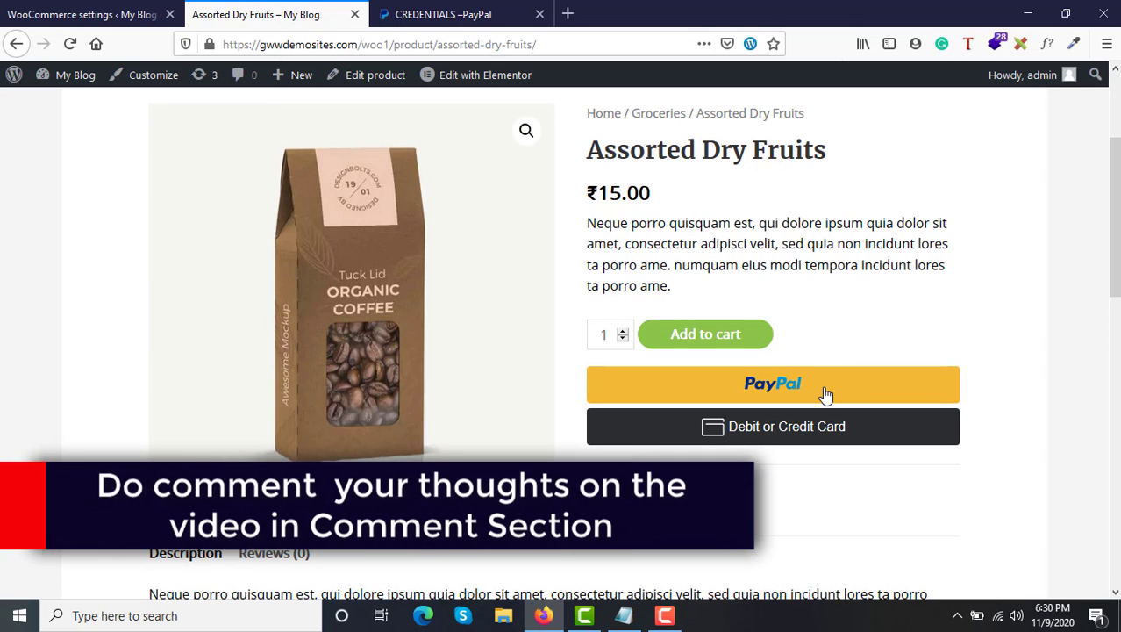
{"action": "left_click", "coordinate": [778, 393]}
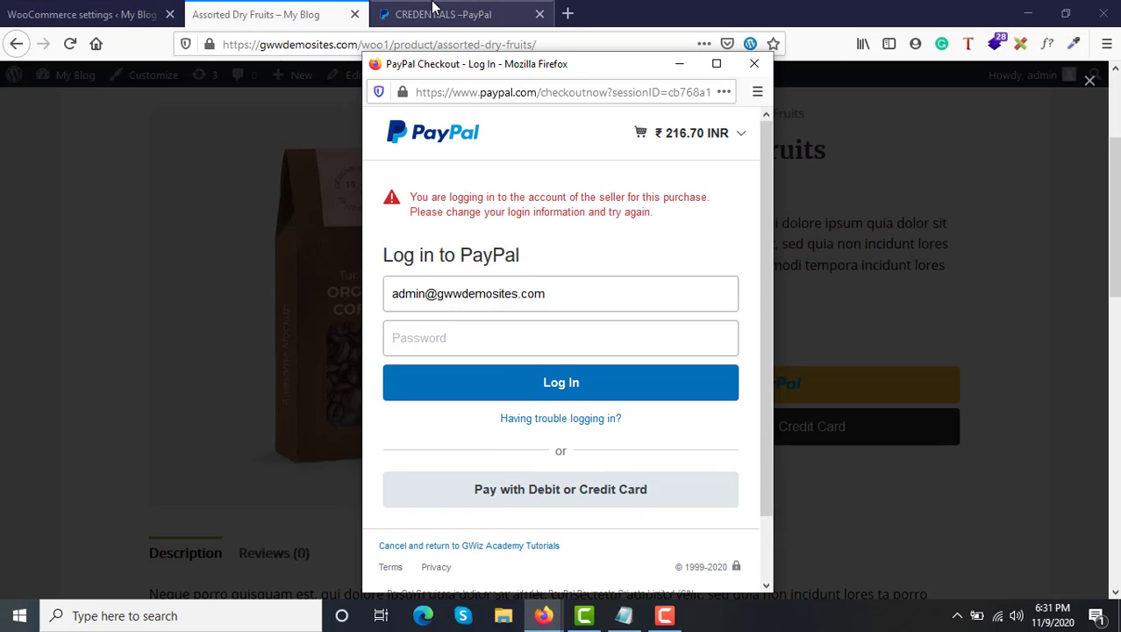
{"action": "left_click", "coordinate": [432, 9]}
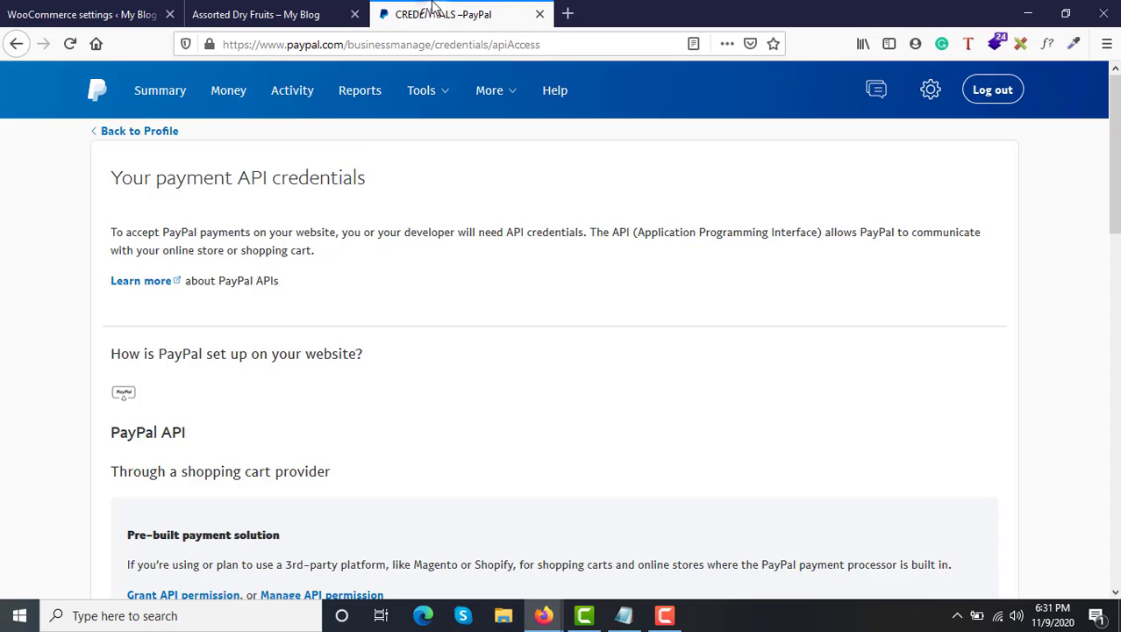
{"action": "left_click", "coordinate": [87, 10]}
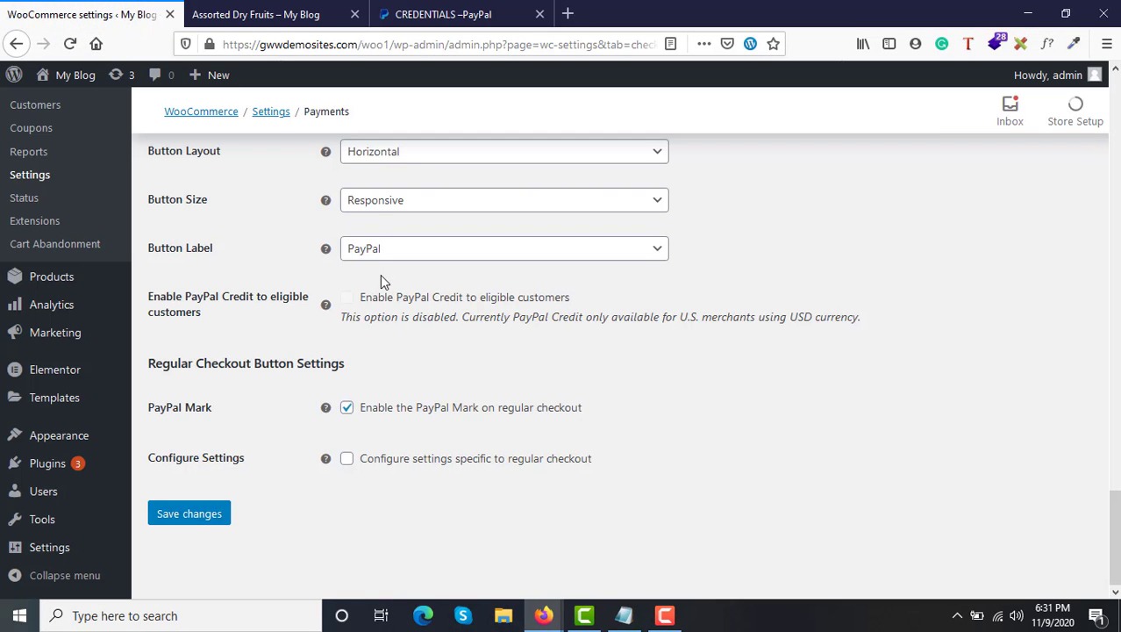
{"action": "left_click", "coordinate": [295, 12]}
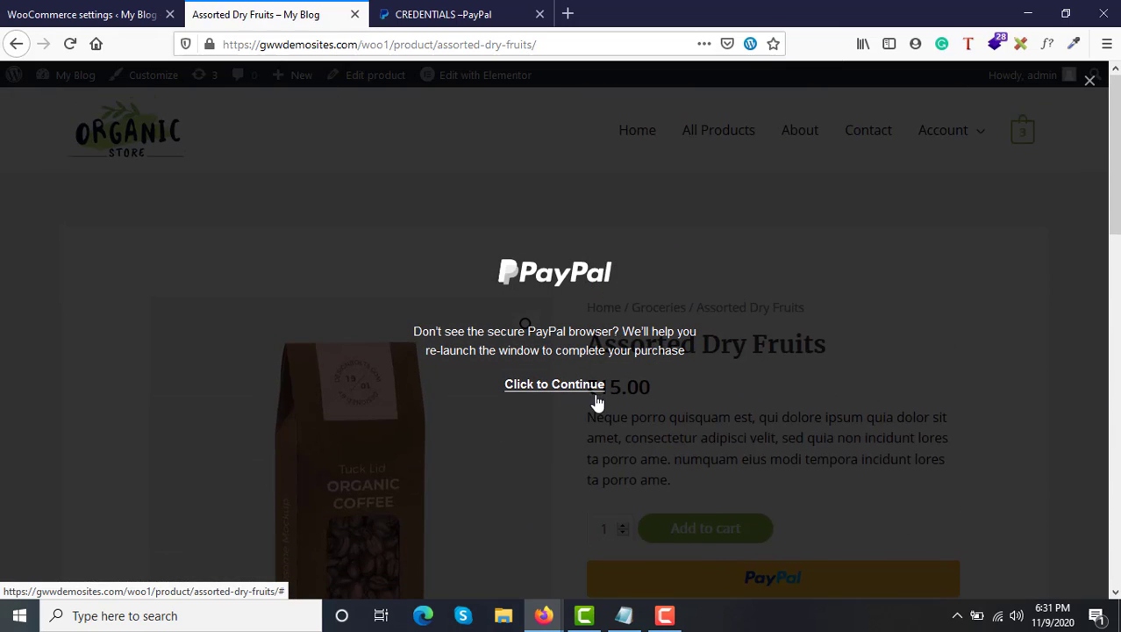
Relaunch the PayPal checkout, then dismiss its overlay on the product page
{"action": "left_click", "coordinate": [595, 395]}
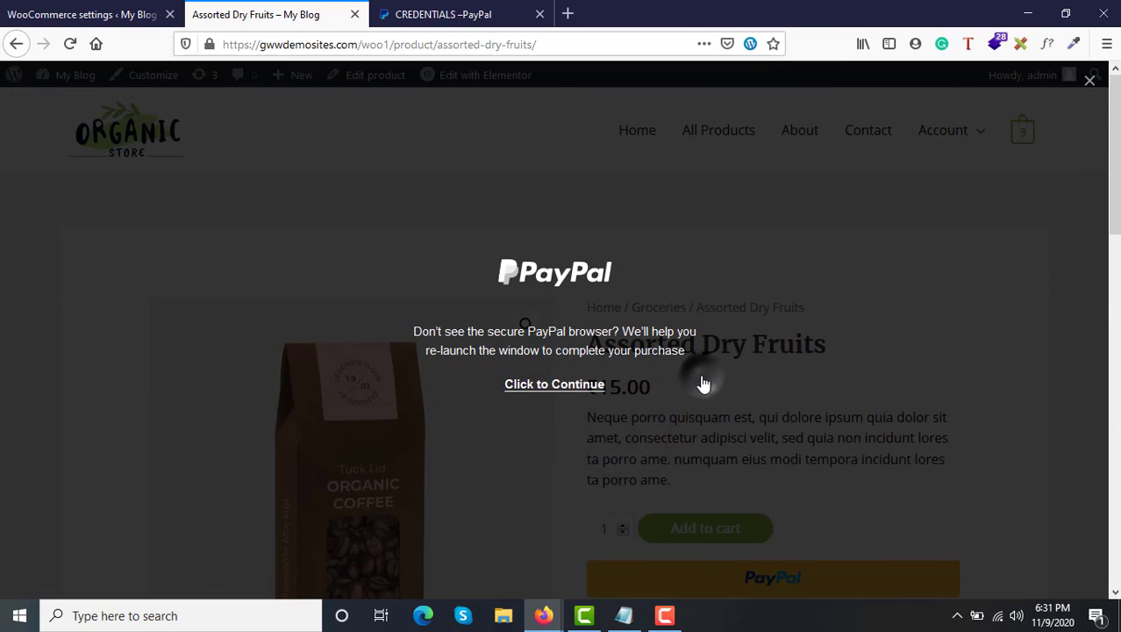
{"action": "left_click", "coordinate": [1088, 81]}
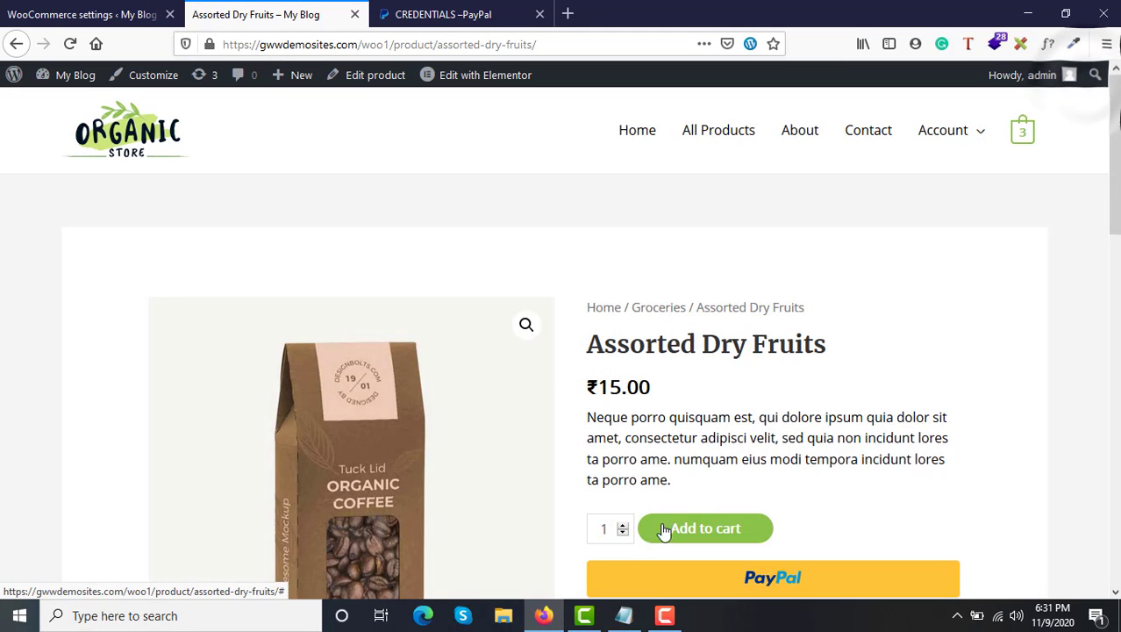
{"action": "scroll", "coordinate": [664, 532], "scroll_direction": "down", "scroll_amount": 3}
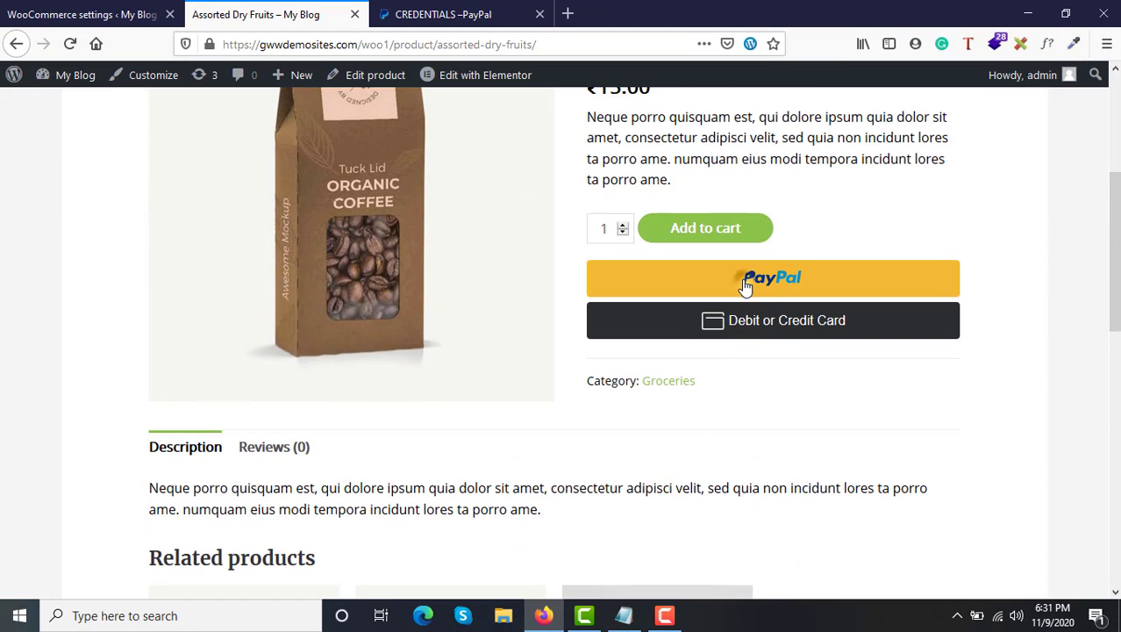
Start a new PayPal checkout and choose Pay with Debit or Credit Card for the ₹216.70 INR order
{"action": "left_click", "coordinate": [744, 280]}
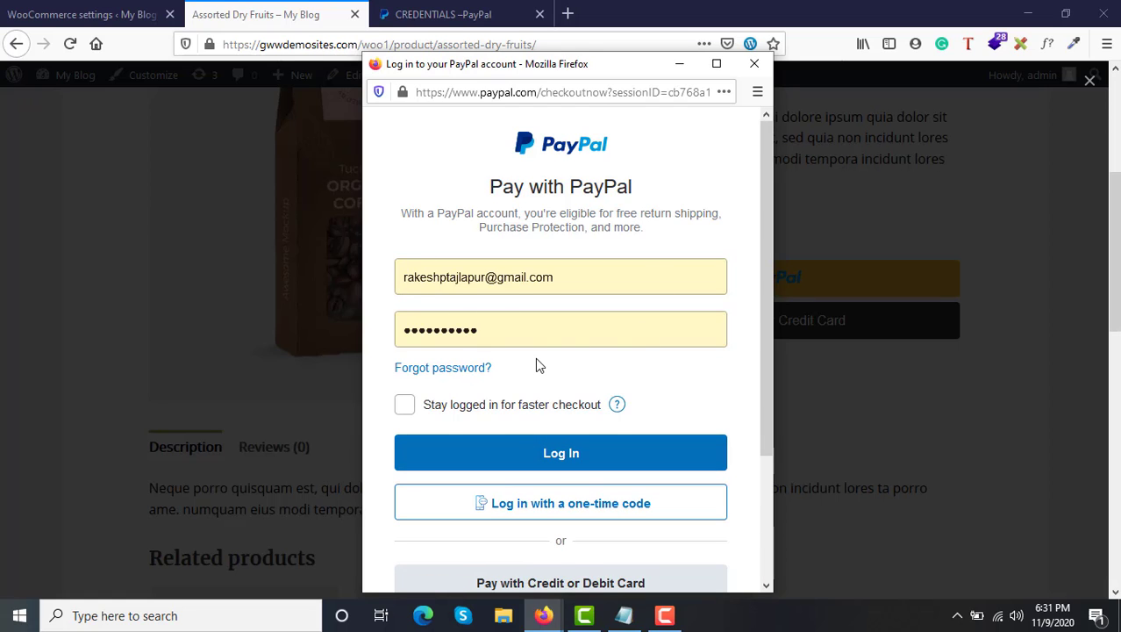
{"action": "scroll", "coordinate": [535, 362], "scroll_direction": "down", "scroll_amount": 3}
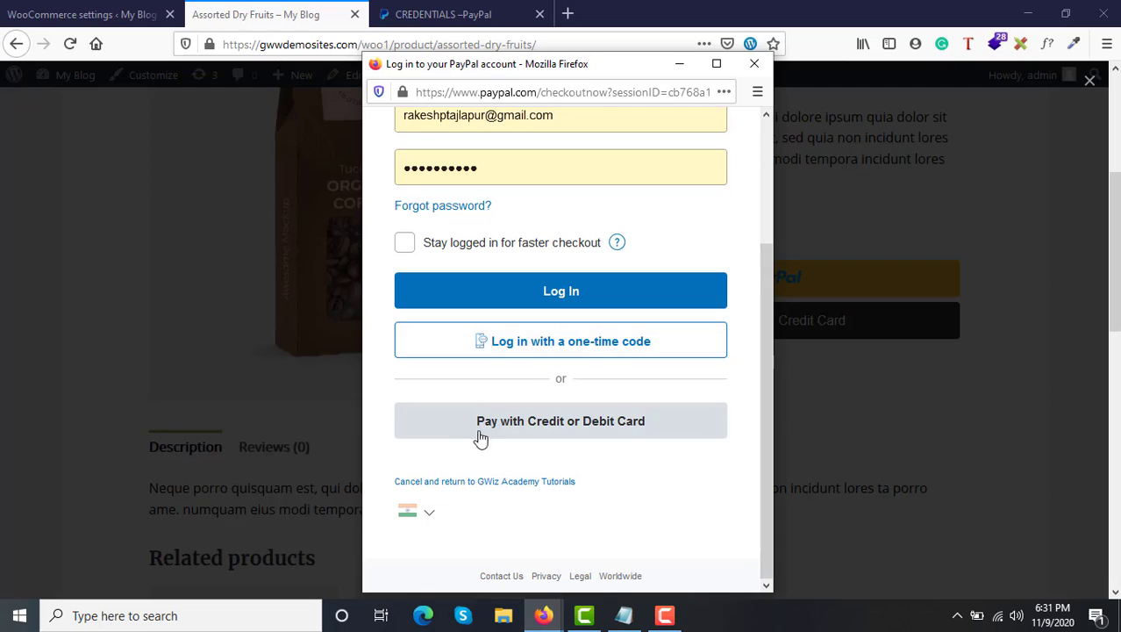
{"action": "left_click", "coordinate": [614, 422]}
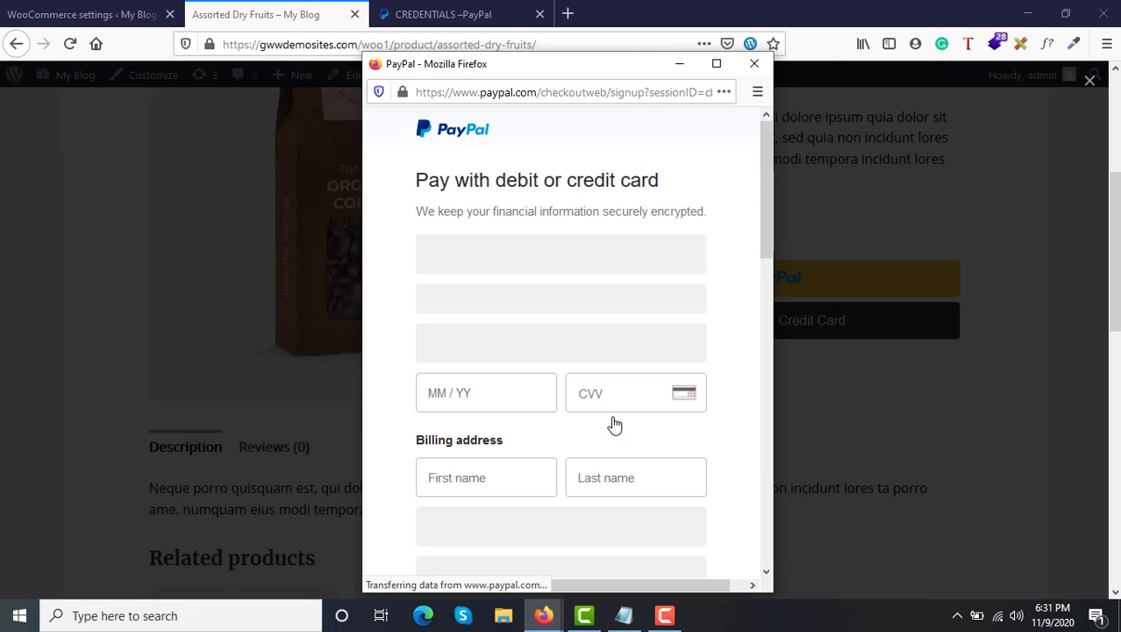
{"action": "scroll", "coordinate": [565, 443], "scroll_direction": "down", "scroll_amount": 2}
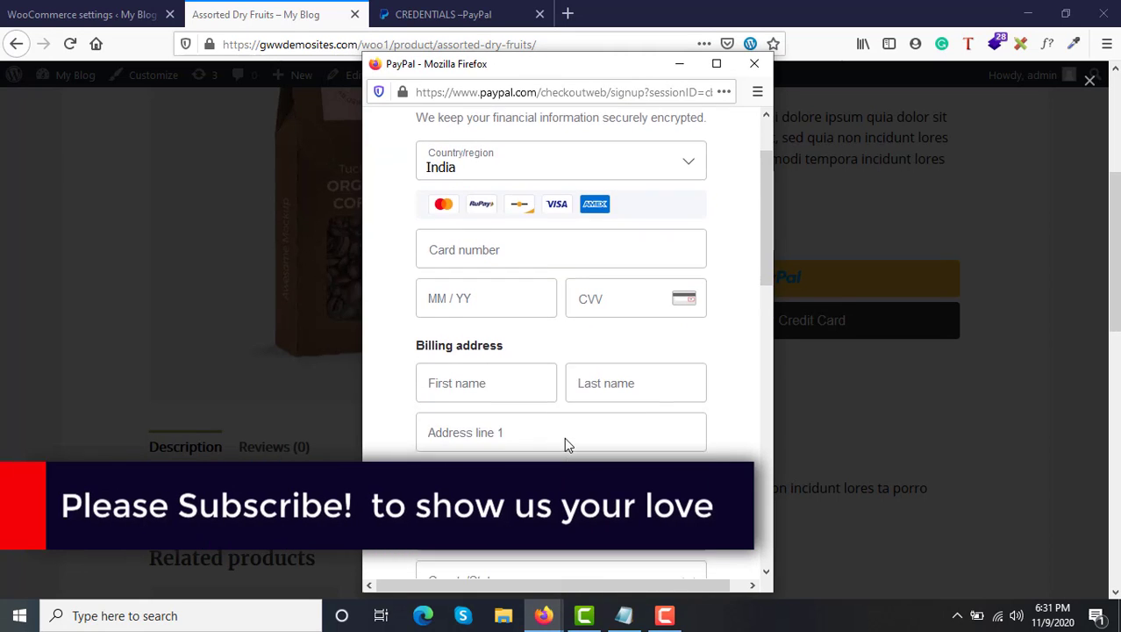
{"action": "scroll", "coordinate": [564, 439], "scroll_direction": "down", "scroll_amount": 3}
{"action": "scroll", "coordinate": [566, 429], "scroll_direction": "up", "scroll_amount": 5}
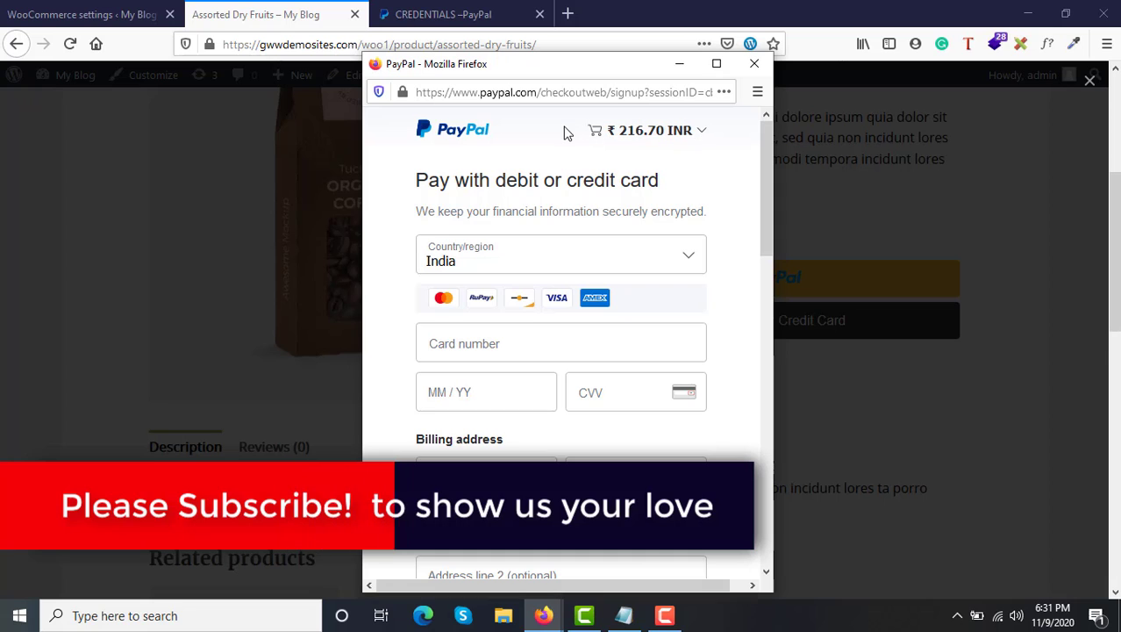
Expand the PayPal order summary to view the ₹216.70 INR cost breakdown
{"action": "left_click", "coordinate": [671, 133]}
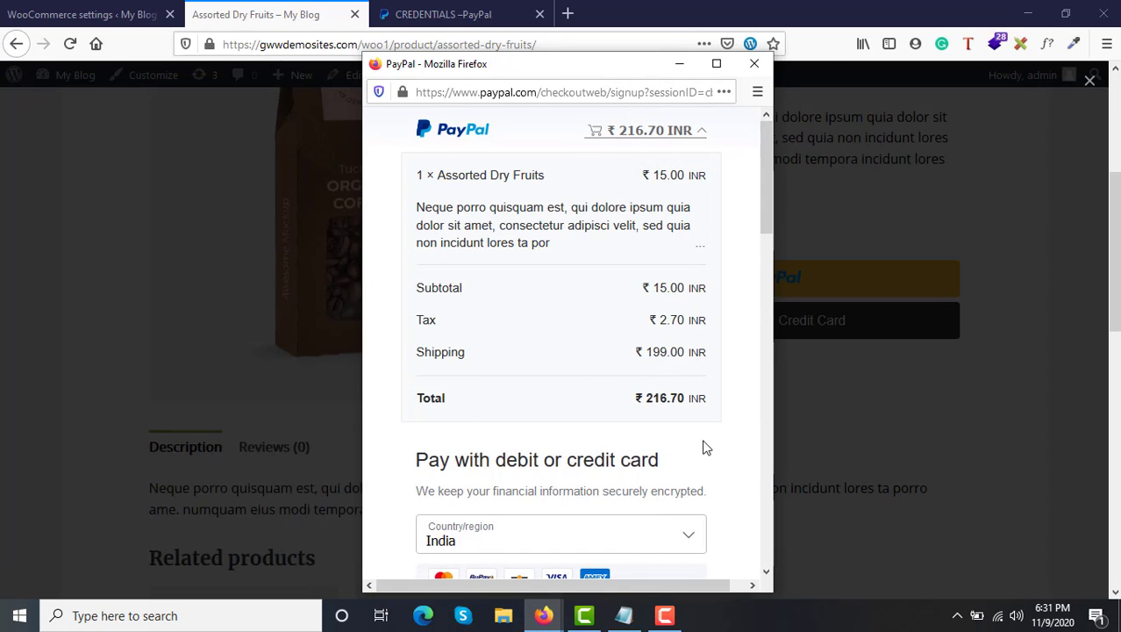
{"action": "scroll", "coordinate": [706, 448], "scroll_direction": "down", "scroll_amount": 10}
{"action": "scroll", "coordinate": [705, 443], "scroll_direction": "up", "scroll_amount": 10}
{"action": "mouse_move", "coordinate": [420, 221]}
{"action": "left_mouse_down"}
{"action": "mouse_move", "coordinate": [580, 261]}
{"action": "mouse_move", "coordinate": [408, 211]}
{"action": "left_mouse_up"}
{"action": "left_click", "coordinate": [581, 258]}
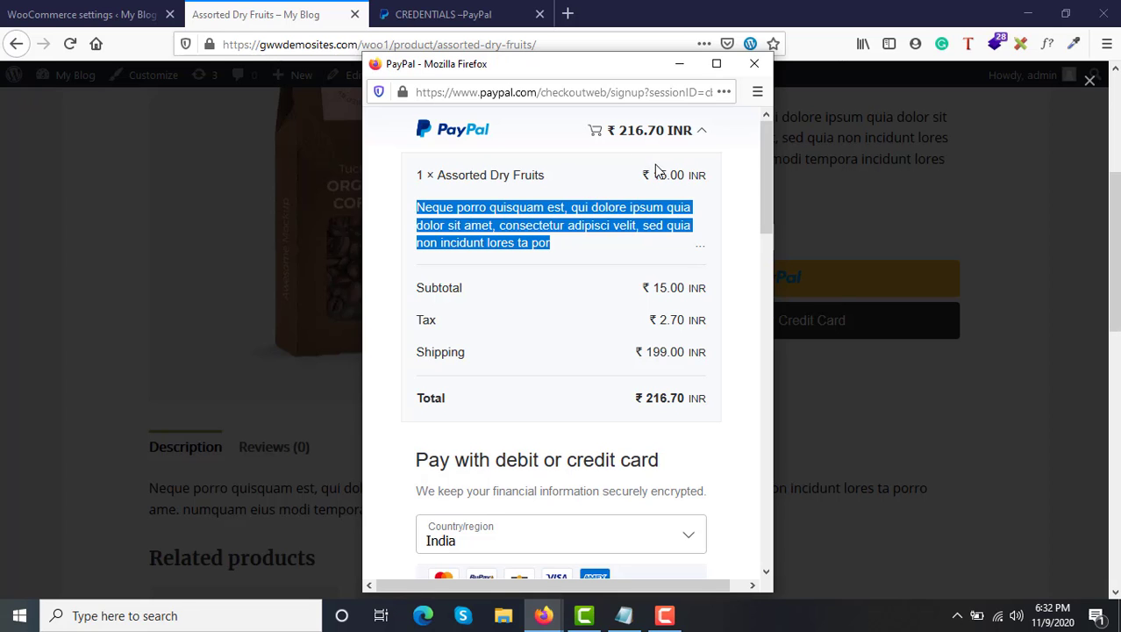
Close the PayPal checkout window and return to the WooCommerce PayPal settings
{"action": "left_click", "coordinate": [755, 65]}
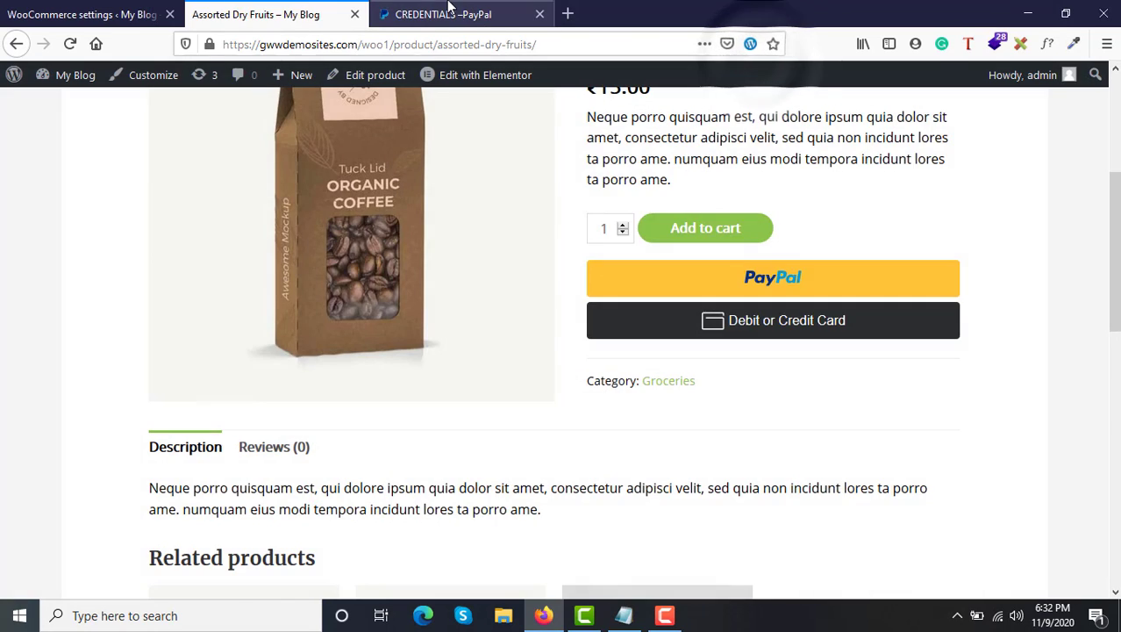
{"action": "left_click", "coordinate": [447, 10]}
{"action": "left_click", "coordinate": [83, 14]}
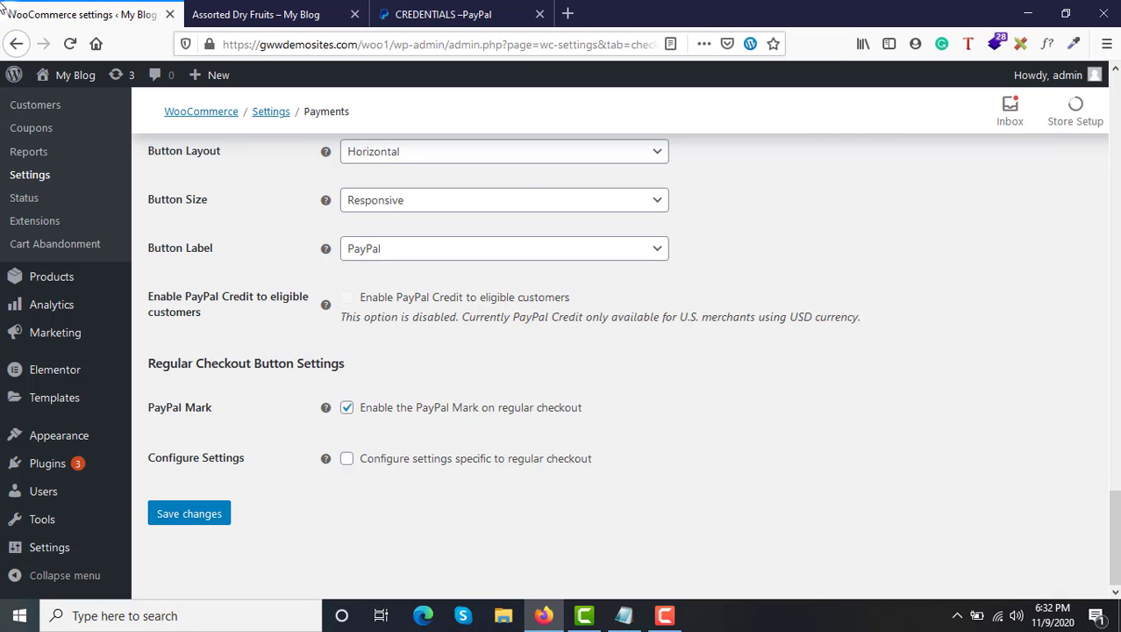